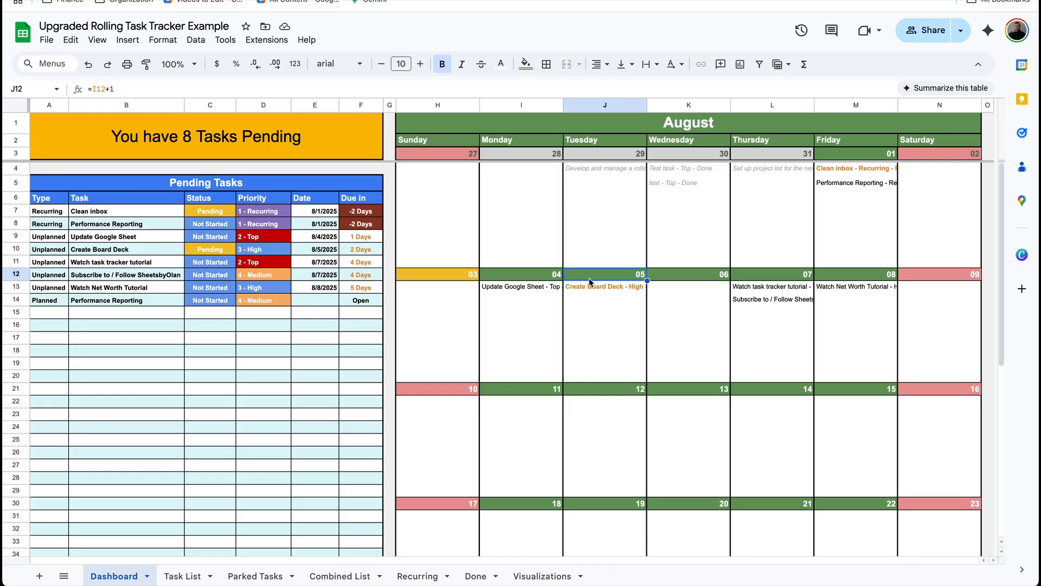
Step: Change the dashboard calendar's month header date to September 1, 2025
double_click(715, 118)
click(745, 146)
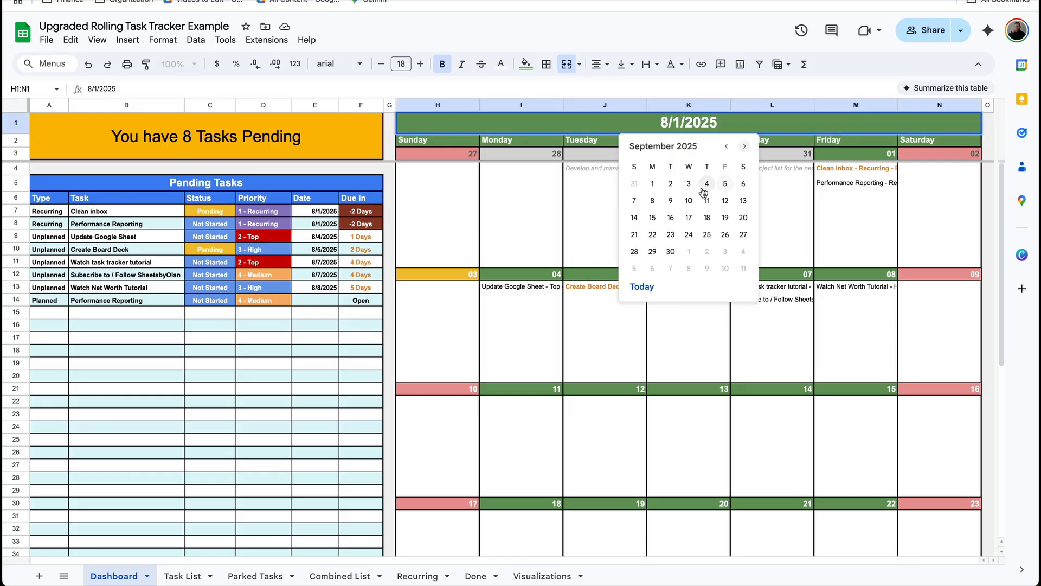
click(653, 184)
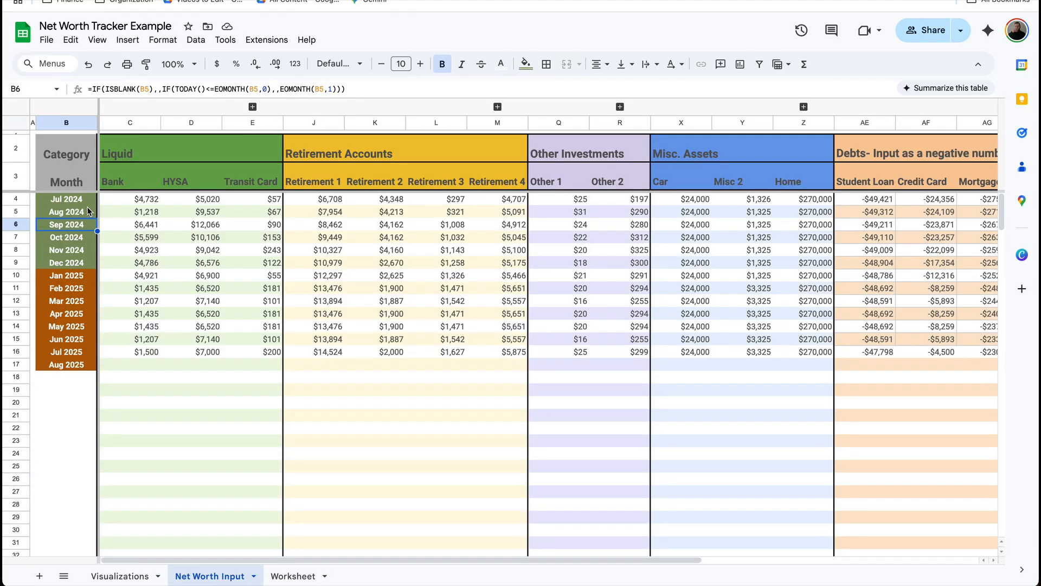
Step: Examine the Net Worth Input month column and the coloured Filter sheet amounts, and open the Missing Values sheet
click(87, 207)
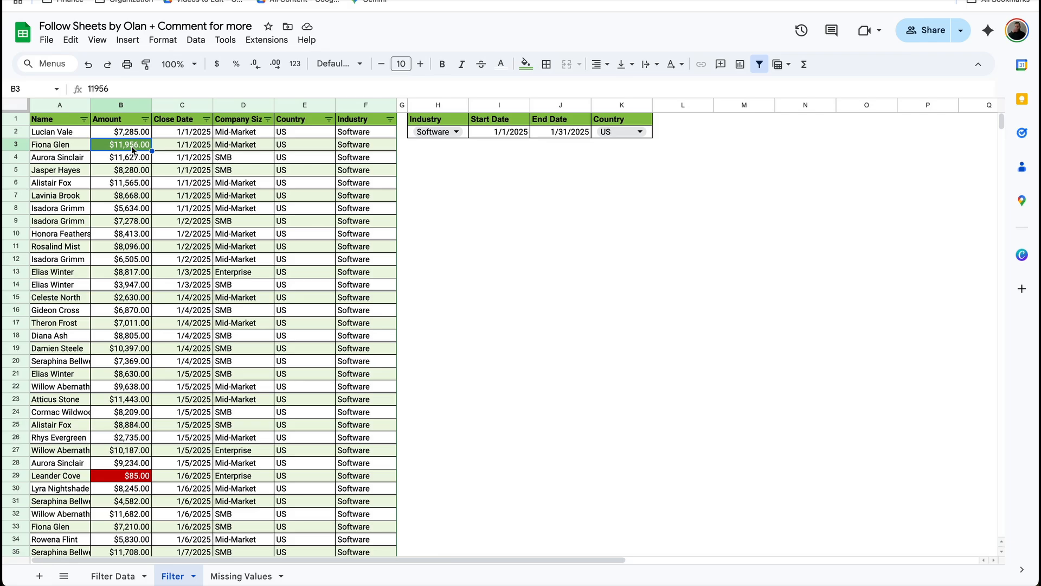
click(138, 476)
click(241, 576)
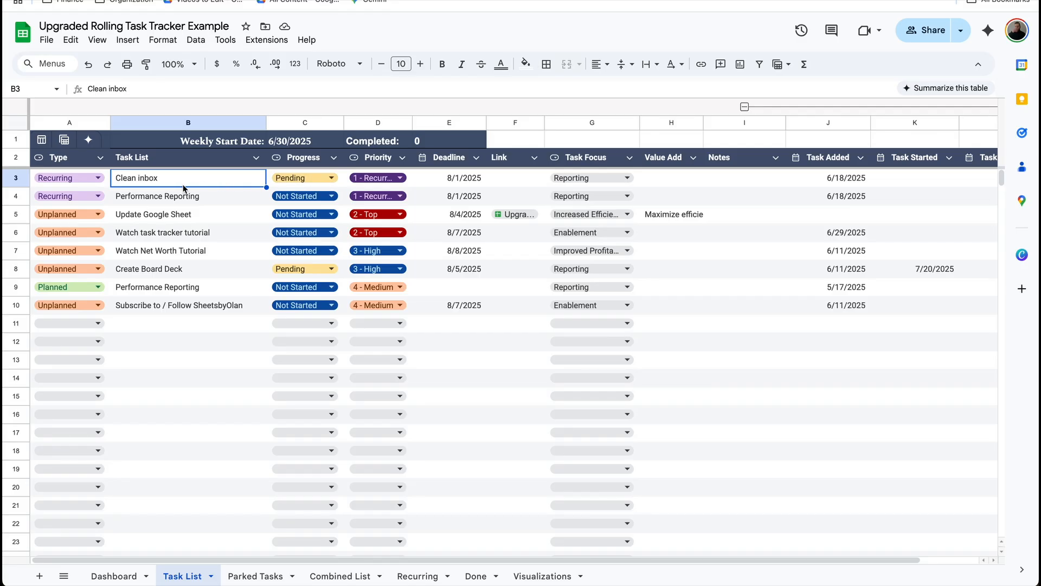
Step: Set the progress of the recurring Performance Reporting task in row 4 to Next Week
click(302, 197)
click(297, 275)
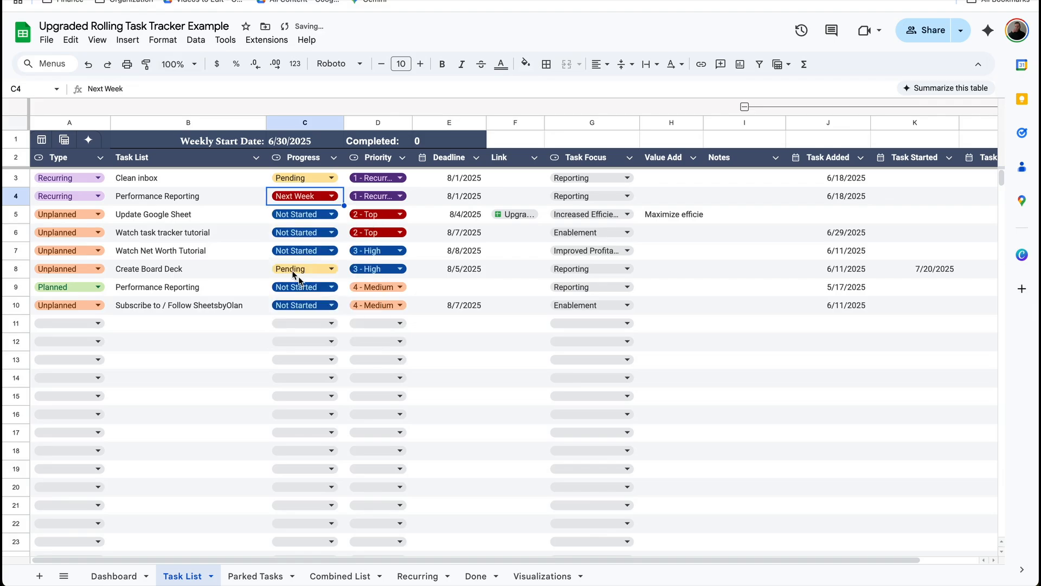
Step: Start a conditional formatting rule for the Task List column from B3 down, using the range B3:B
click(172, 177)
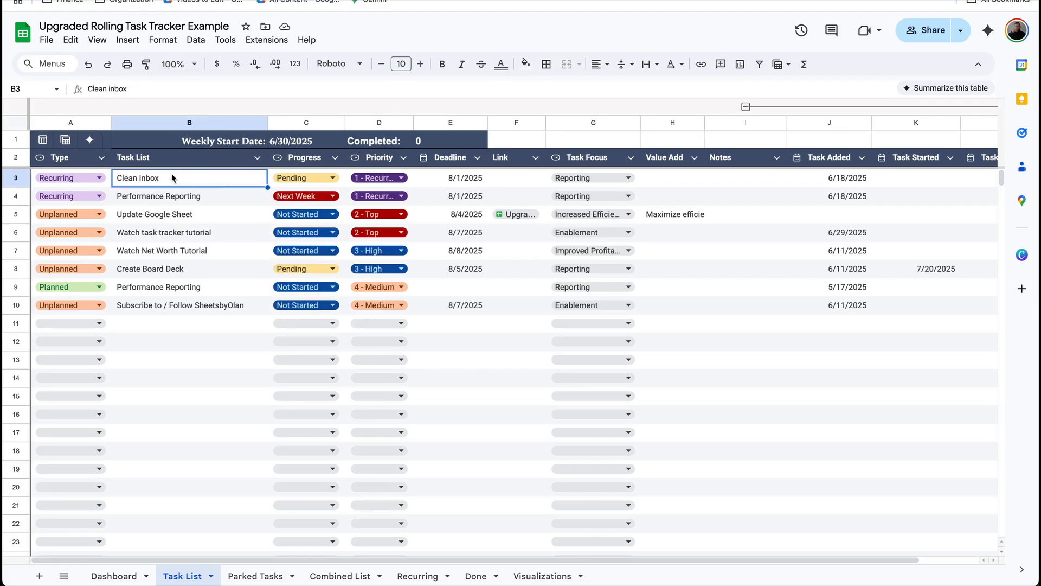
drag(184, 174, 178, 220)
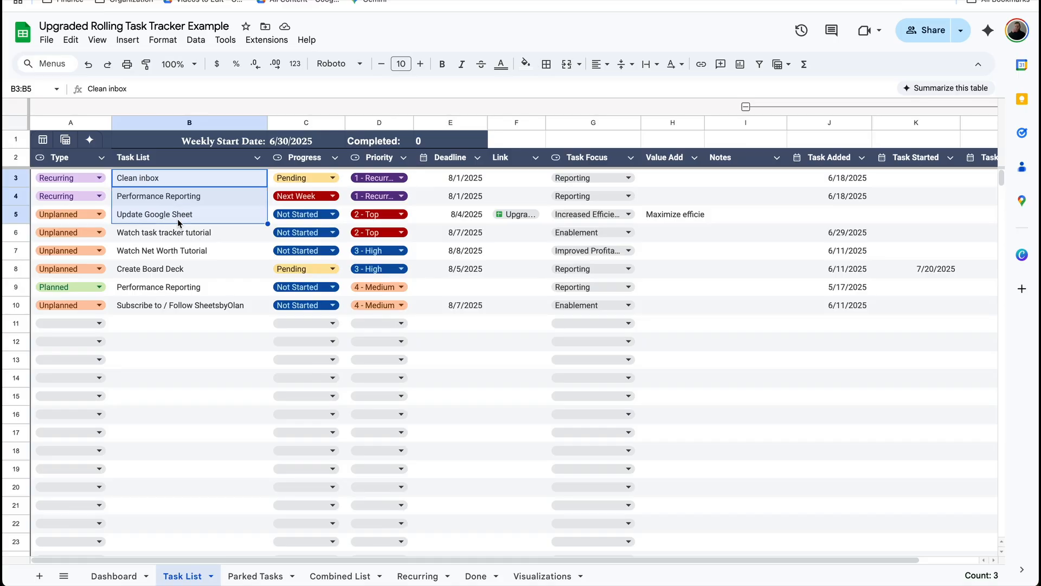
key(ctrl+shift+Down)
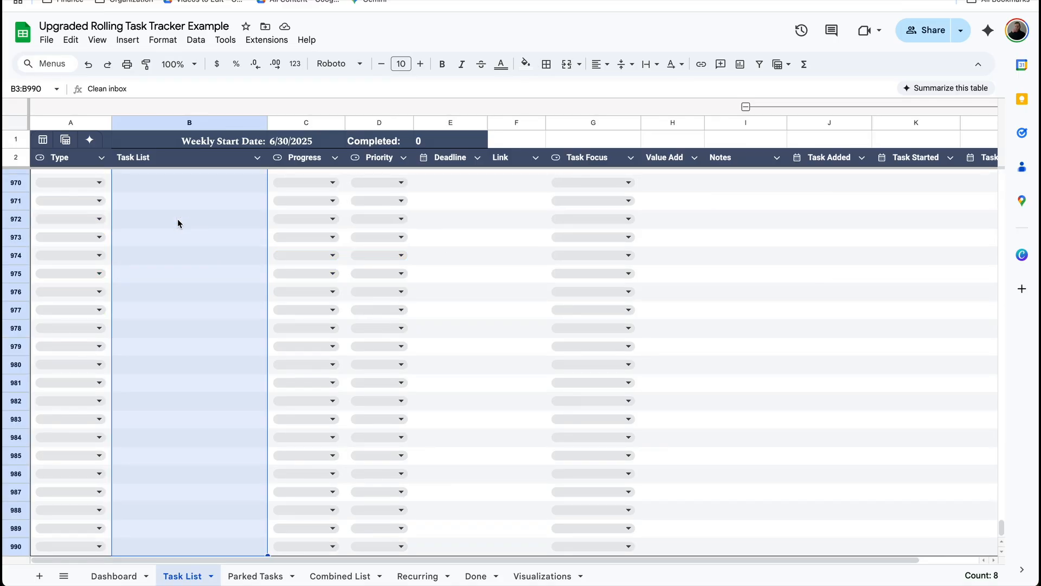
click(163, 39)
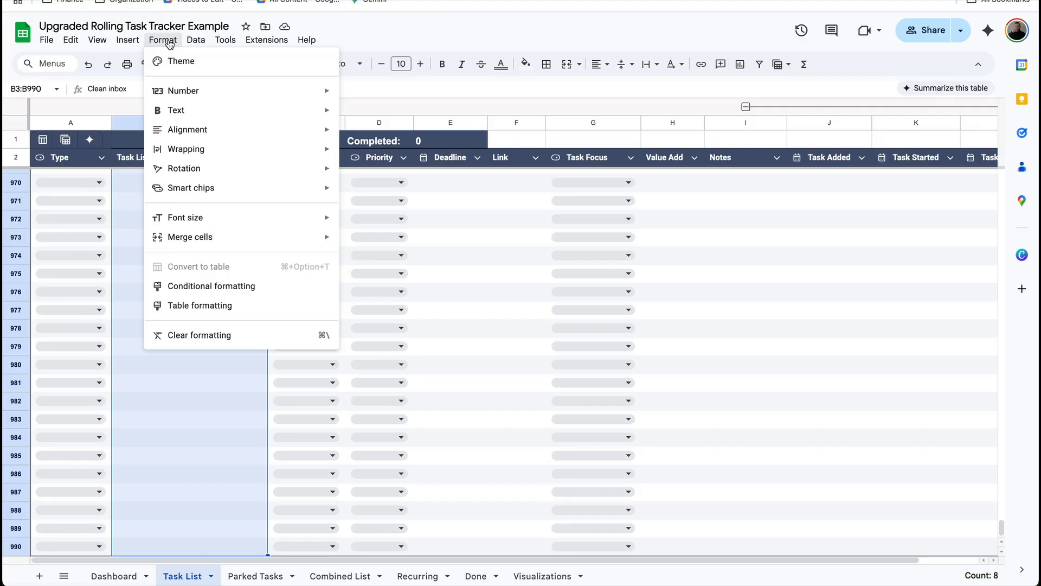
click(242, 292)
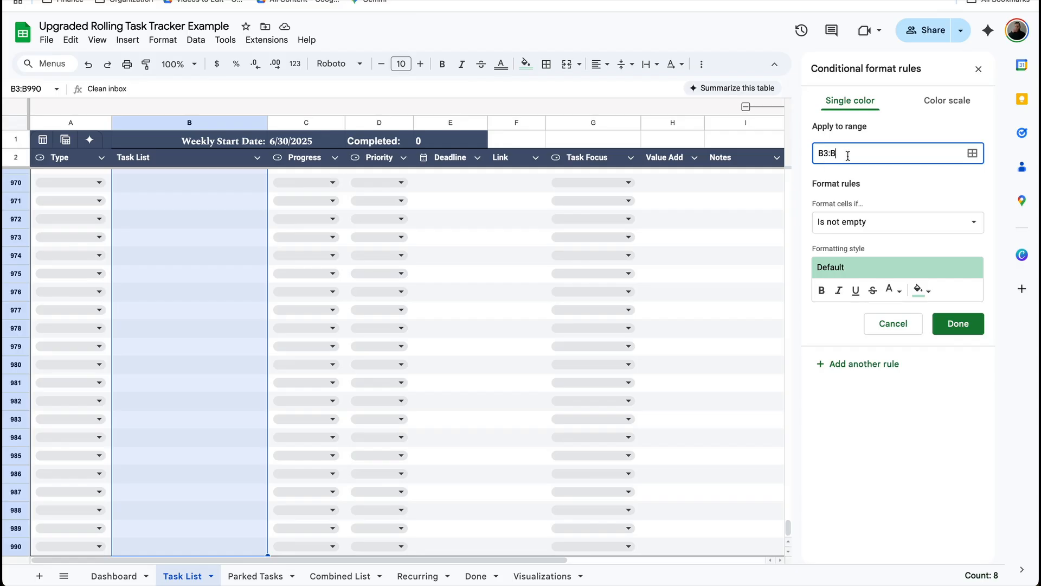
Step: Set the rule's condition to the custom formula =C3="Pending"
click(894, 223)
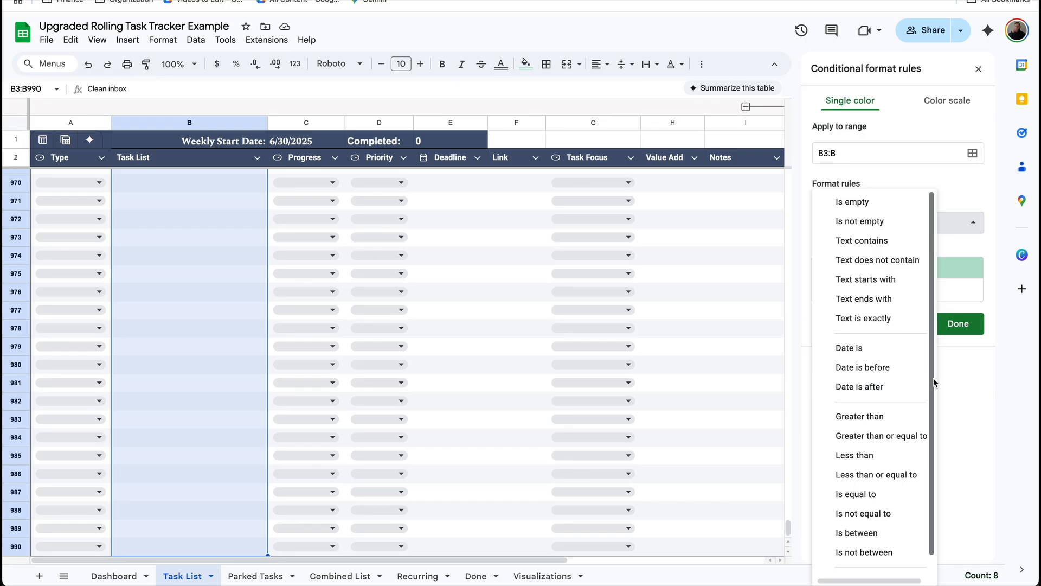
drag(933, 380, 934, 488)
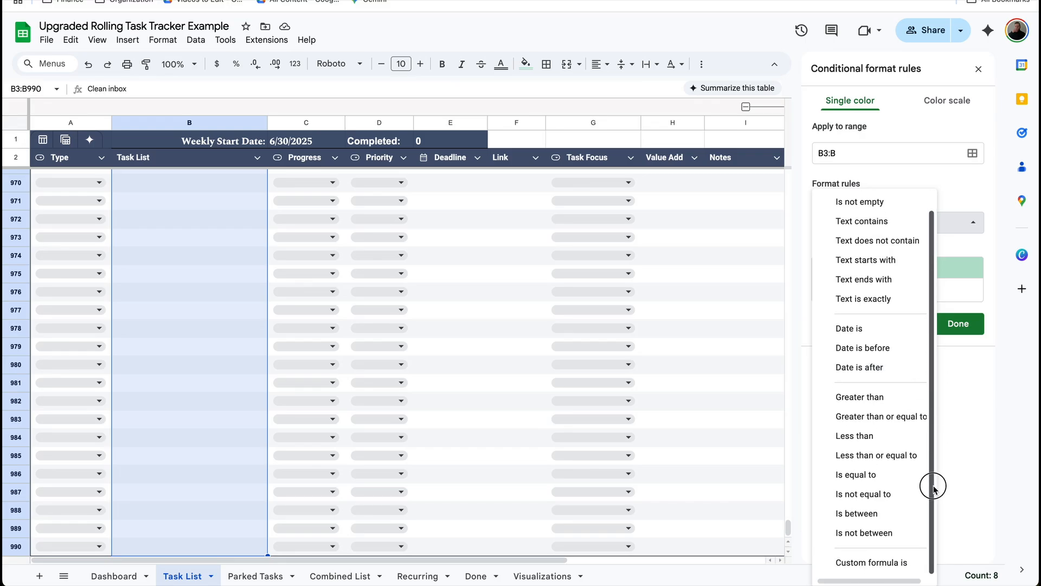
click(892, 568)
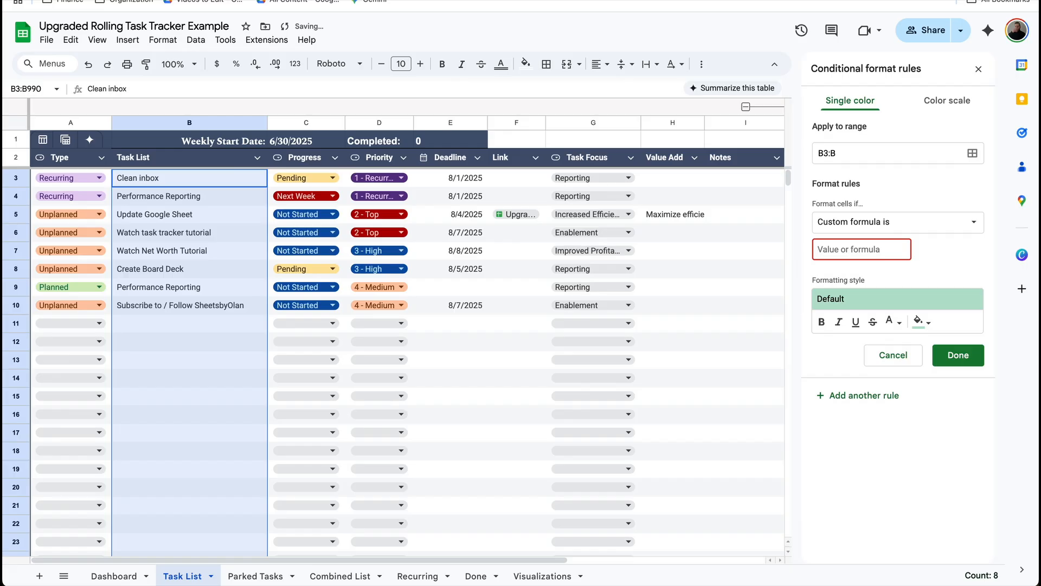
text(=C3="Pending")
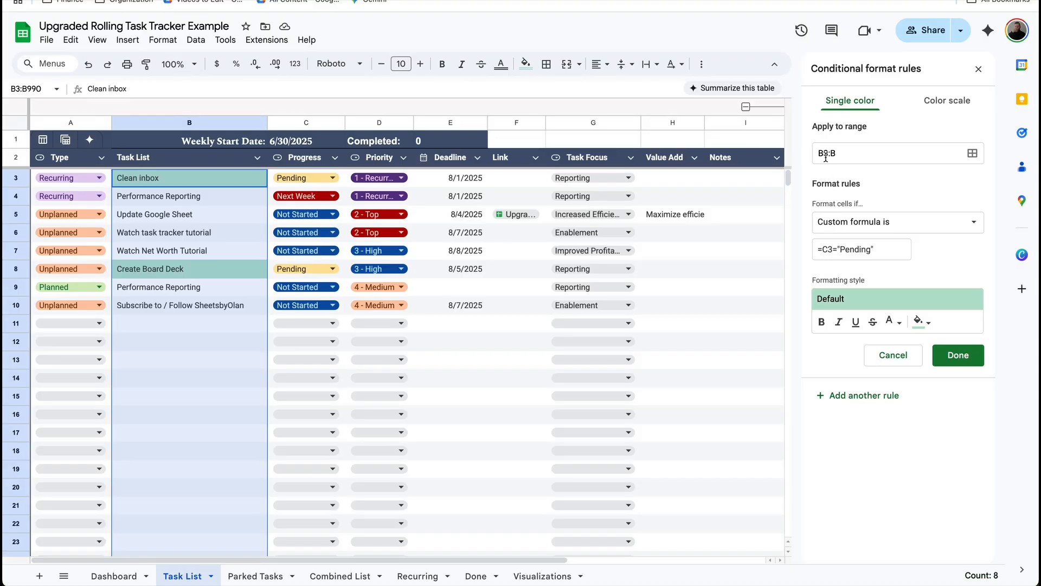
Step: Try the custom formula =C1="Pending" and inspect the Update Google Sheet row
click(833, 251)
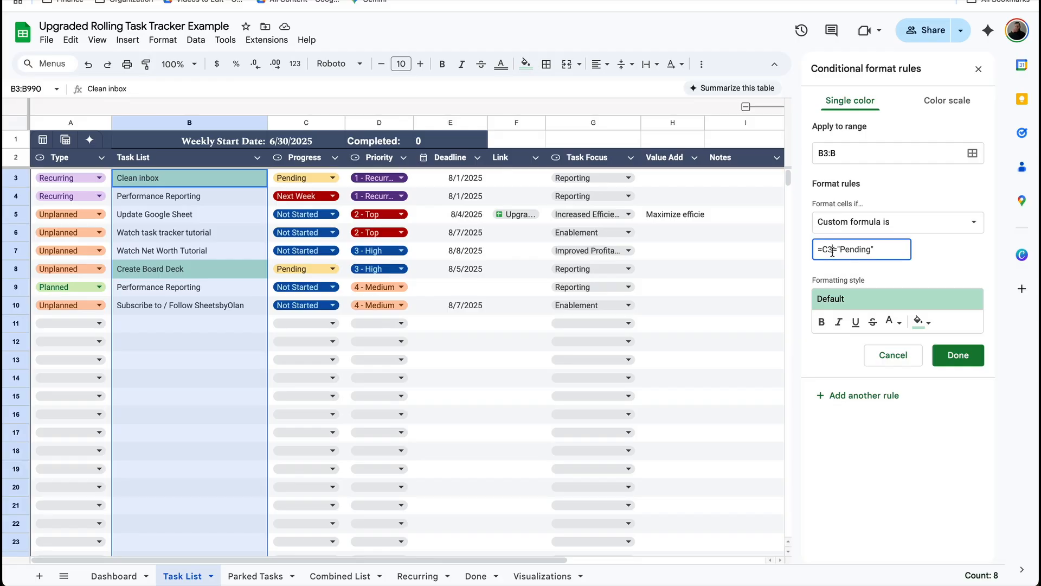
key(BackSpace)
text(1)
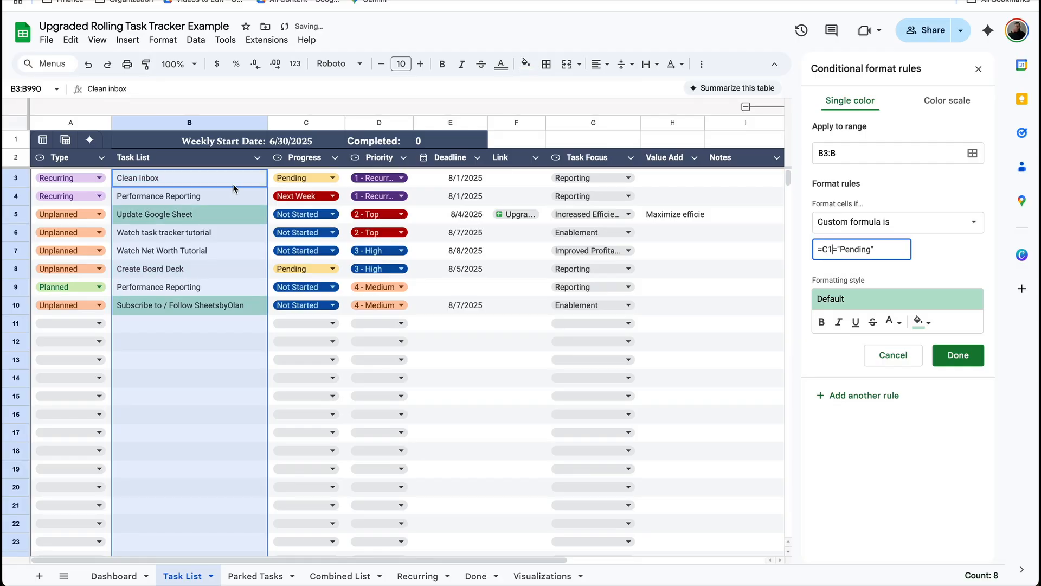
click(221, 217)
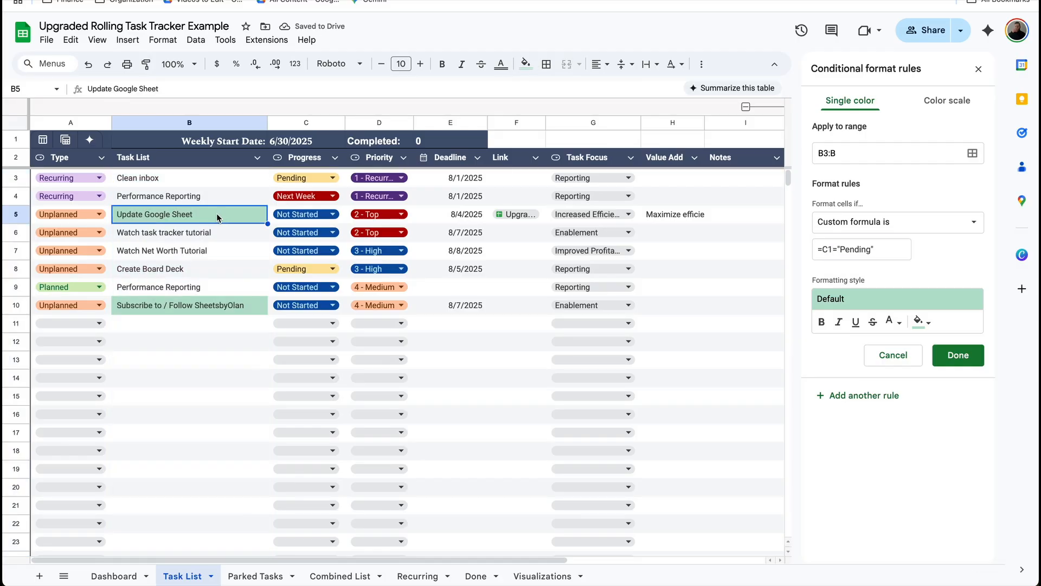
click(343, 217)
click(232, 217)
Step: Restore the rule's custom formula to =C3="Pending"
click(833, 250)
key(BackSpace)
text(3)
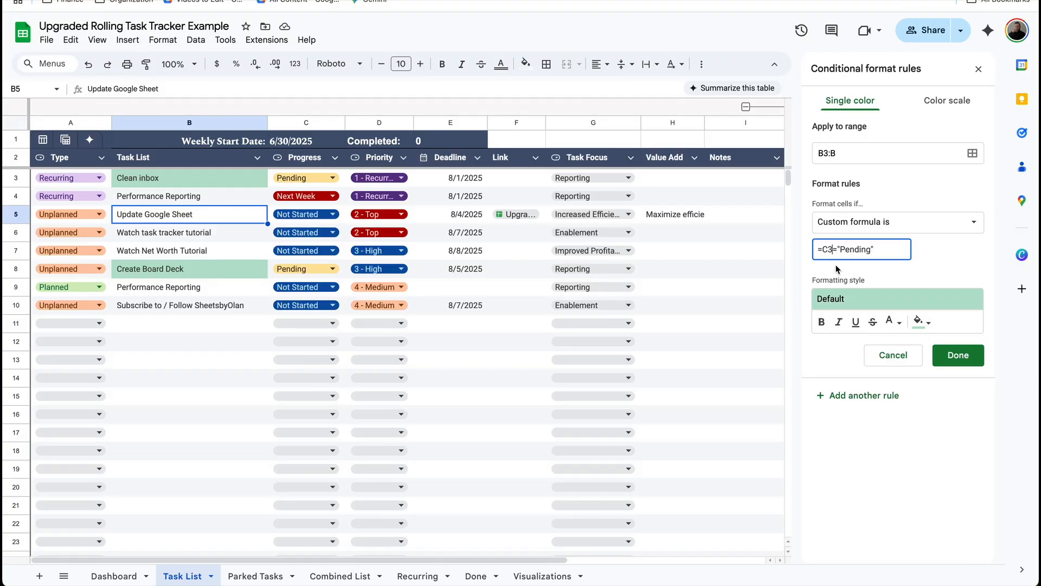
Step: Check the rule's highlighting on the tasks from Clean inbox down to Create Board Deck against their progress
click(186, 182)
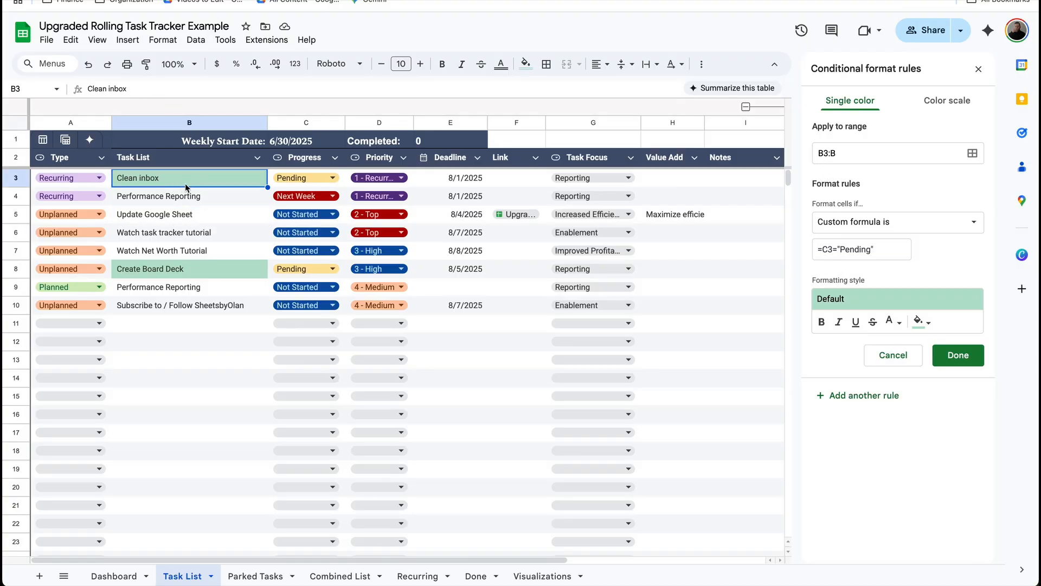
click(183, 198)
click(179, 234)
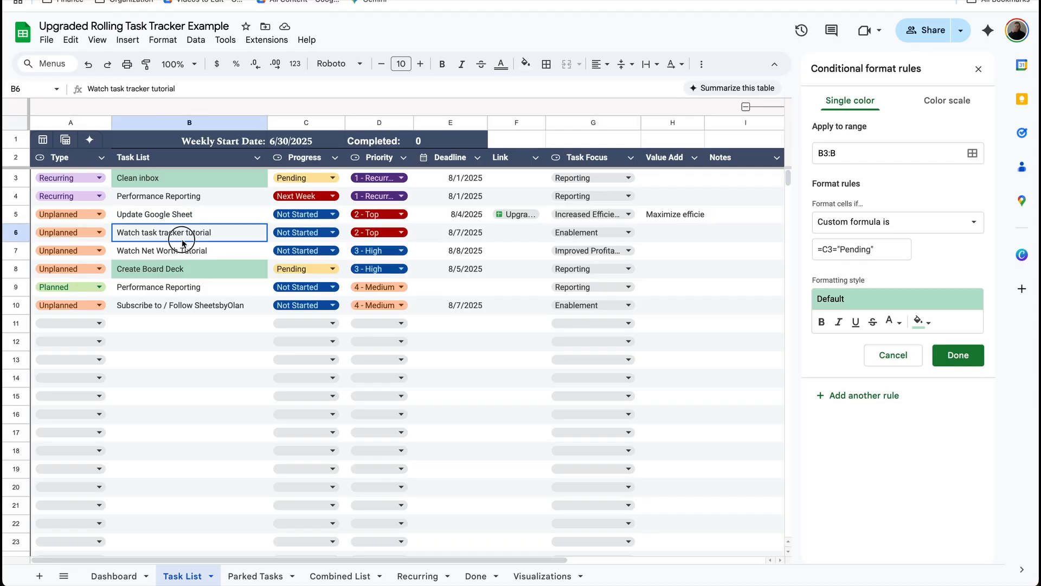
click(183, 253)
click(181, 269)
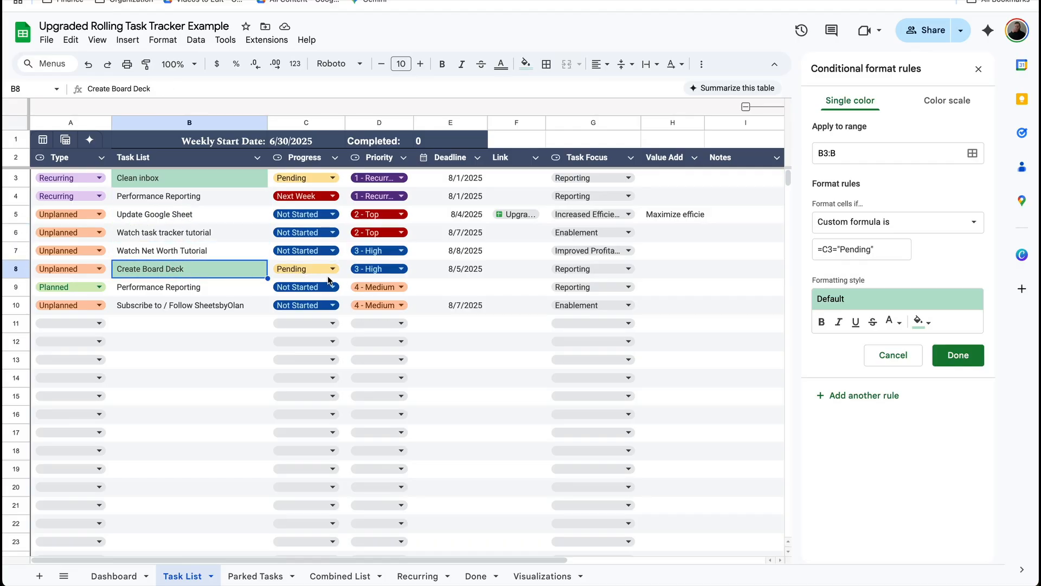
Step: Format the rule with no fill and bold green text, and save it
click(924, 324)
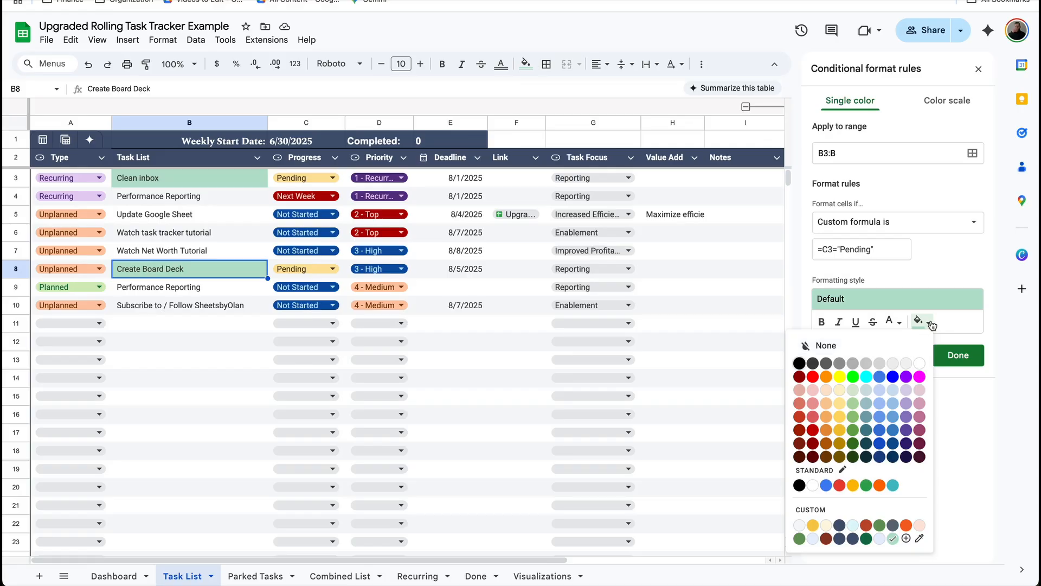
click(846, 345)
click(893, 321)
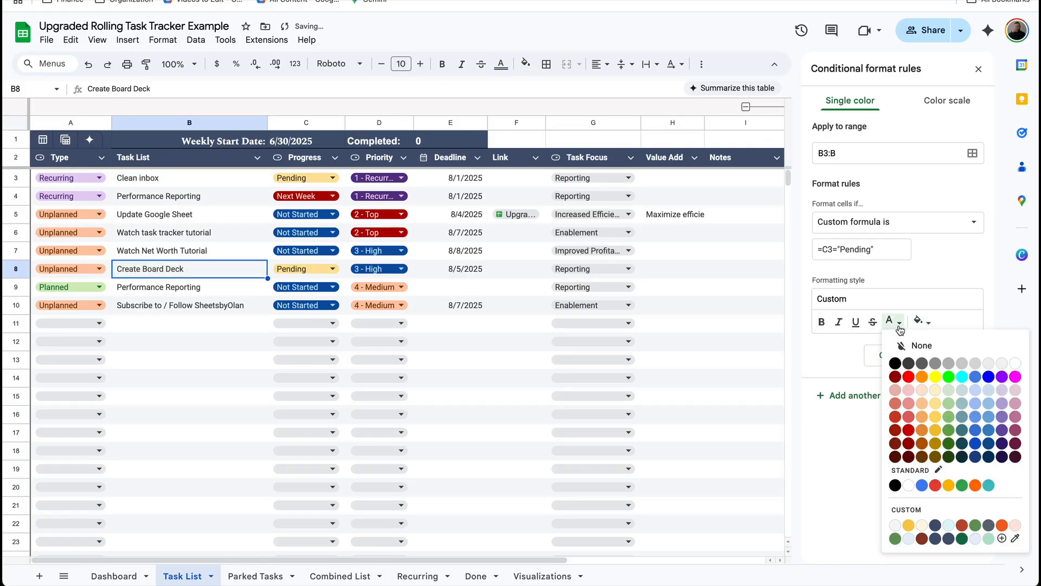
click(948, 429)
click(821, 322)
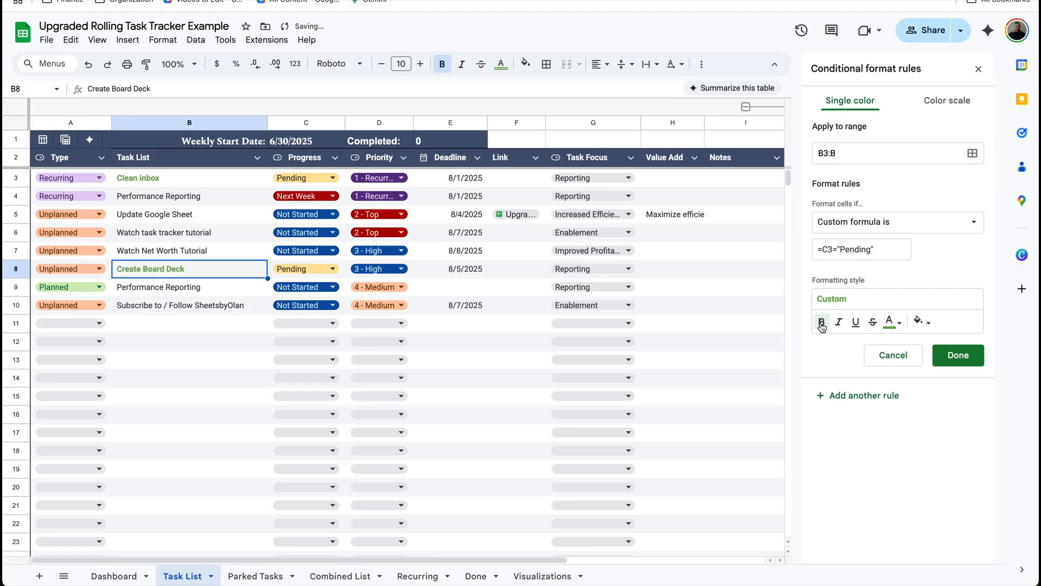
click(235, 179)
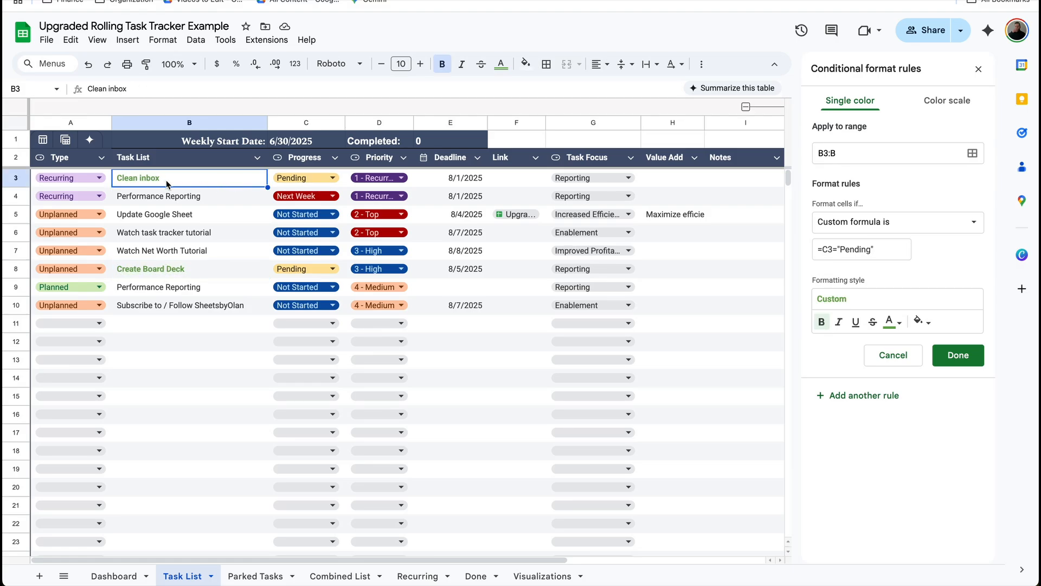
click(958, 356)
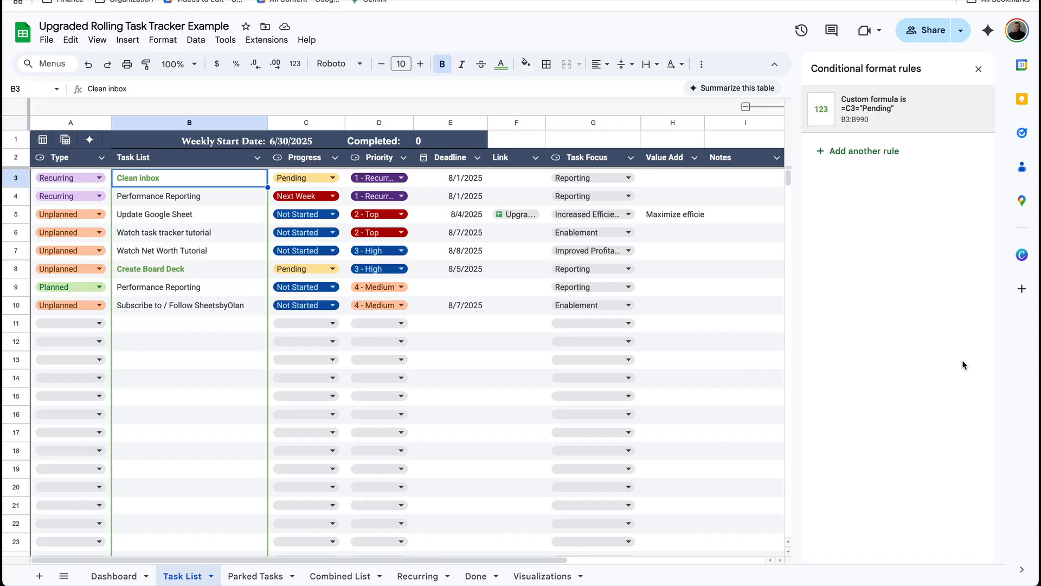
Step: Extend the saved Pending rule's range to A3:E990
click(905, 120)
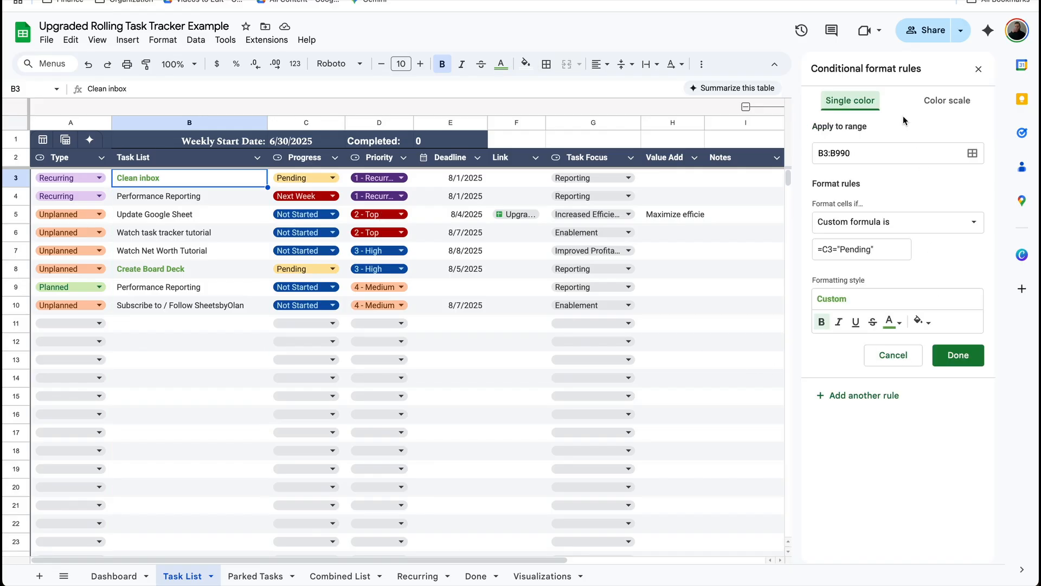
click(825, 154)
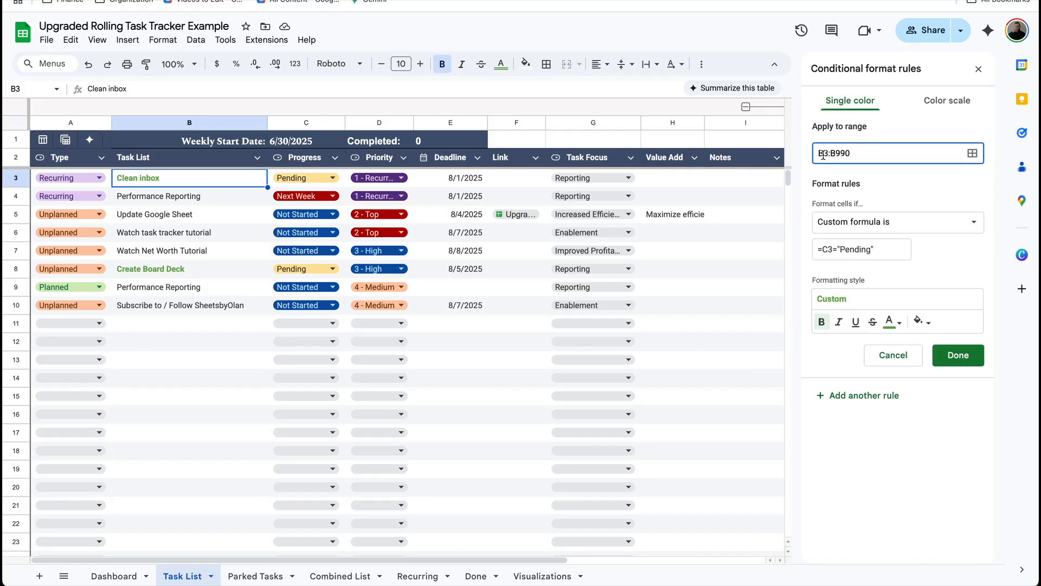
key(BackSpace)
text(A)
click(836, 153)
key(BackSpace)
text(E)
click(955, 354)
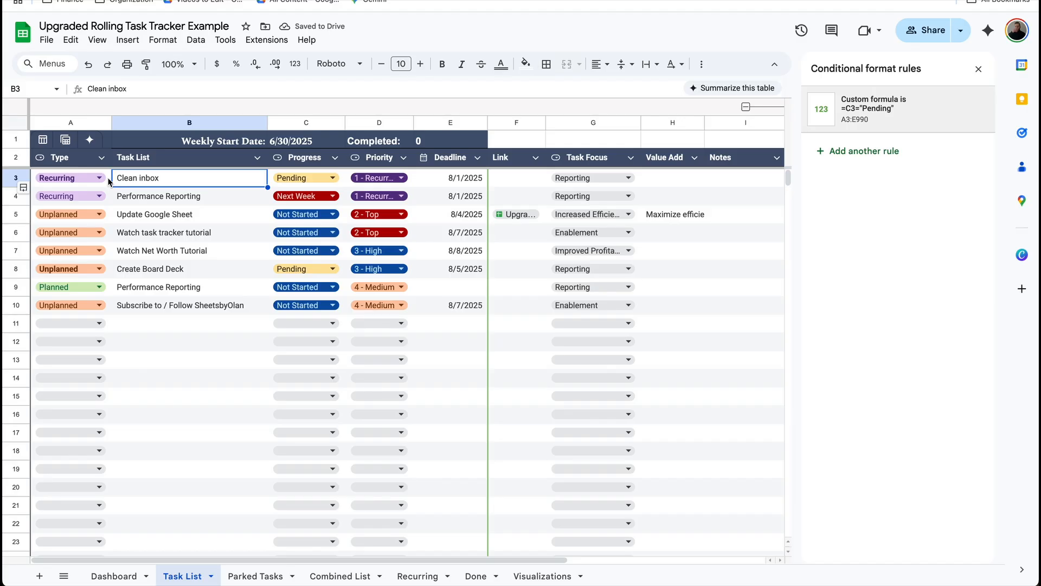
Step: Lock the column reference in the rule by changing its formula to =$C3="Pending"
click(889, 109)
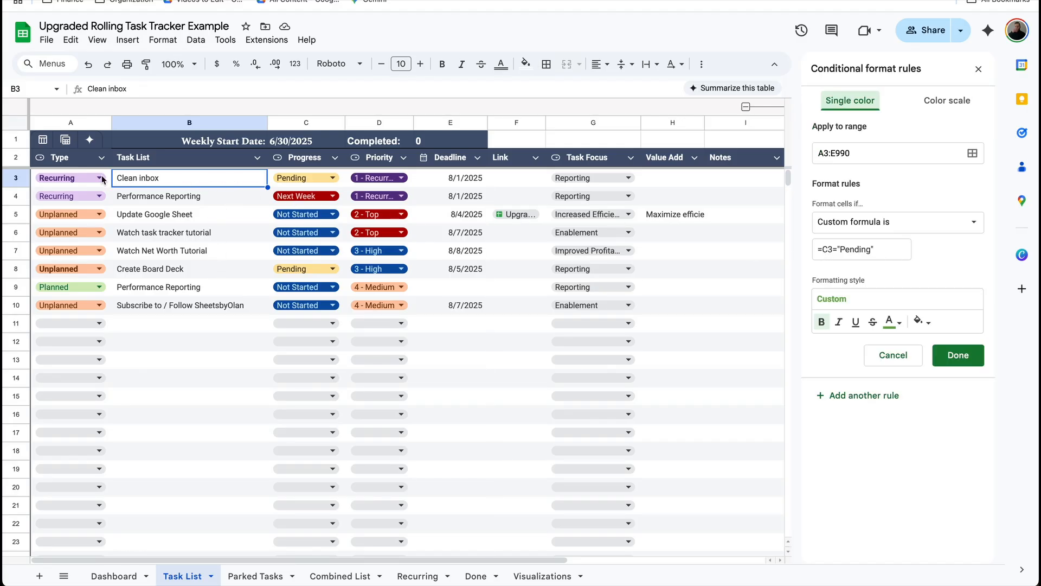
click(821, 249)
text($)
key(BackSpace)
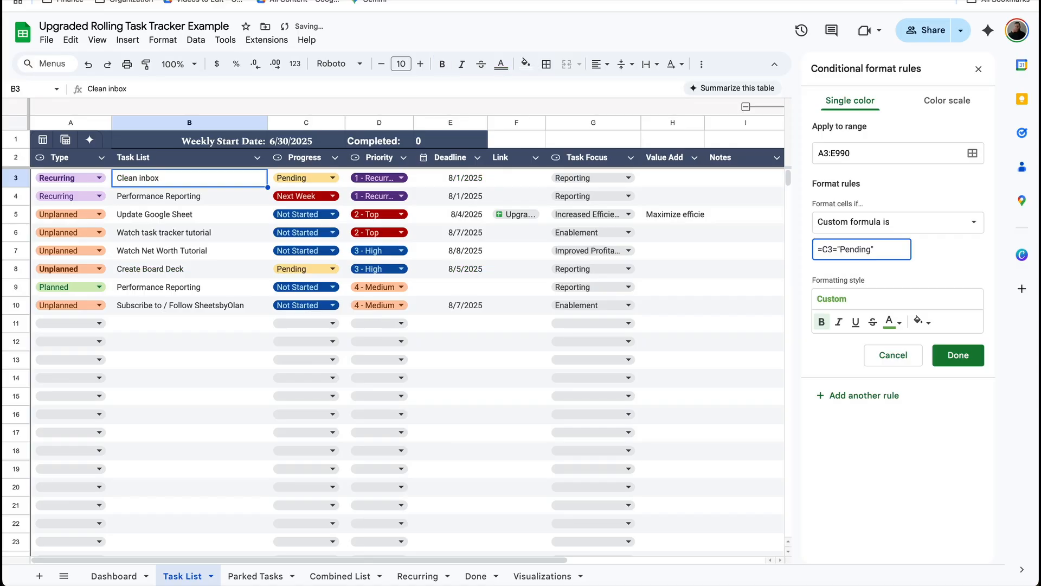
text($)
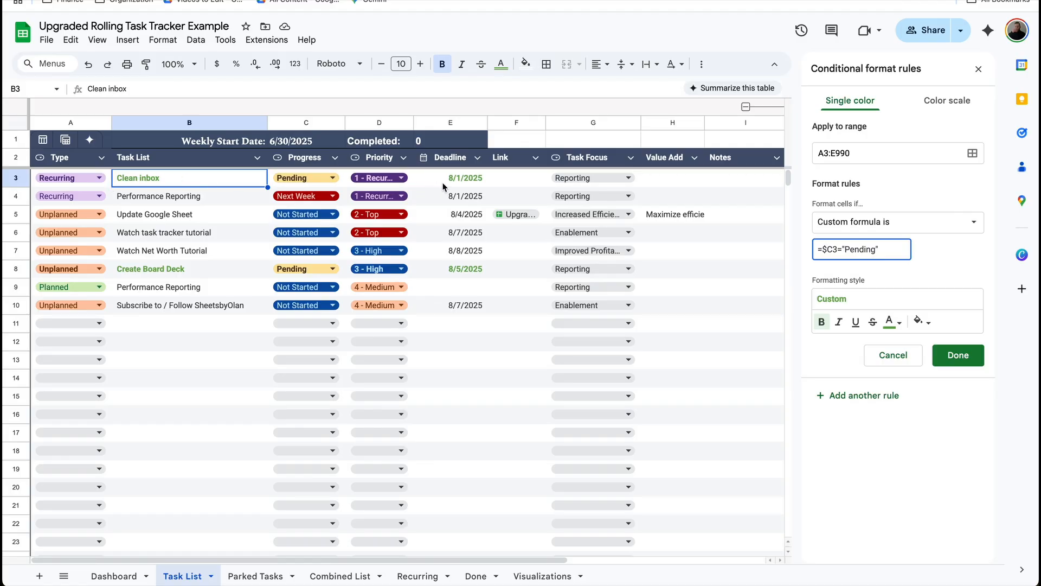
Step: Lock the row reference as well by changing the rule's formula to =$C$3="Pending"
click(467, 178)
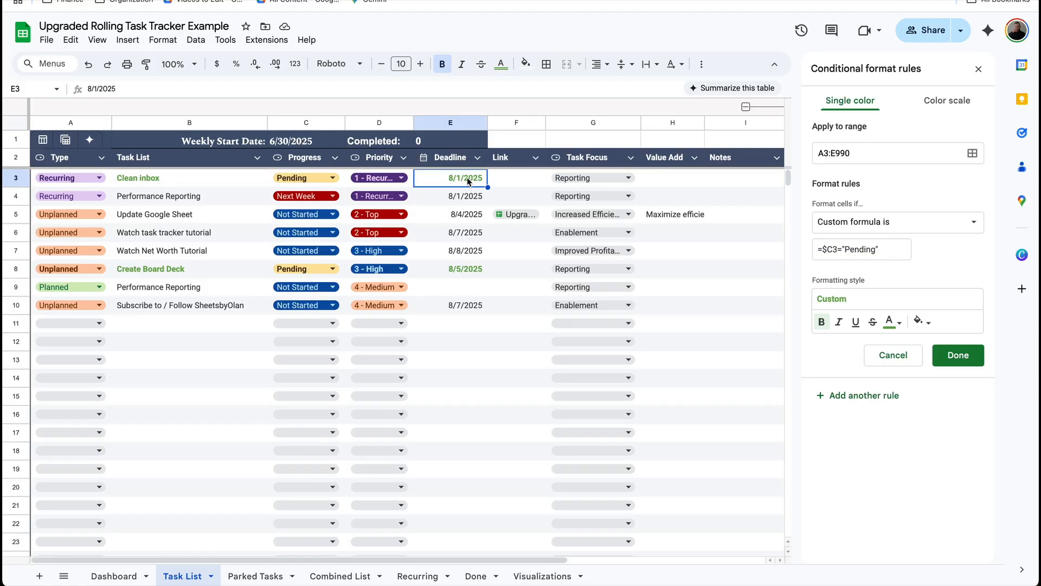
click(830, 251)
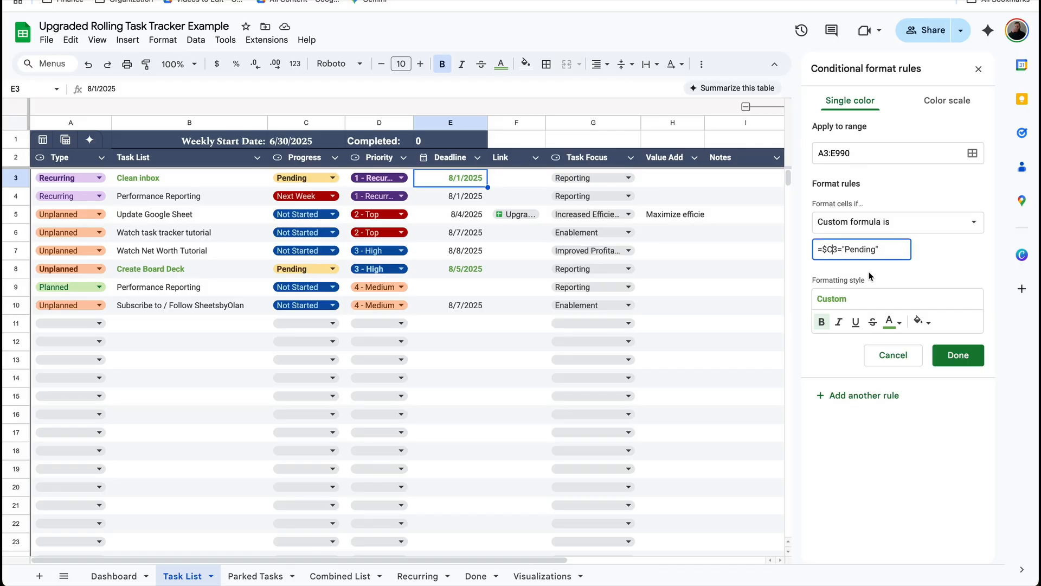
text($)
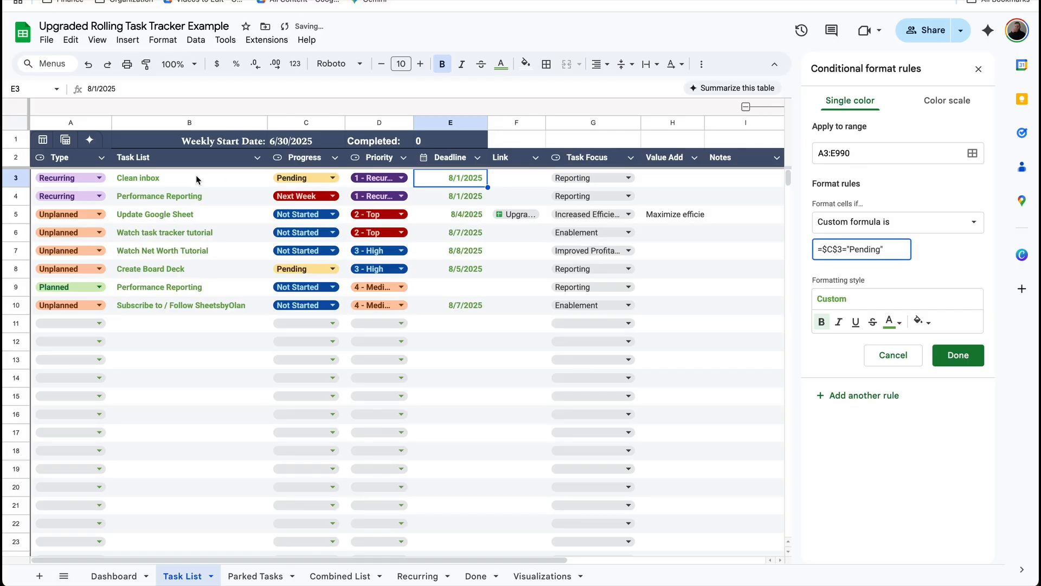
Step: Switch the Clean inbox task's Progress to Not Started and back to Pending to test the rule
click(342, 178)
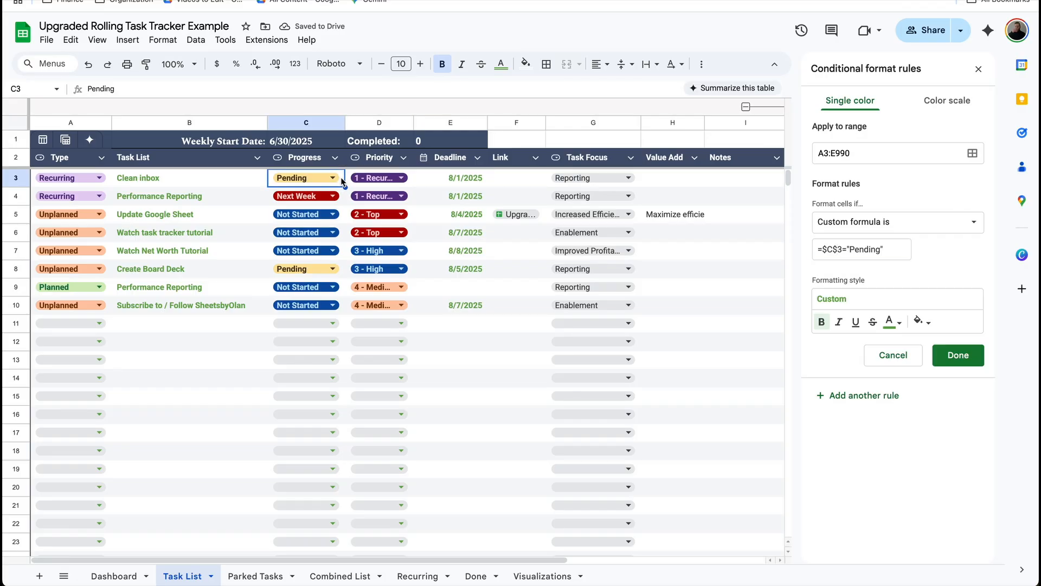
click(333, 178)
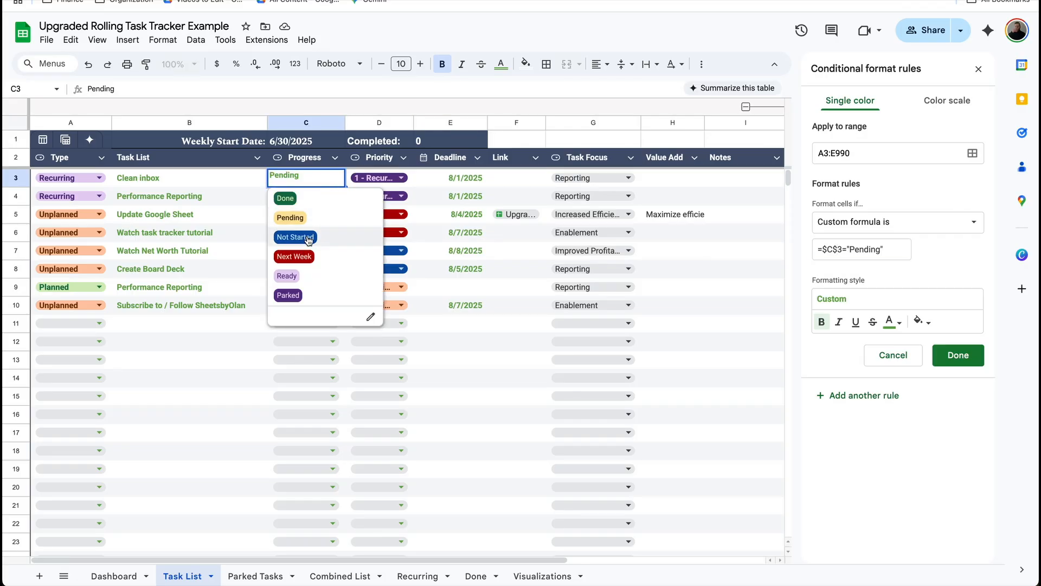
click(308, 239)
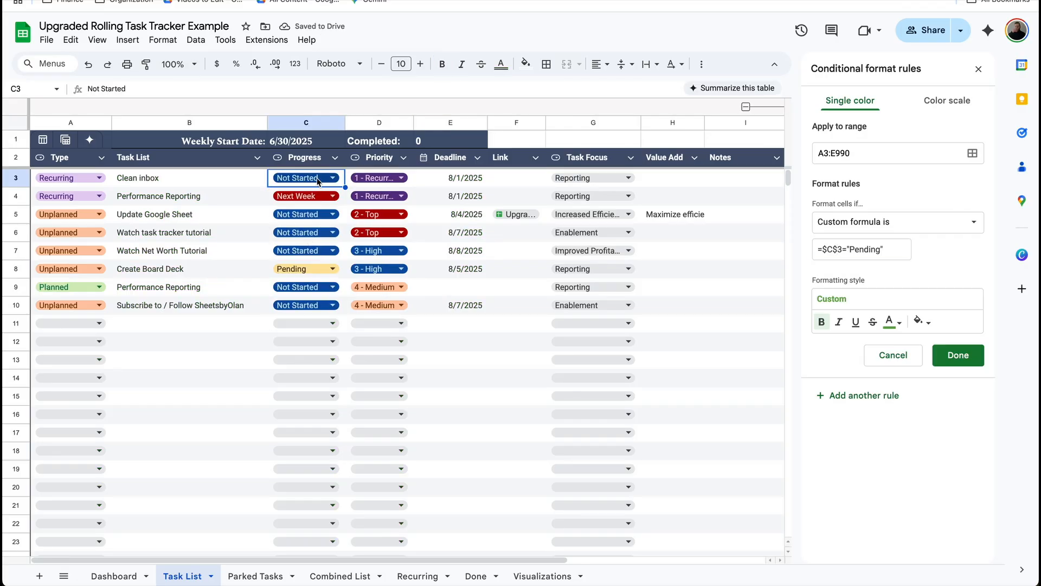
click(318, 179)
click(304, 221)
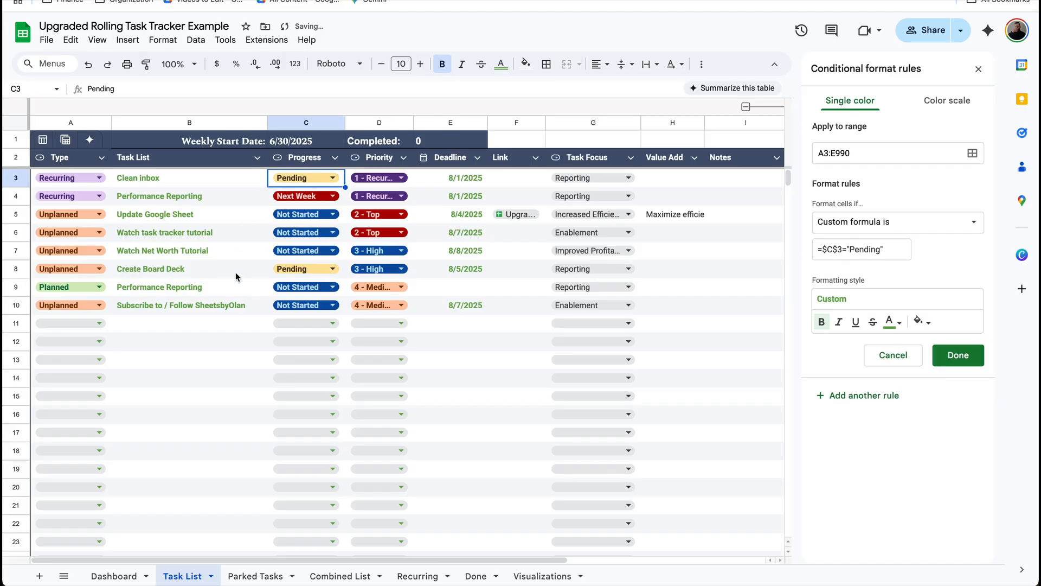
Step: Remove the row and column locks from the rule's formula so it reads =C3="Pending"
click(837, 249)
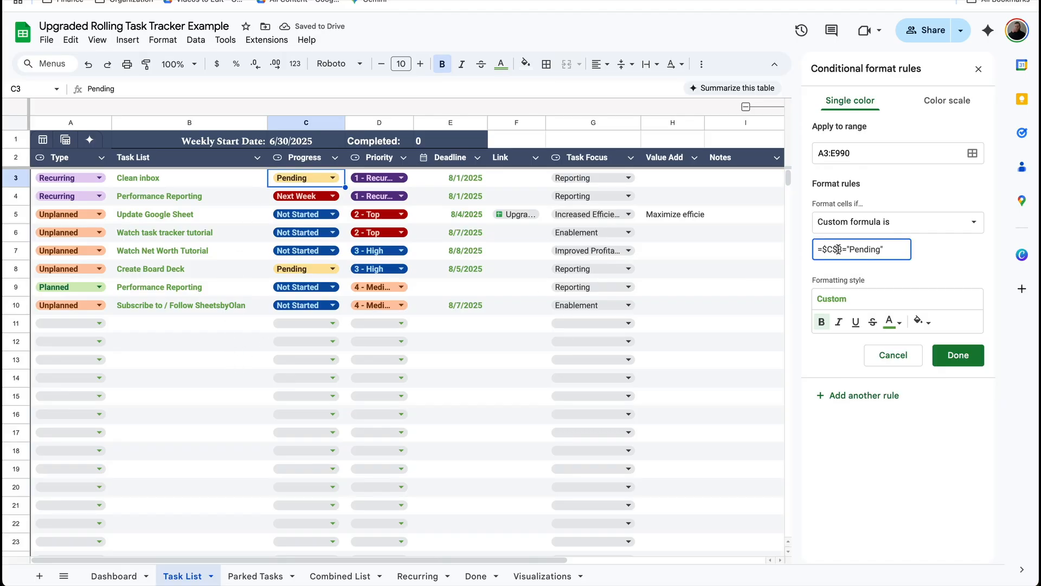
key(BackSpace)
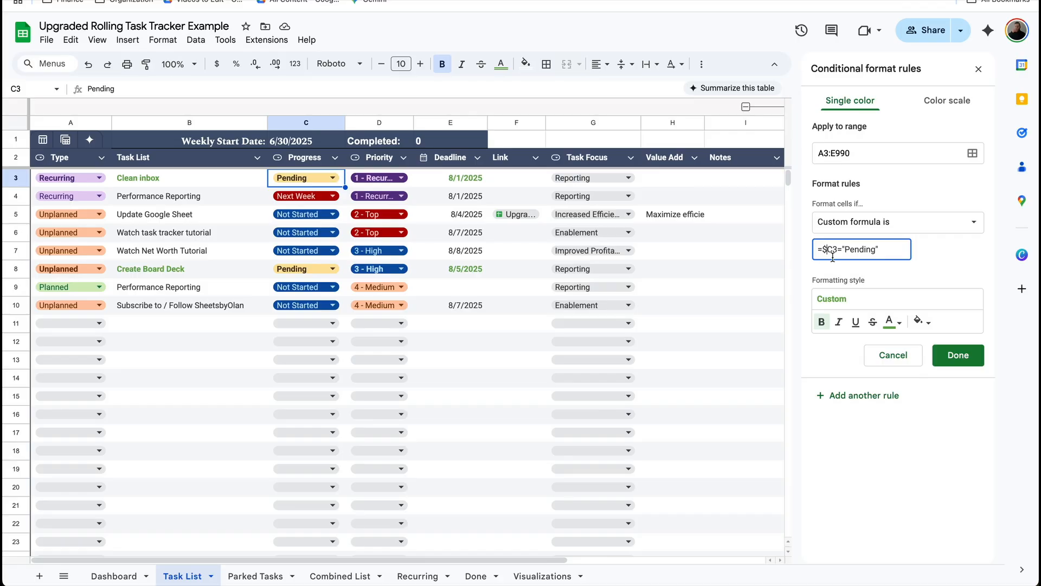
key(BackSpace)
Step: Limit the Pending rule's range to B3:B990 and save it
click(821, 153)
key(BackSpace)
text(B)
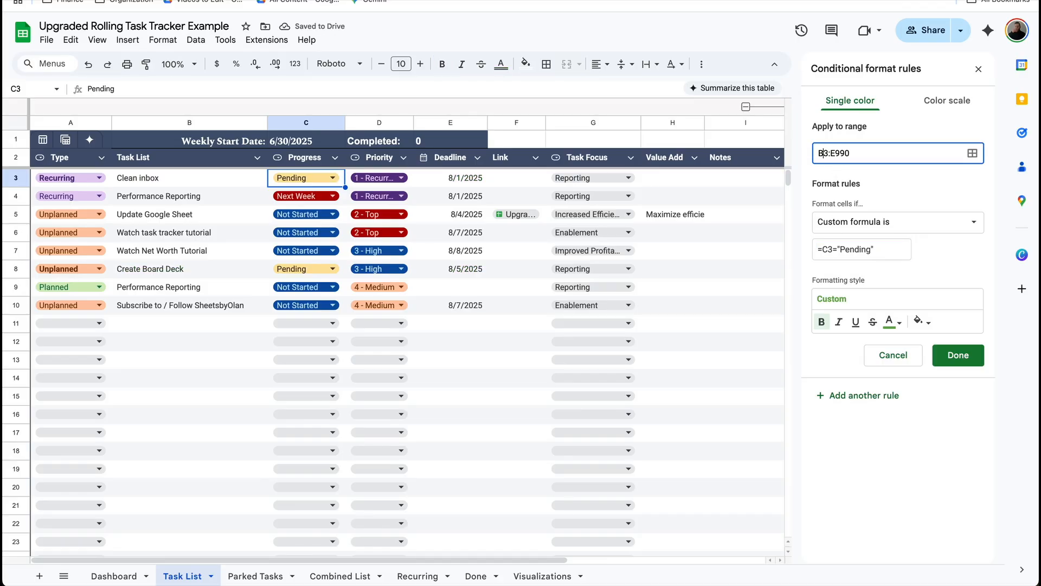
click(835, 153)
key(BackSpace)
text(B)
click(957, 356)
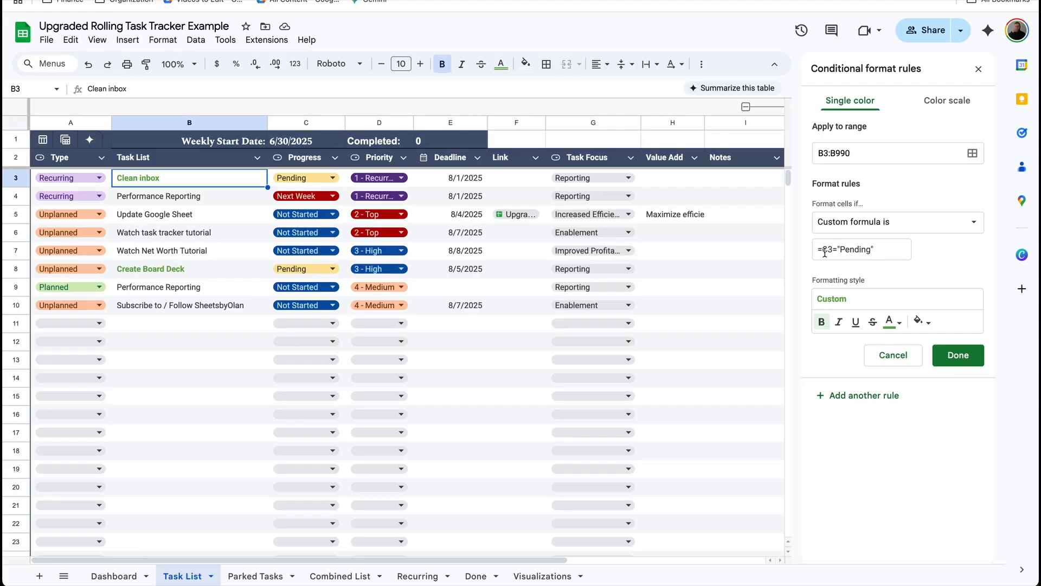
Step: Try locking the column reference in the Pending rule's formula
click(824, 250)
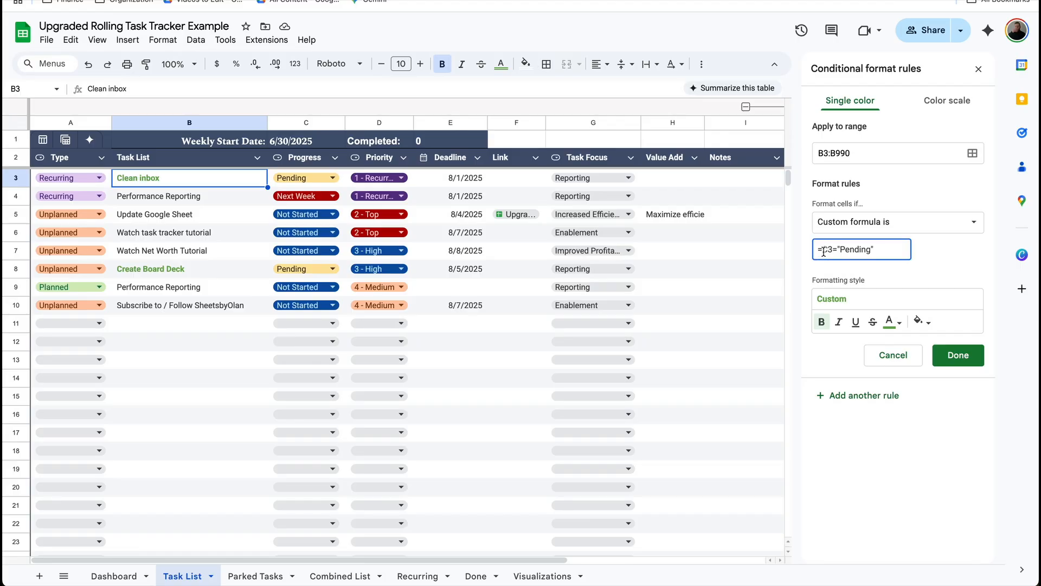
text($)
Step: Add another rule for B3:B990 with the custom formula =C3="Next Week"
click(866, 400)
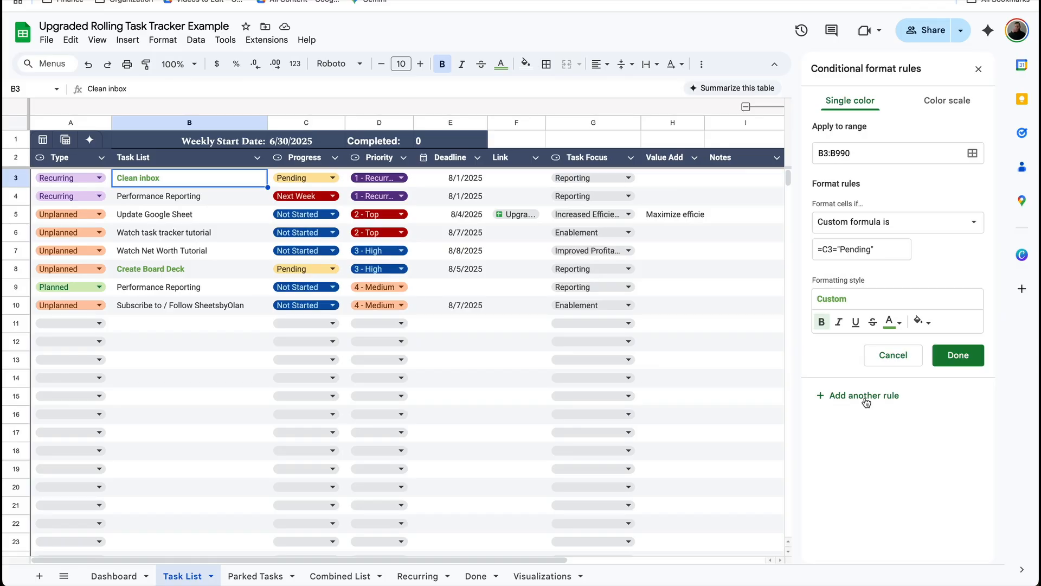
click(884, 400)
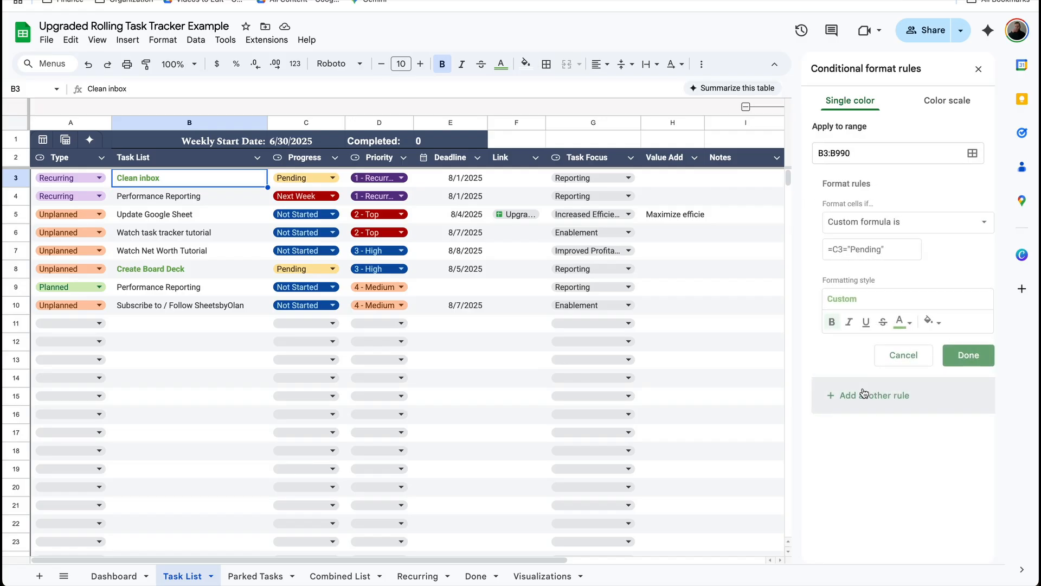
drag(875, 249, 839, 251)
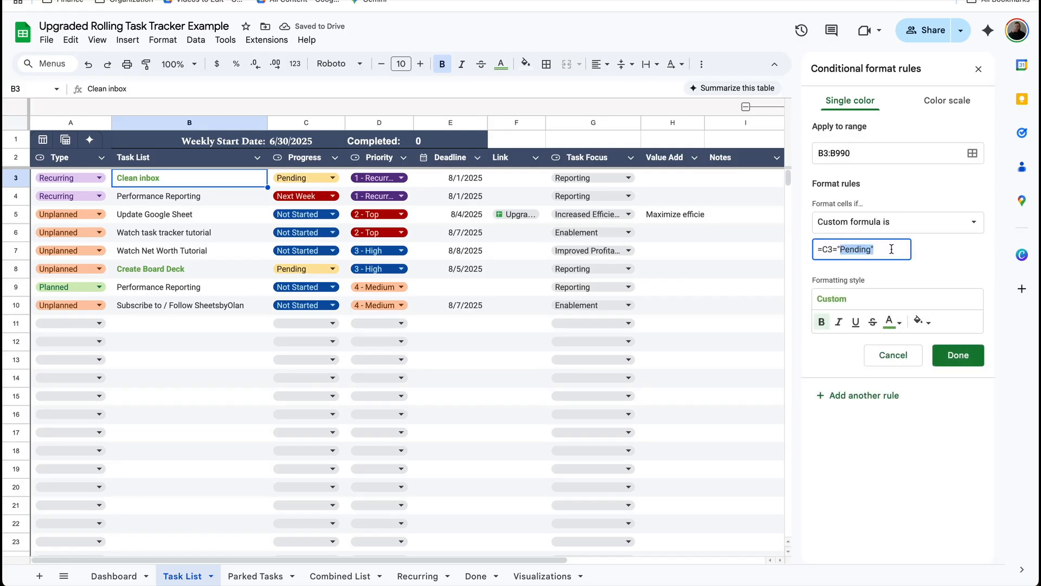
text(Next Week")
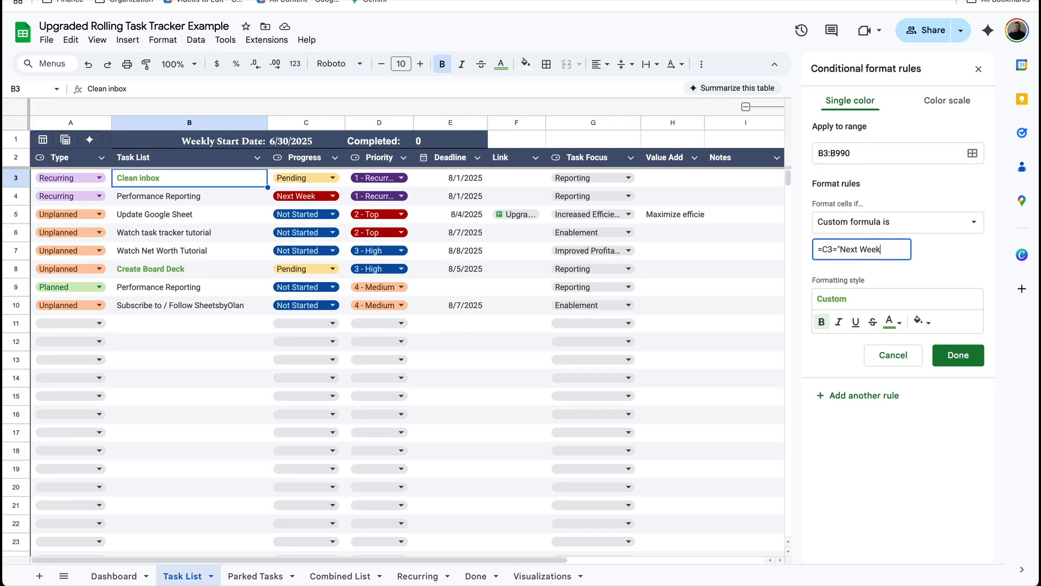
Step: Format the Next Week rule with dark red, non-bold, strikethrough text and save it
click(890, 321)
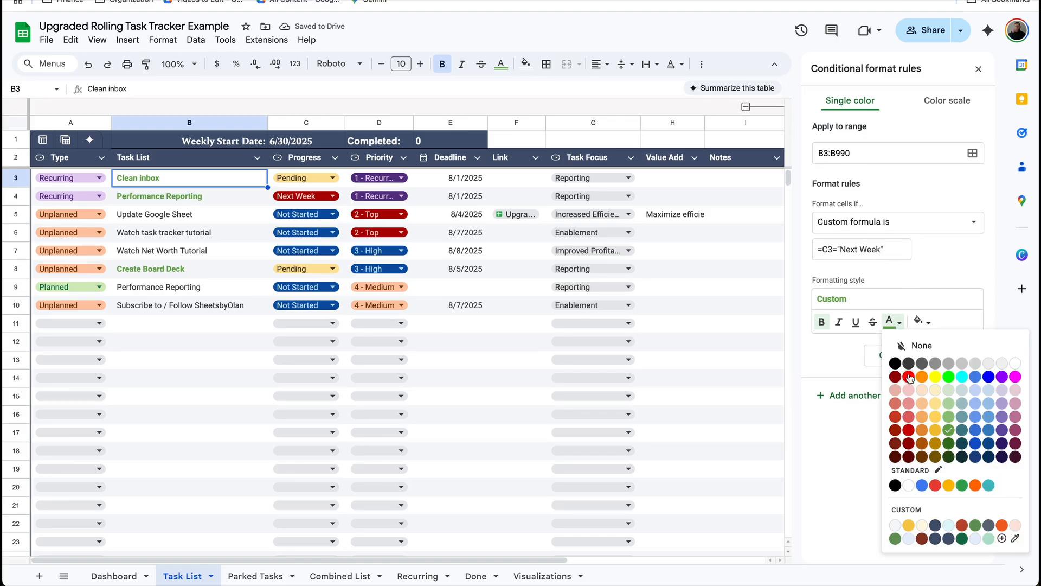
click(907, 433)
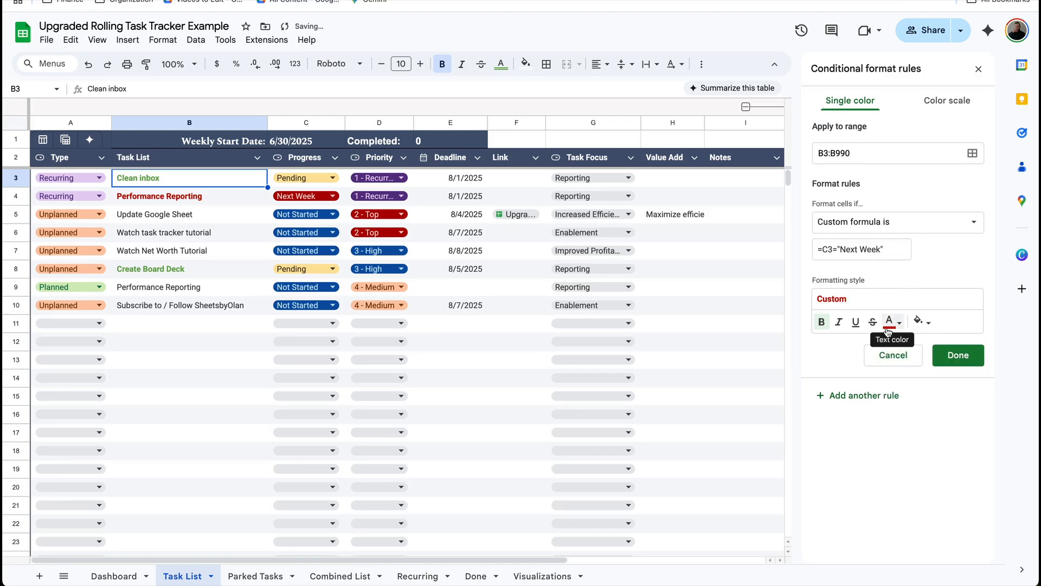
click(822, 321)
click(873, 321)
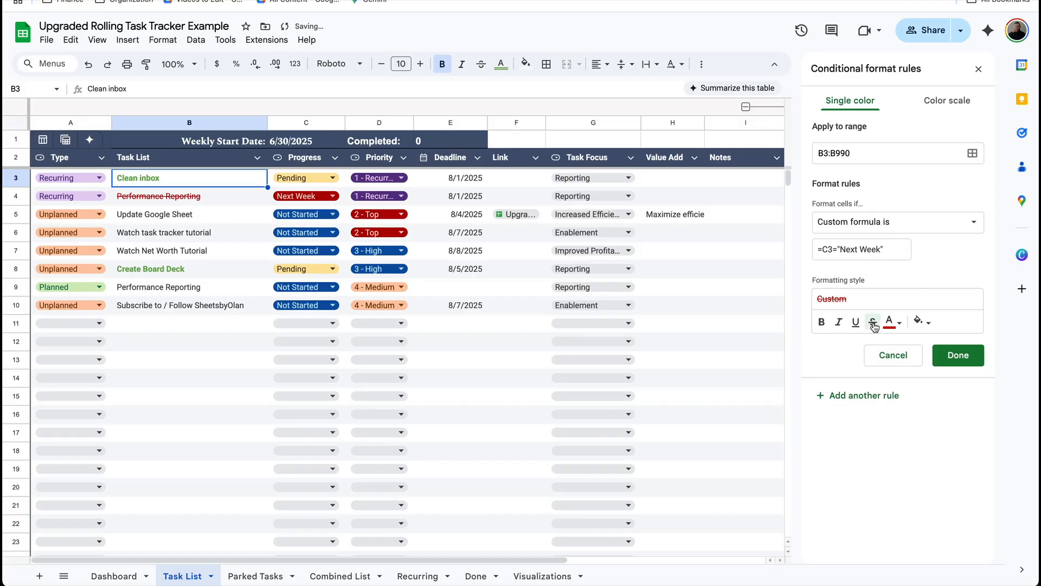
click(958, 354)
Step: Set the Update Google Sheet task's Progress to Next Week
click(303, 214)
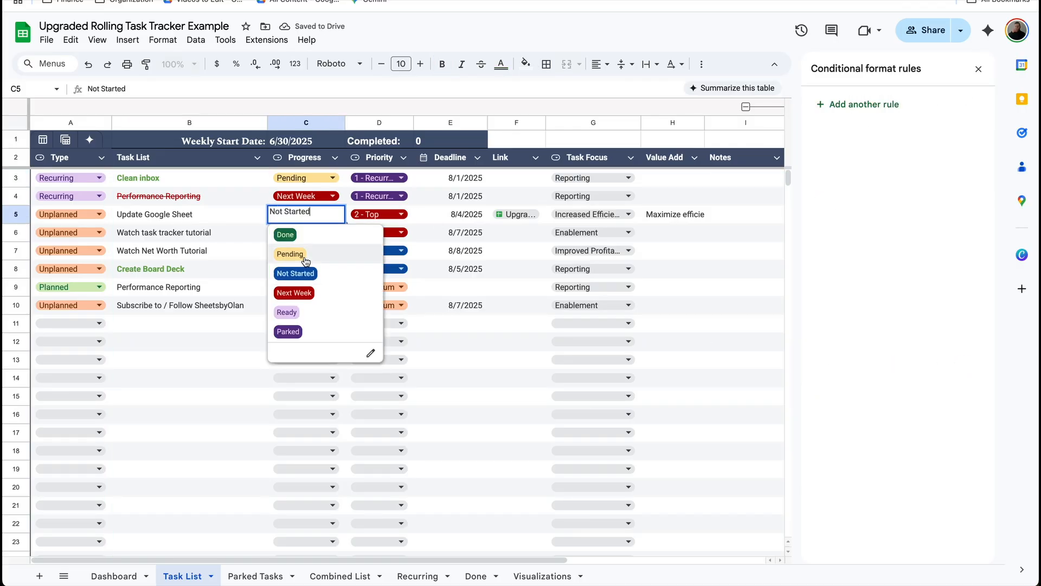
click(300, 293)
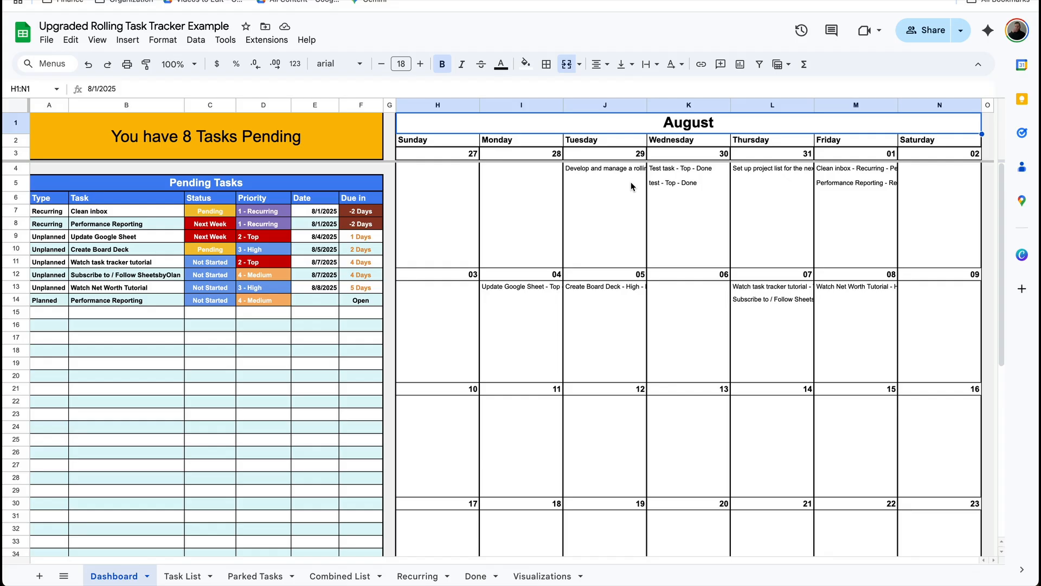
Step: Inspect the Dashboard calendar's month heading and the date cells in row 3
click(881, 157)
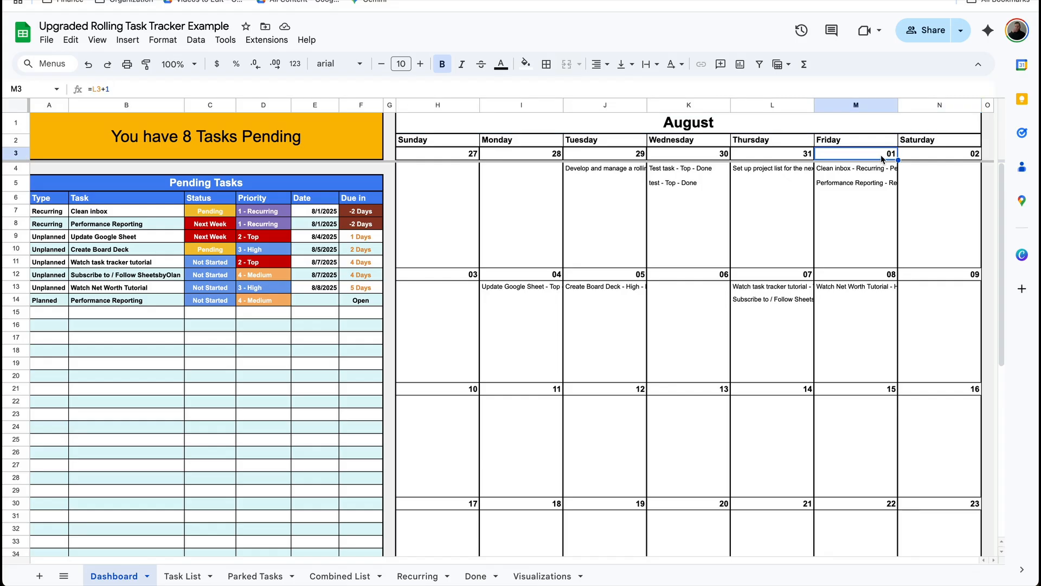
click(796, 131)
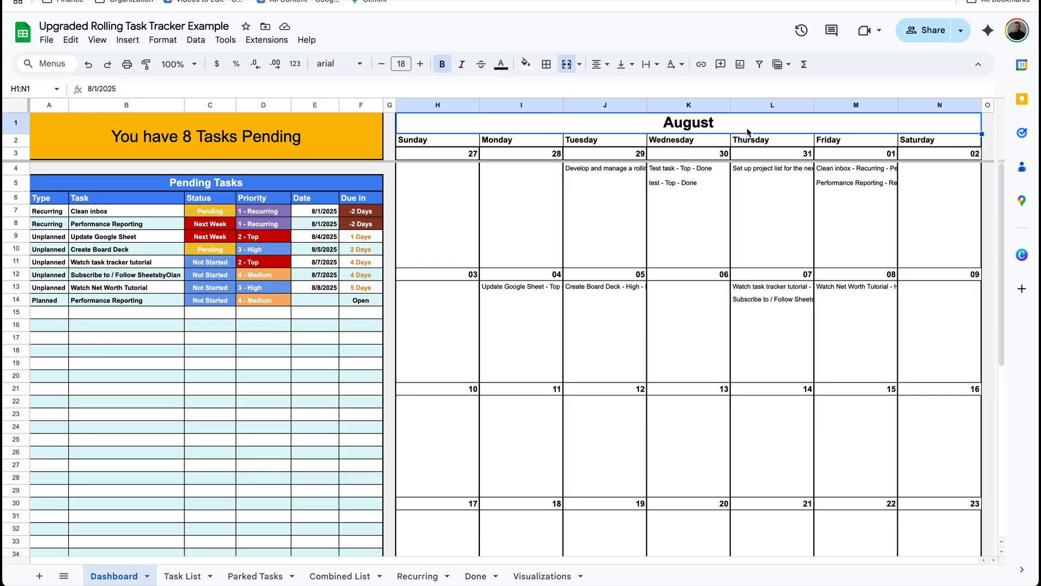
click(884, 158)
click(921, 160)
click(873, 162)
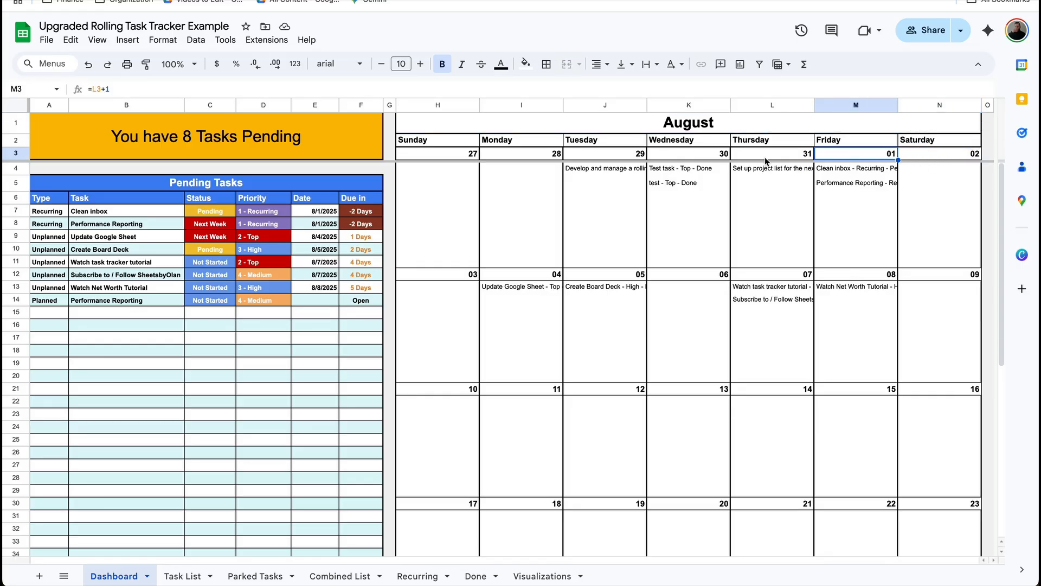
drag(434, 104, 936, 102)
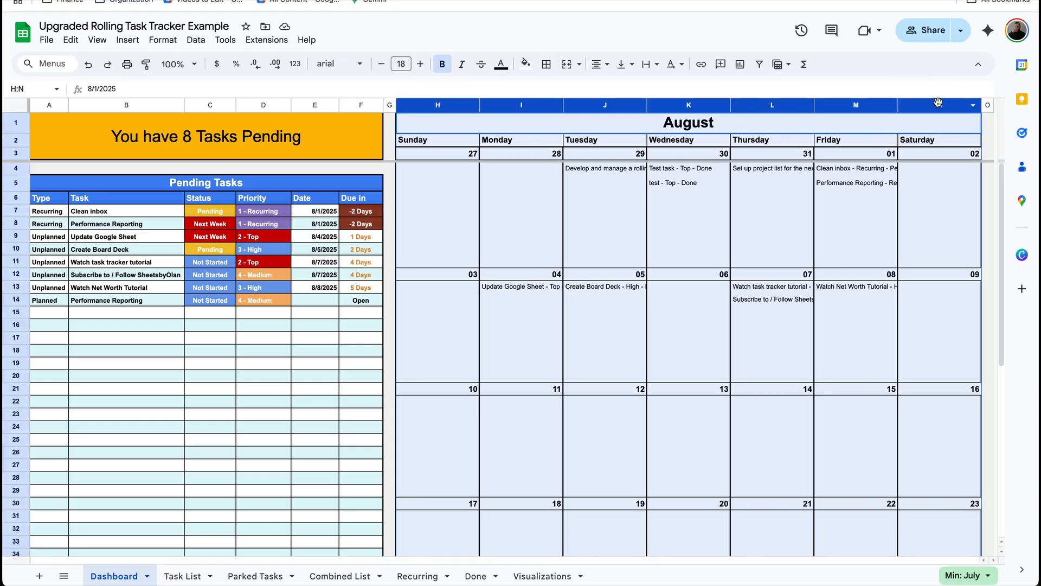
click(163, 40)
click(184, 283)
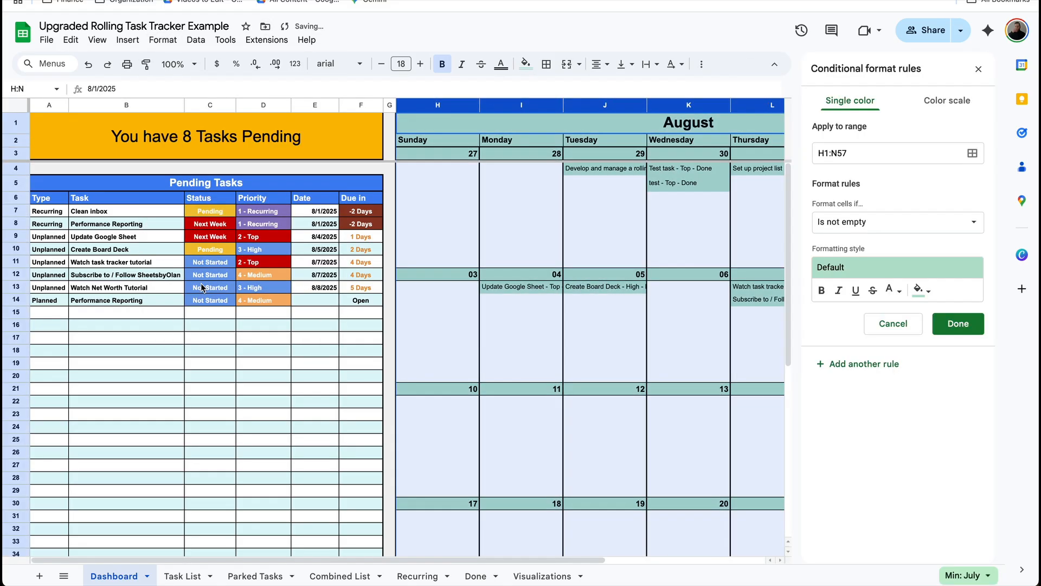
click(814, 217)
scroll(870, 423, down, 1)
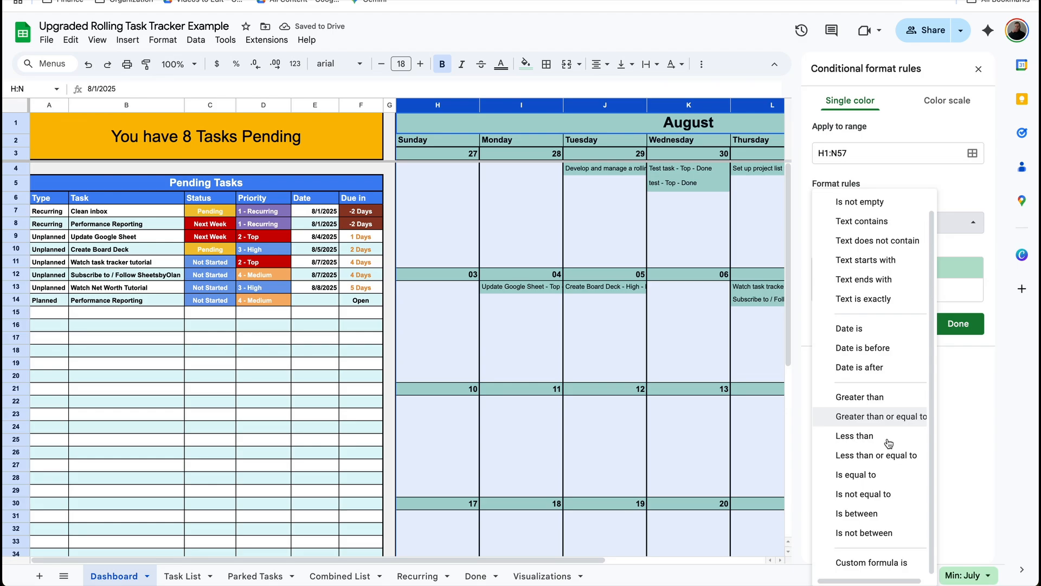
click(875, 562)
Step: Enter =MONTH($H$1)=MONTH(H1) as the calendar rule's custom formula
click(863, 250)
text(=)
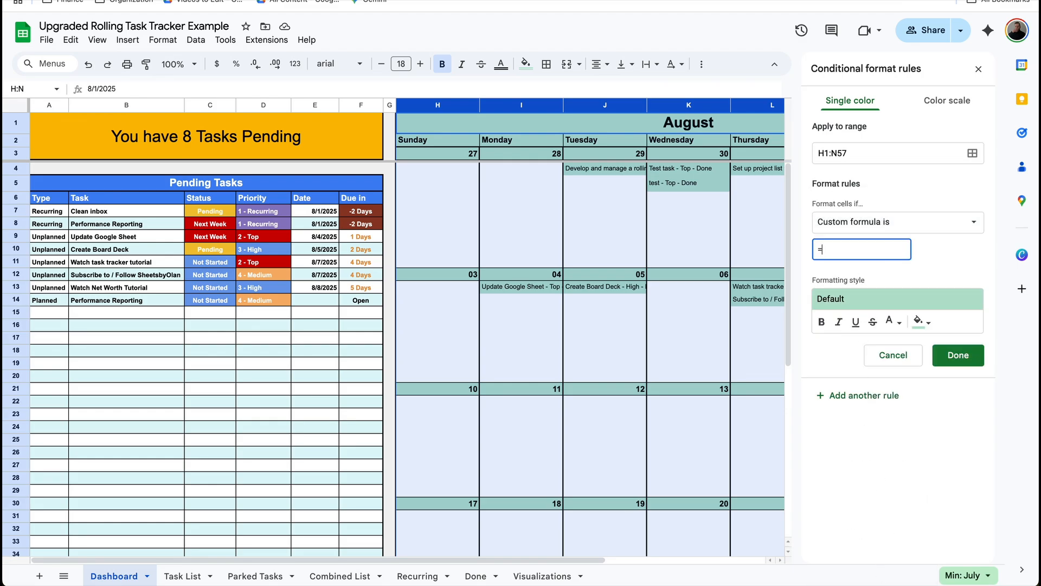
text(MONTH()
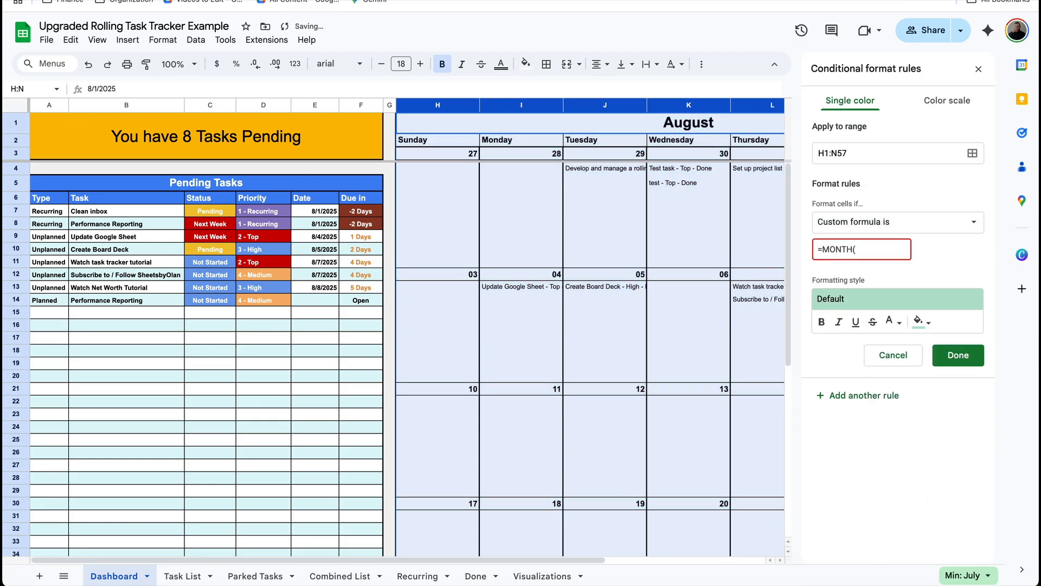
text($H$1))
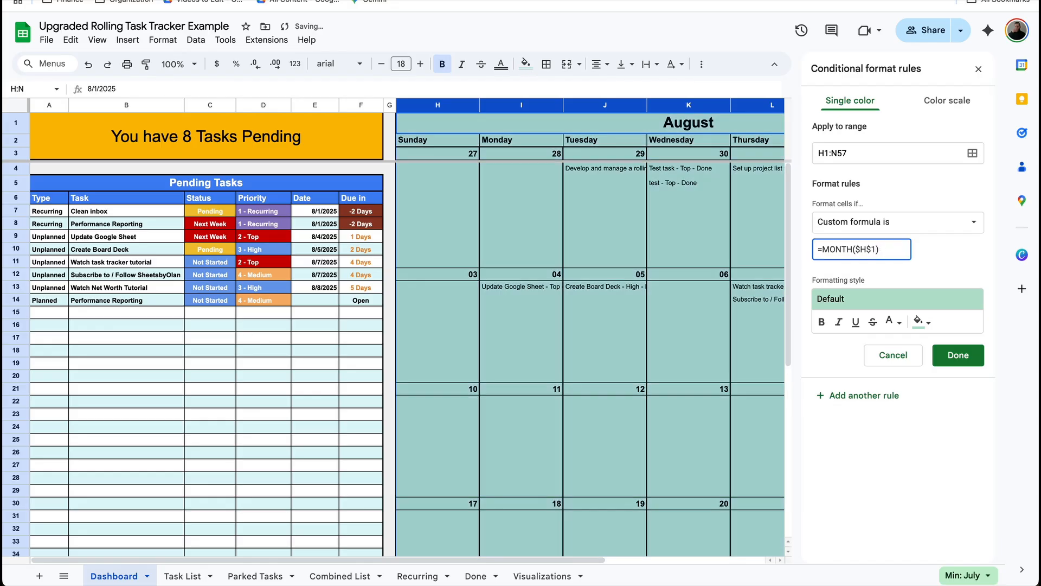
text(=MONTH()
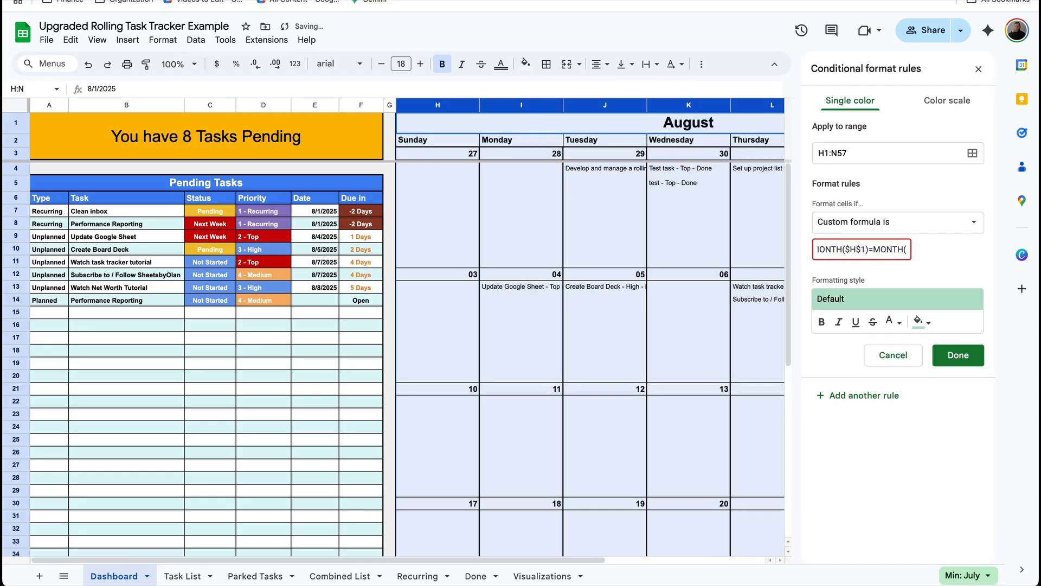
text(H1))
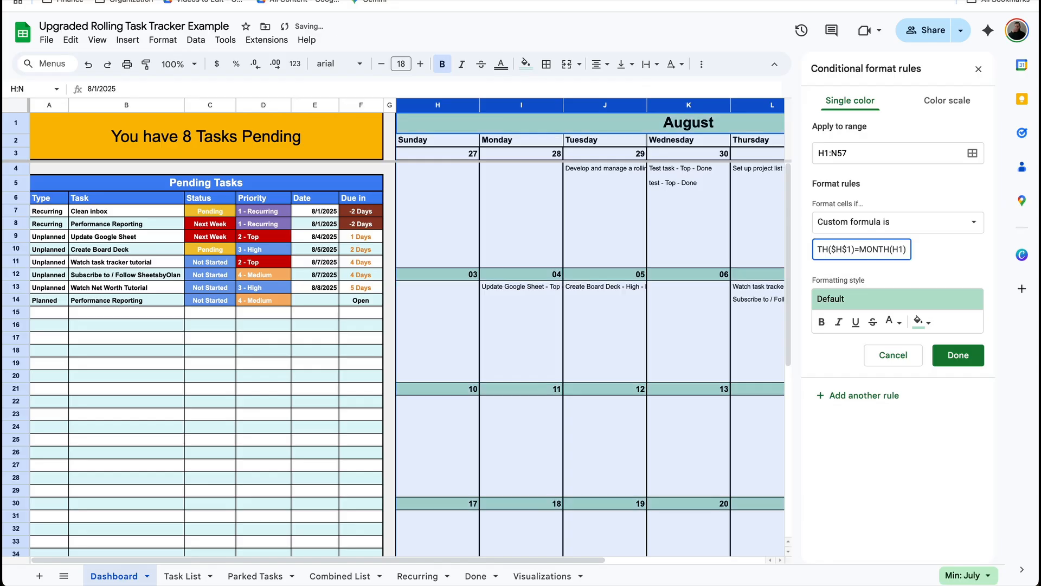
Step: Format the calendar rule with a green fill and white text, save it, and close the conditional formatting rules
click(920, 321)
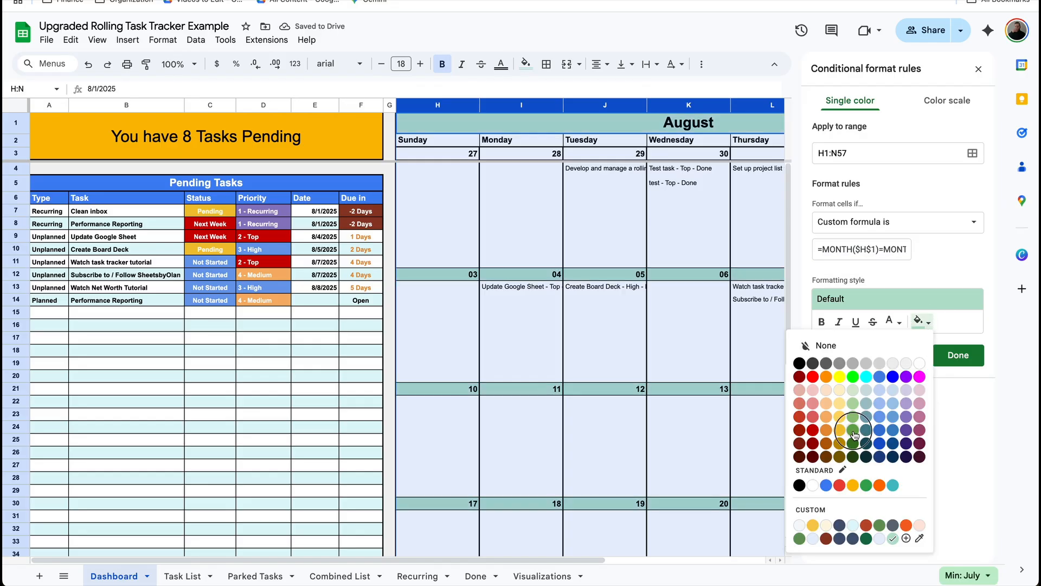
click(853, 429)
click(919, 322)
click(1008, 360)
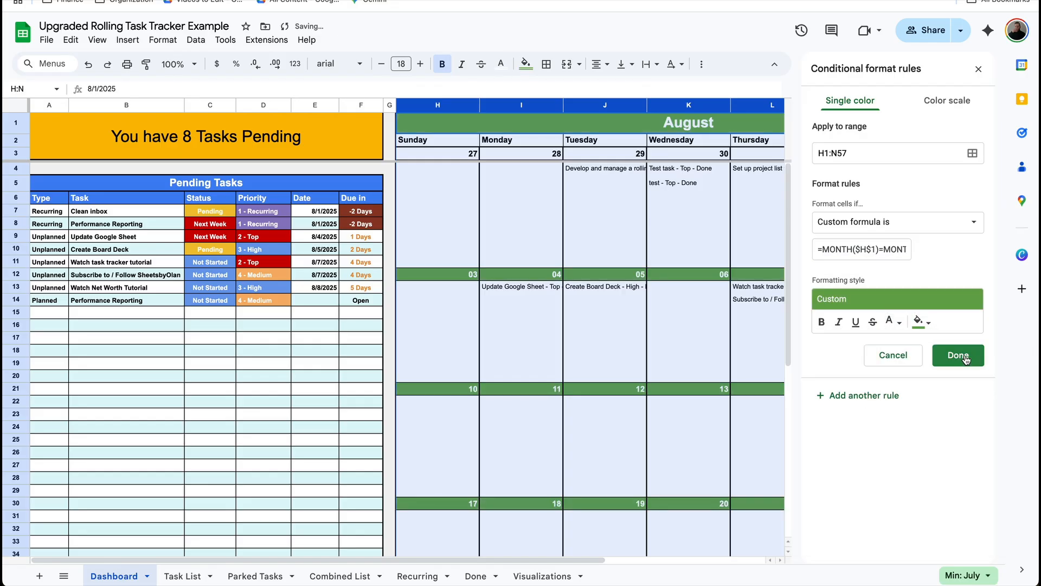
click(959, 354)
click(979, 68)
Step: Check the calendar's month heading against the row 3 dates where July changes to August
click(868, 162)
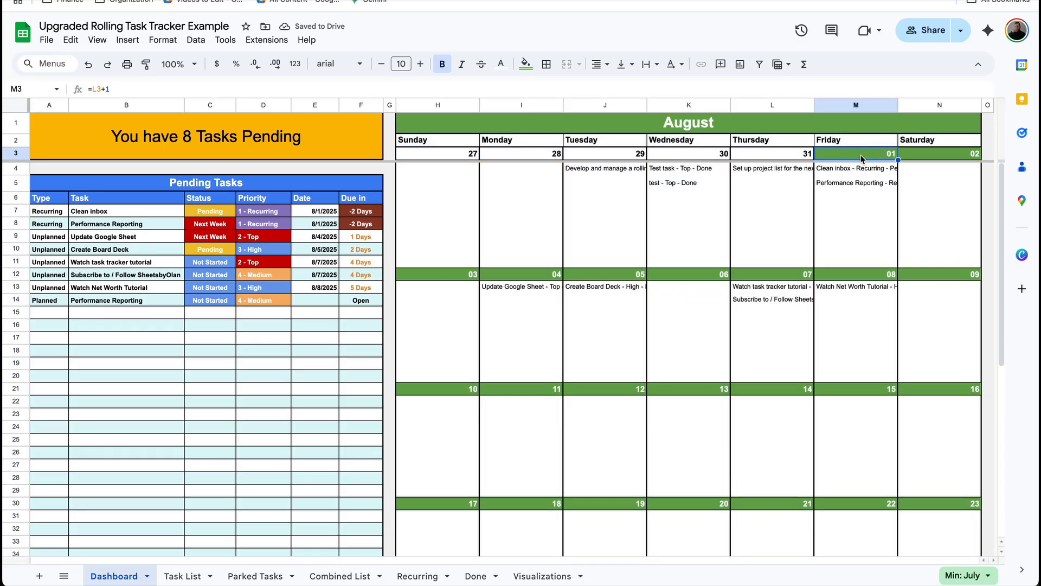
click(828, 131)
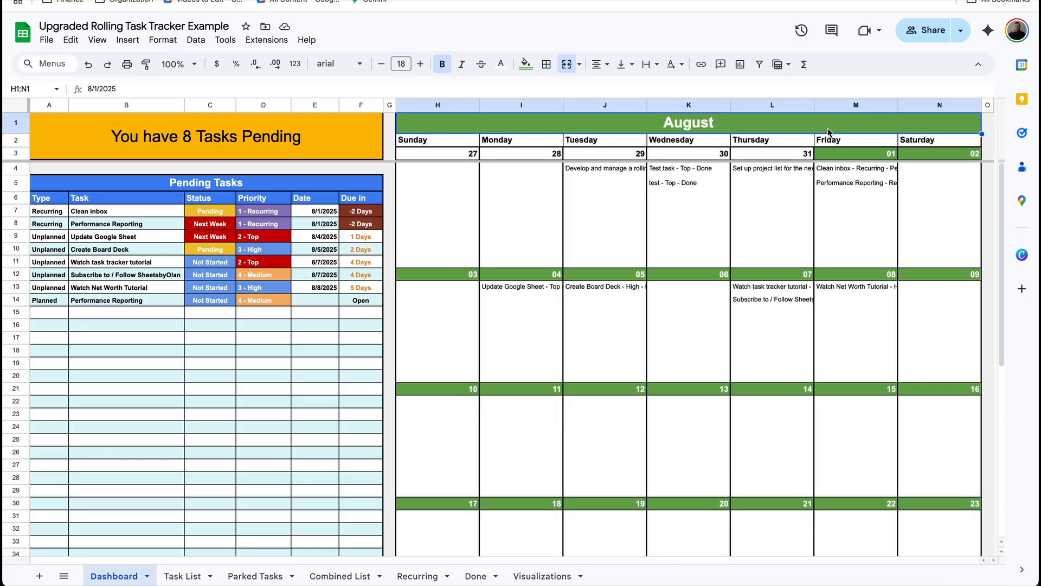
click(887, 160)
click(800, 156)
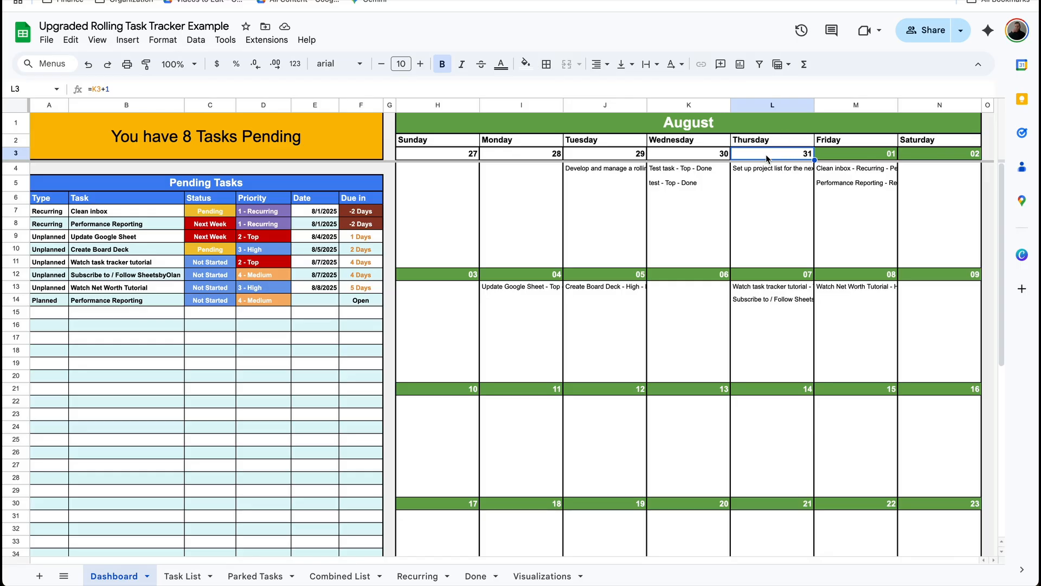
Step: Set the calendar's month heading in H1 to 9/1/2025 and check the highlighting across the date rows
double_click(726, 133)
click(745, 146)
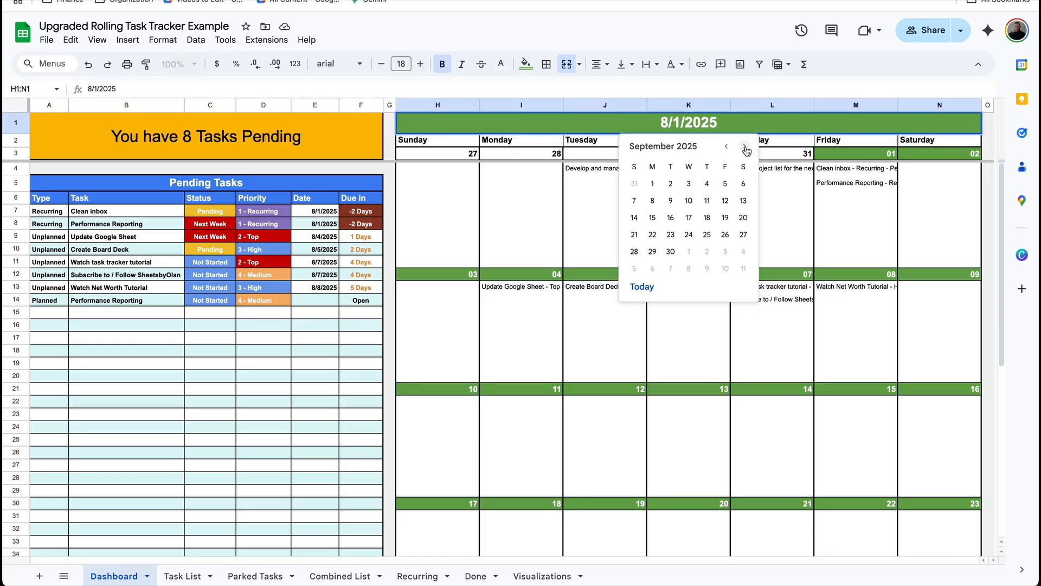
click(653, 184)
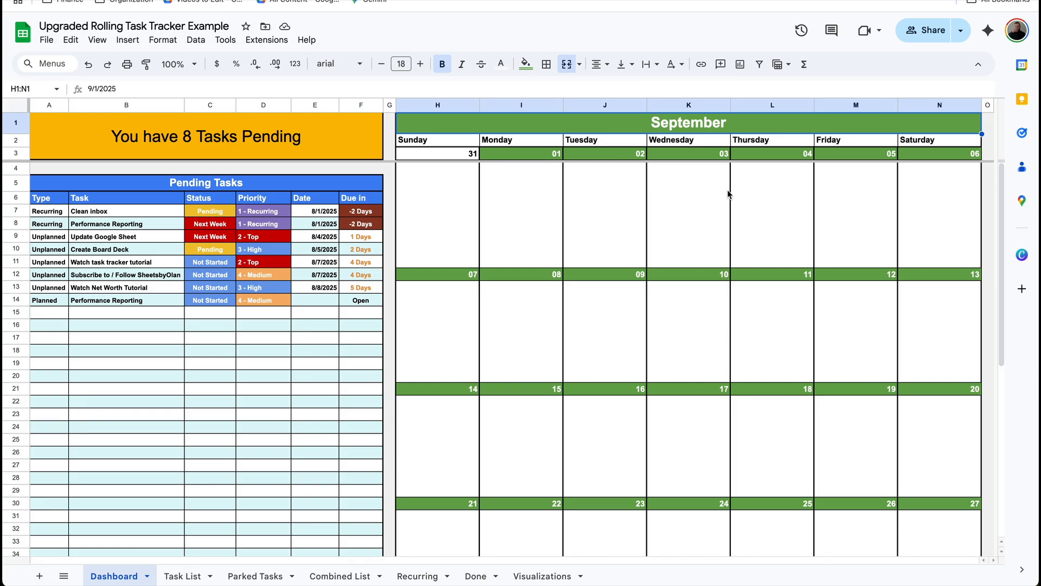
scroll(730, 193, down, 5)
scroll(728, 194, up, 5)
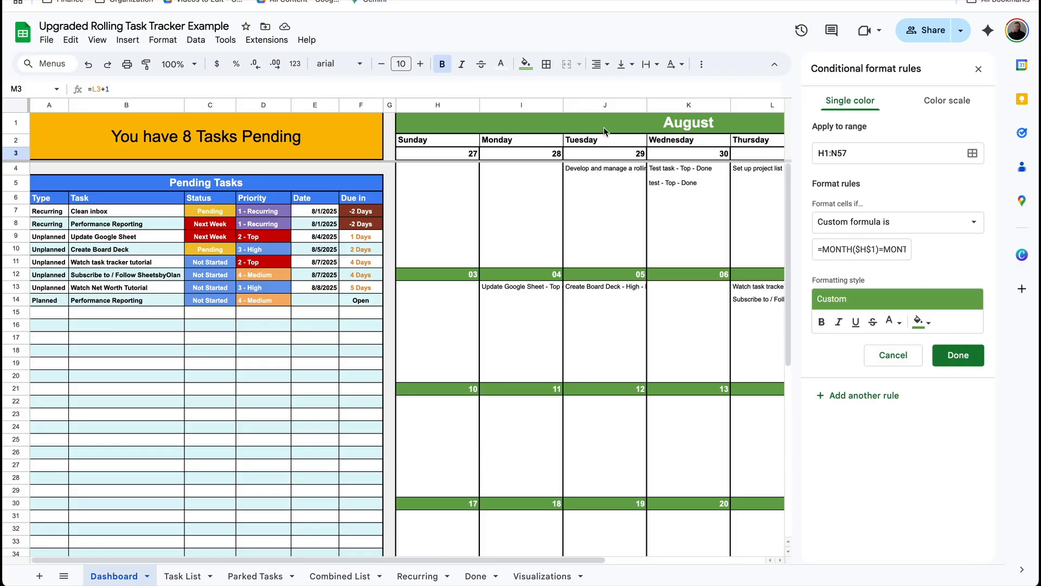
Step: Review the end of the calendar rule's custom formula with its absolute and relative references
click(879, 253)
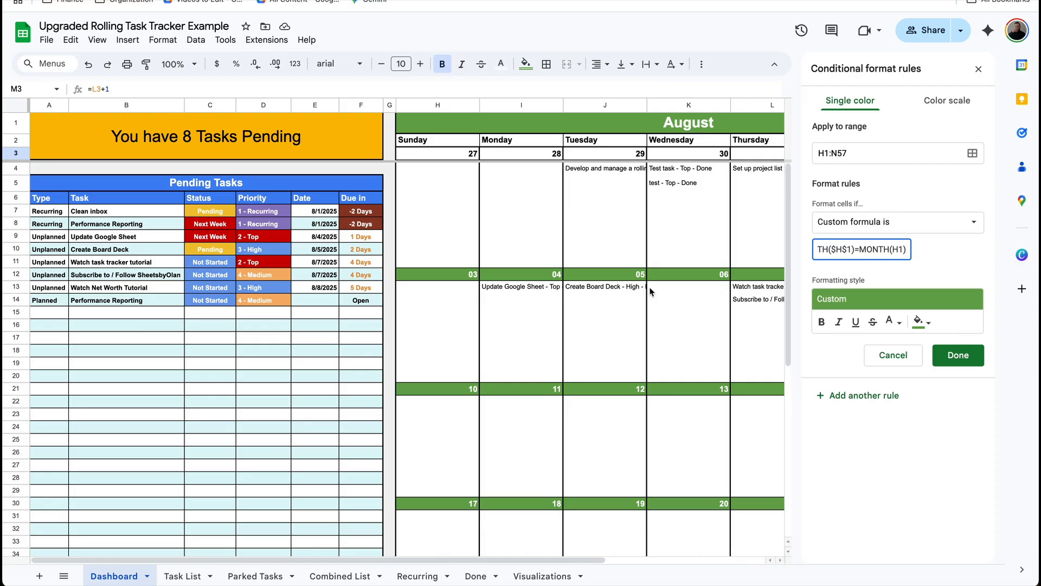
scroll(731, 251, right, 2)
scroll(731, 251, right, 3)
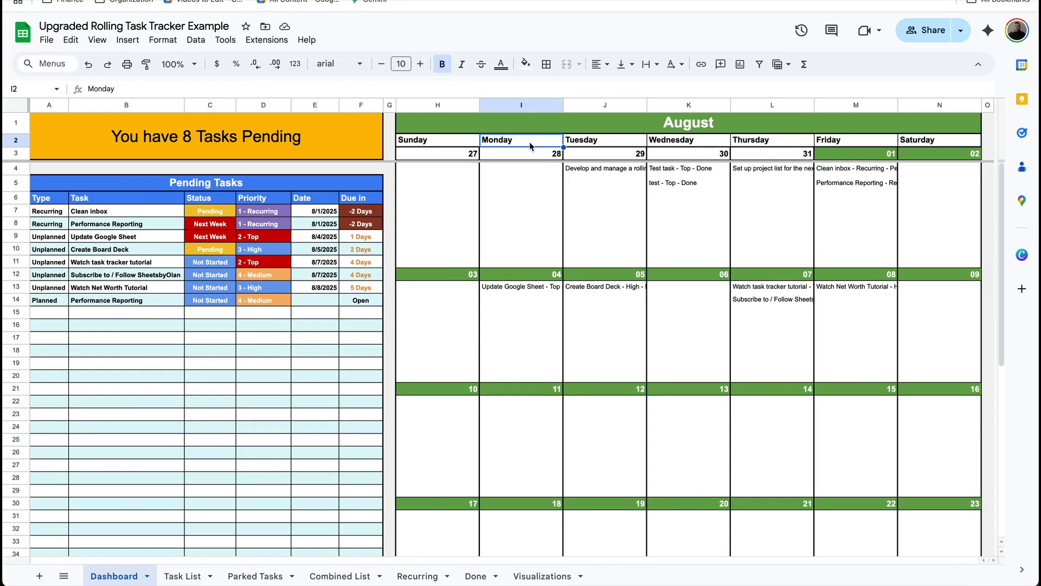
Step: Format the weekday headings H2:N2 with the month heading's green fill and white text
click(461, 143)
drag(560, 141, 951, 139)
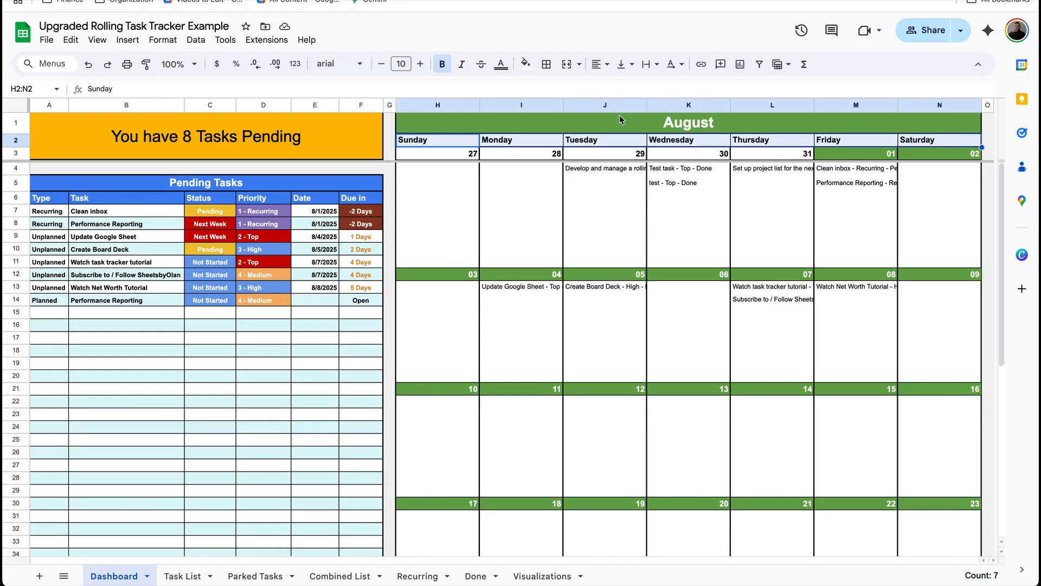
click(525, 64)
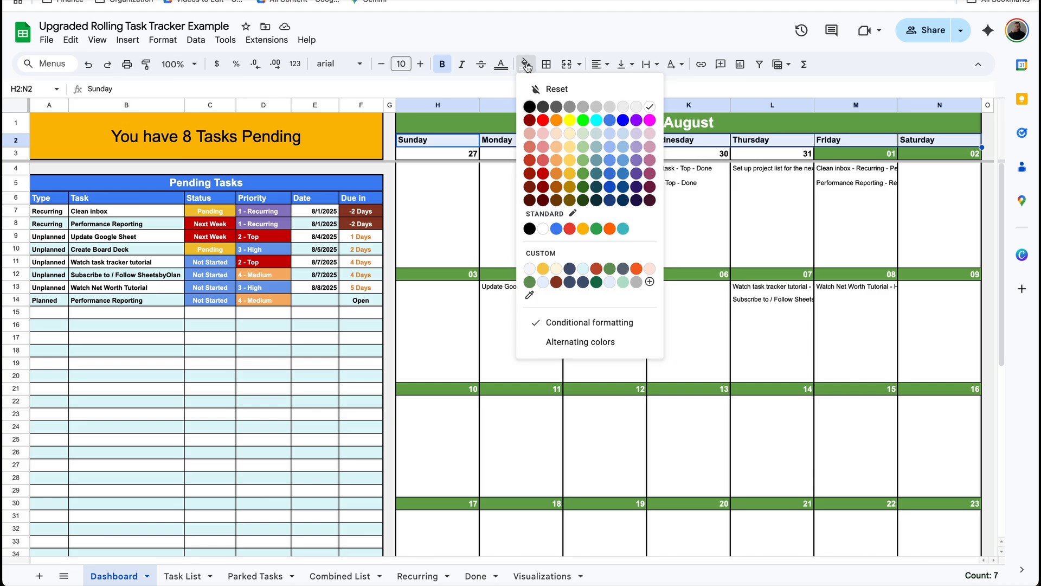
click(530, 295)
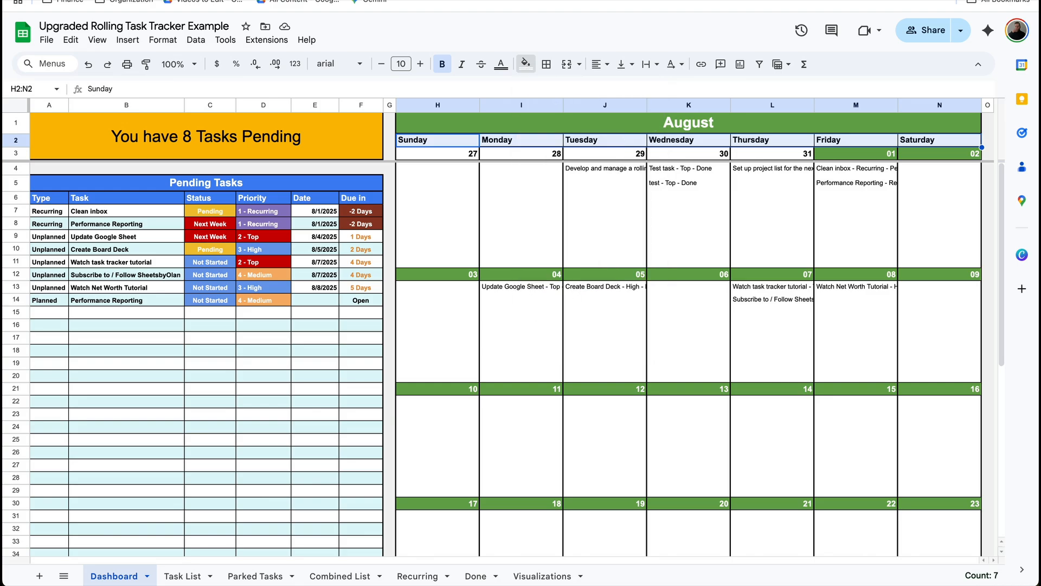
click(622, 121)
click(501, 64)
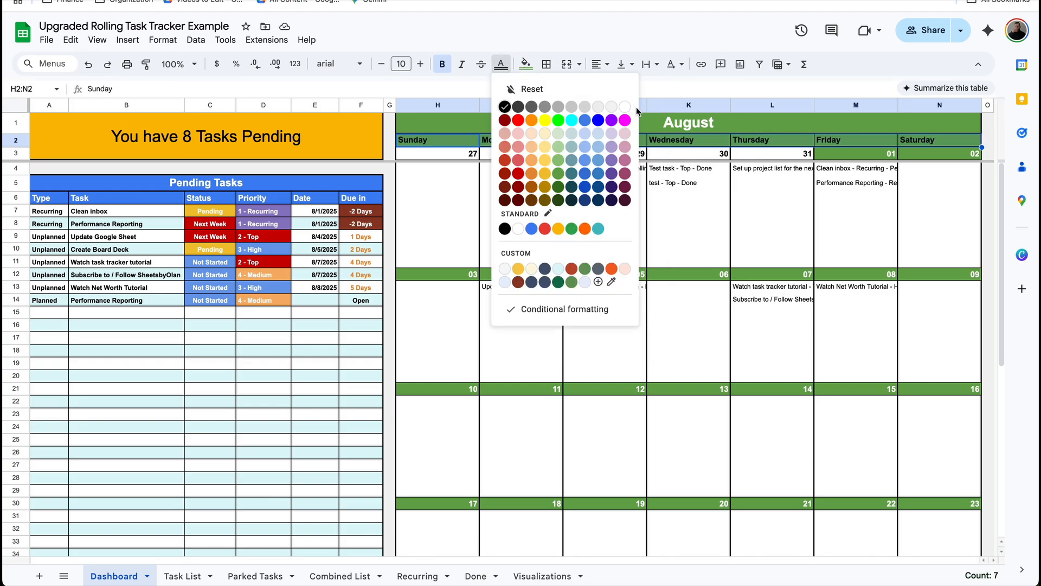
click(625, 107)
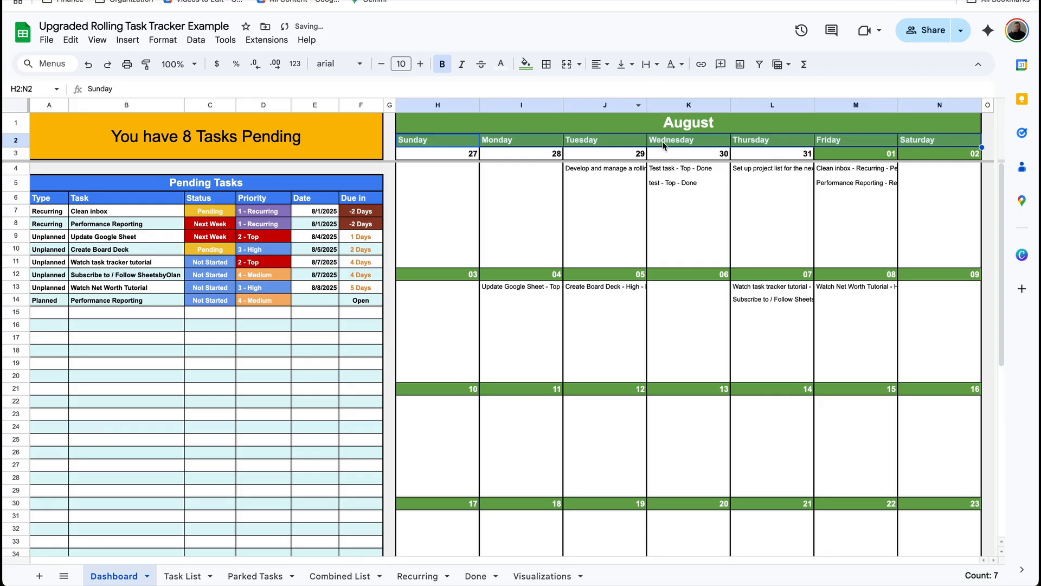
Step: Give the date row H3:N3 a light gray base fill and dark gray text
click(908, 158)
drag(908, 160, 423, 154)
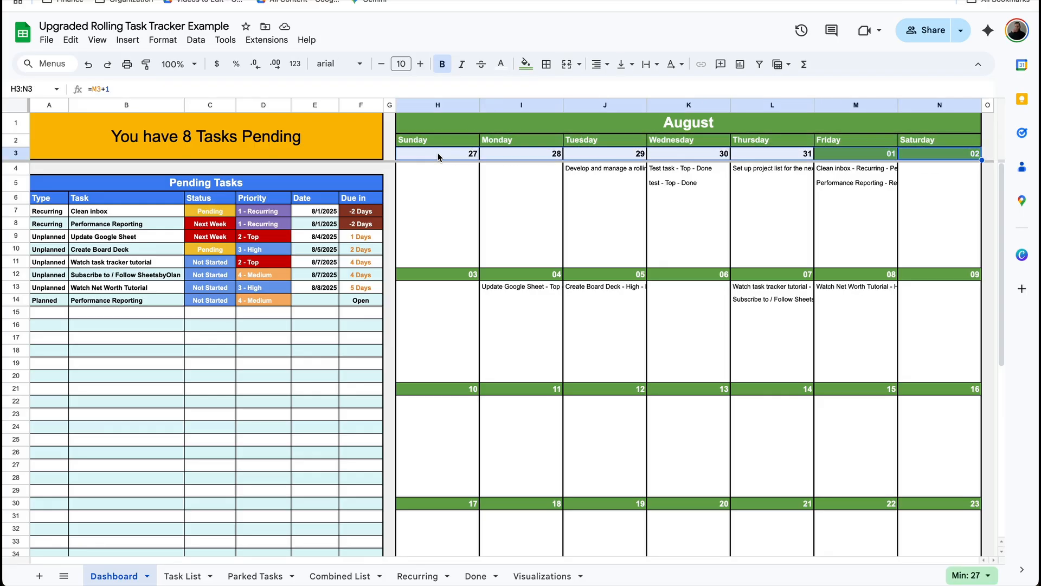
click(525, 63)
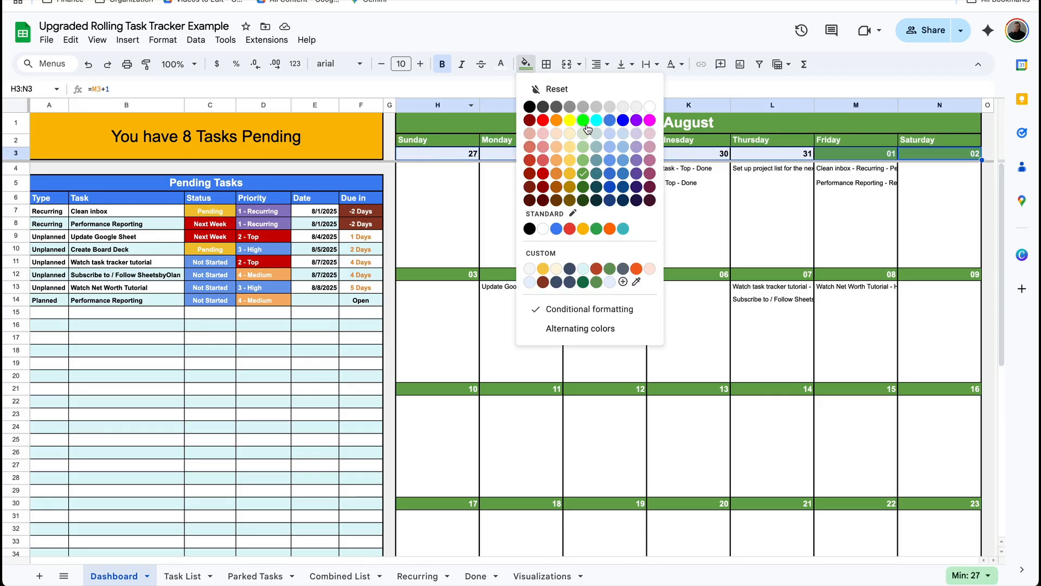
click(609, 106)
click(502, 65)
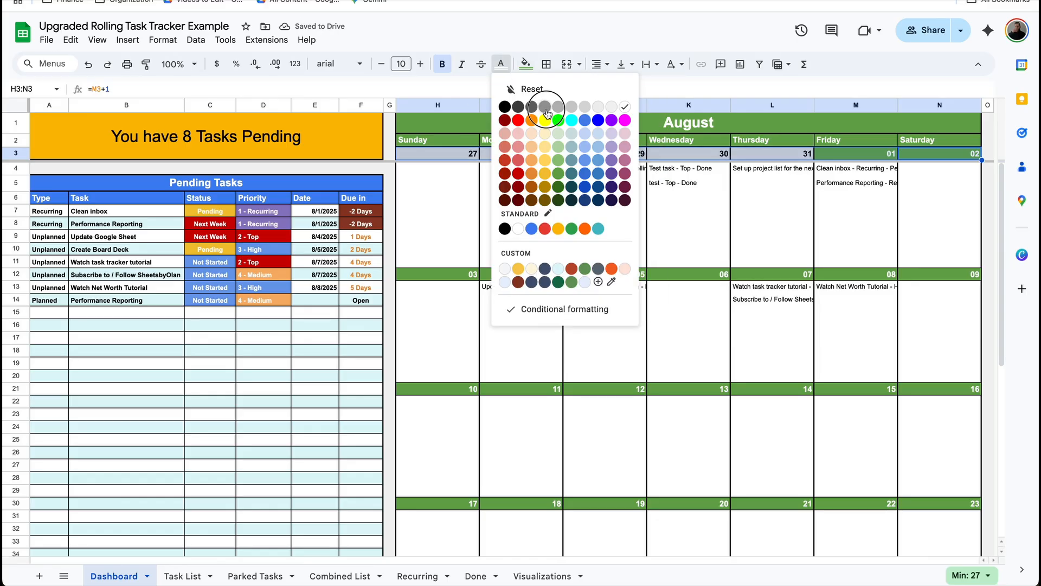
click(548, 115)
click(597, 197)
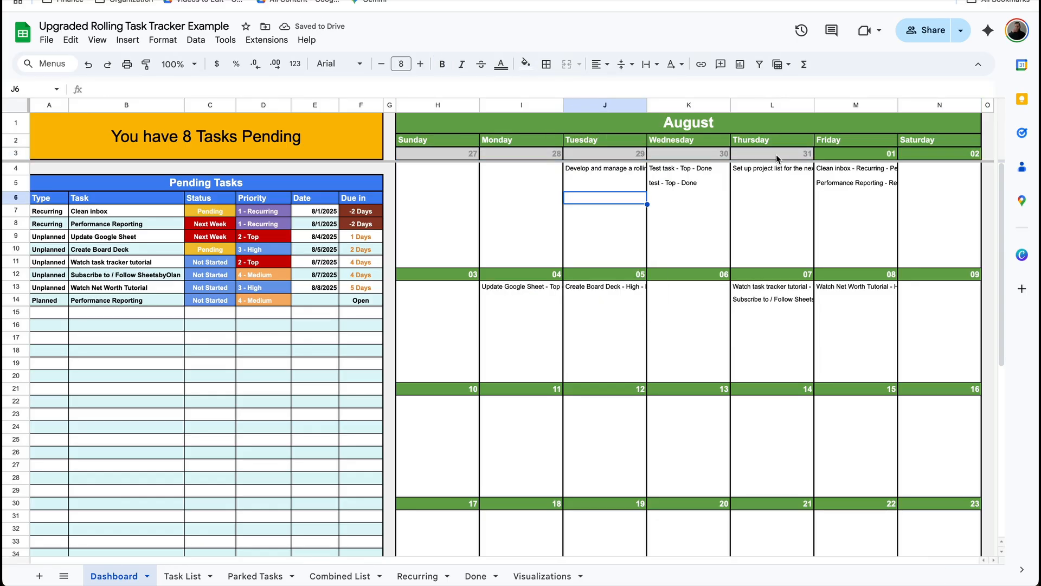
Step: Compare the formatting of the July and August dates in row 3
click(925, 158)
click(772, 157)
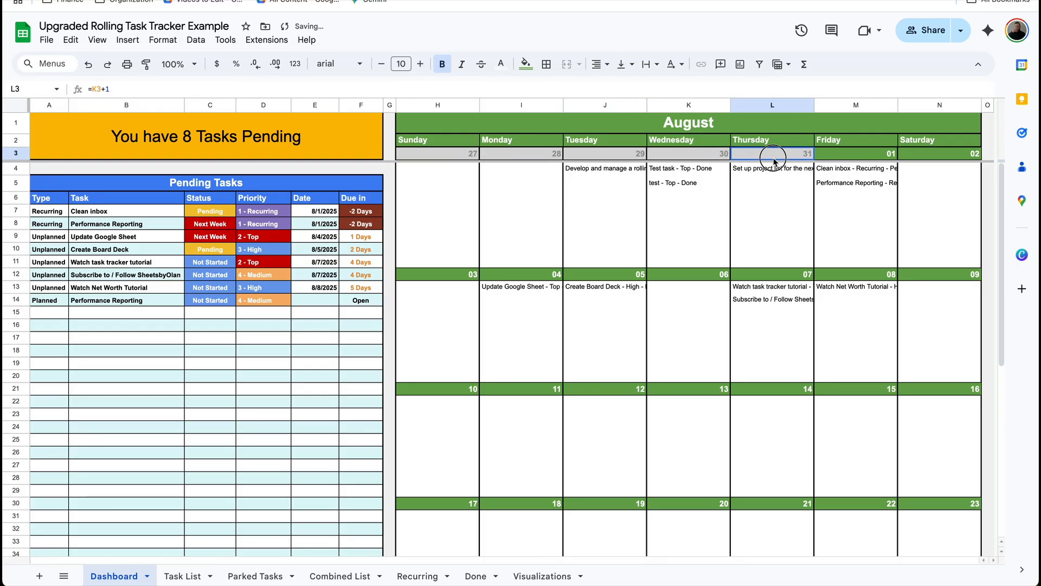
click(939, 154)
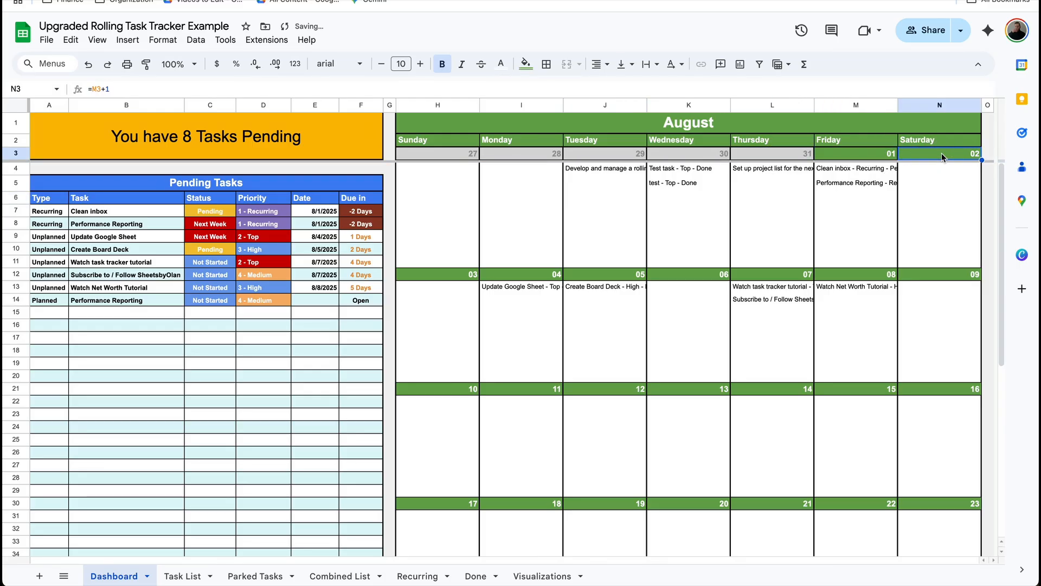
click(879, 165)
click(873, 154)
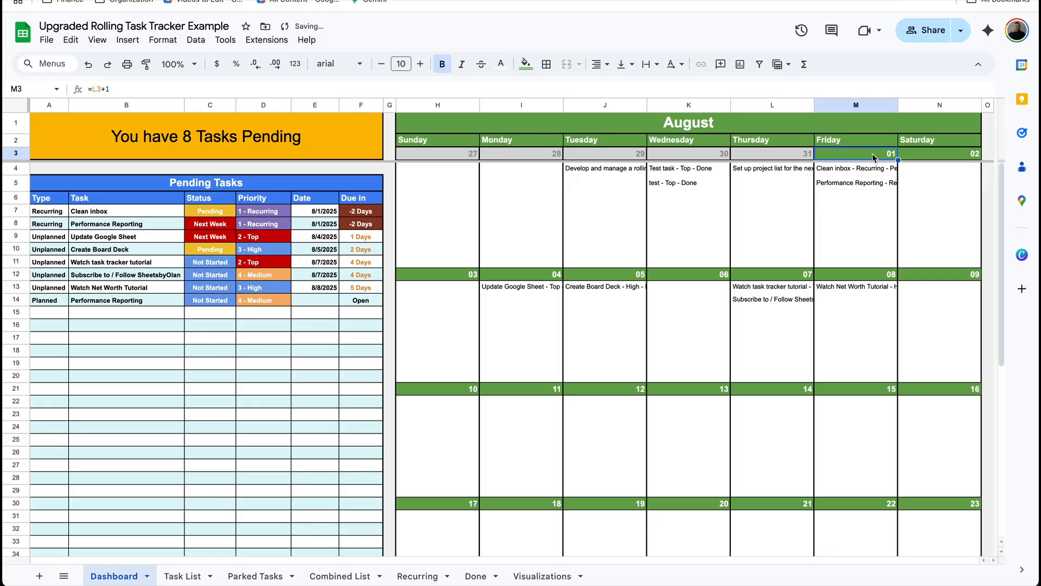
click(780, 158)
Step: Copy the formatting of H3:N3 to the calendar's remaining date rows, from row 12 down to row 48
drag(477, 158, 911, 157)
click(146, 66)
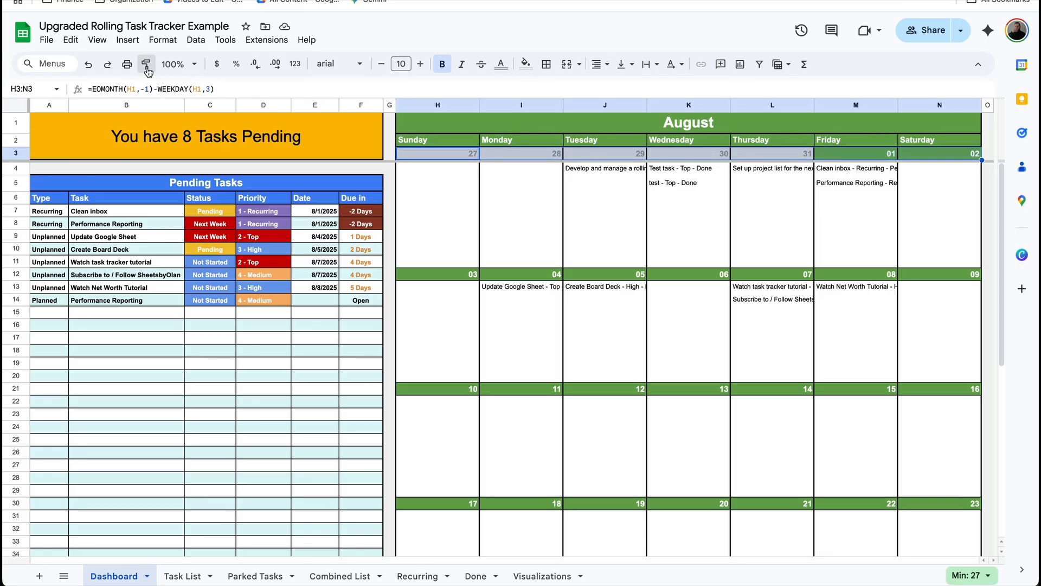
click(418, 276)
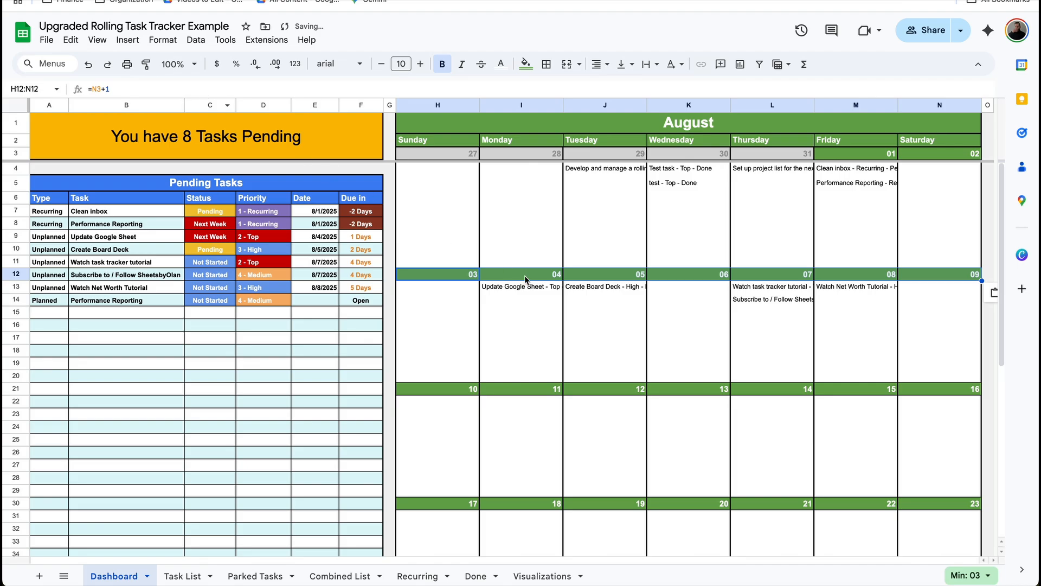
click(147, 64)
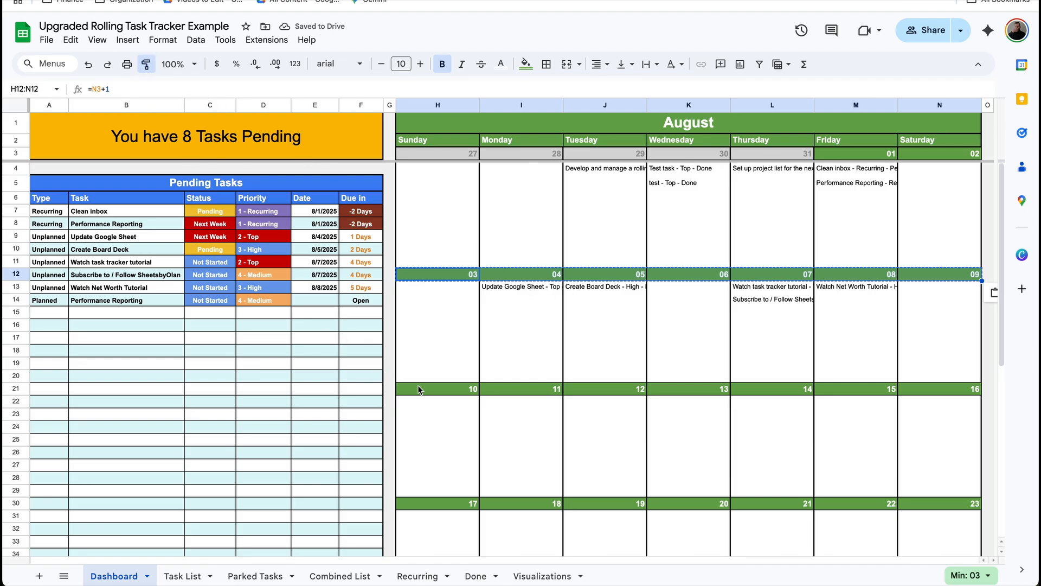
click(456, 389)
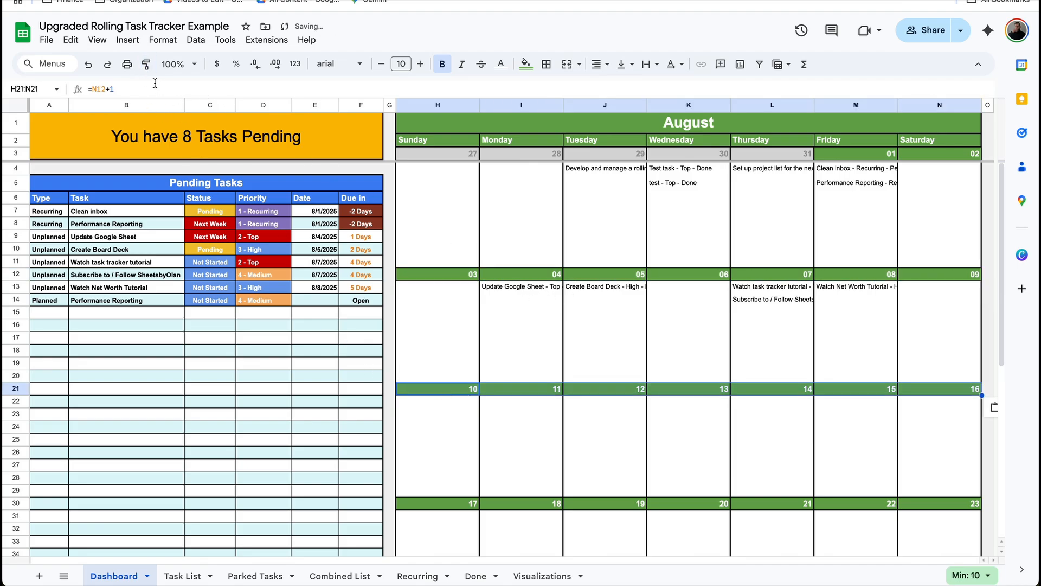
click(146, 65)
scroll(433, 367, down, 5)
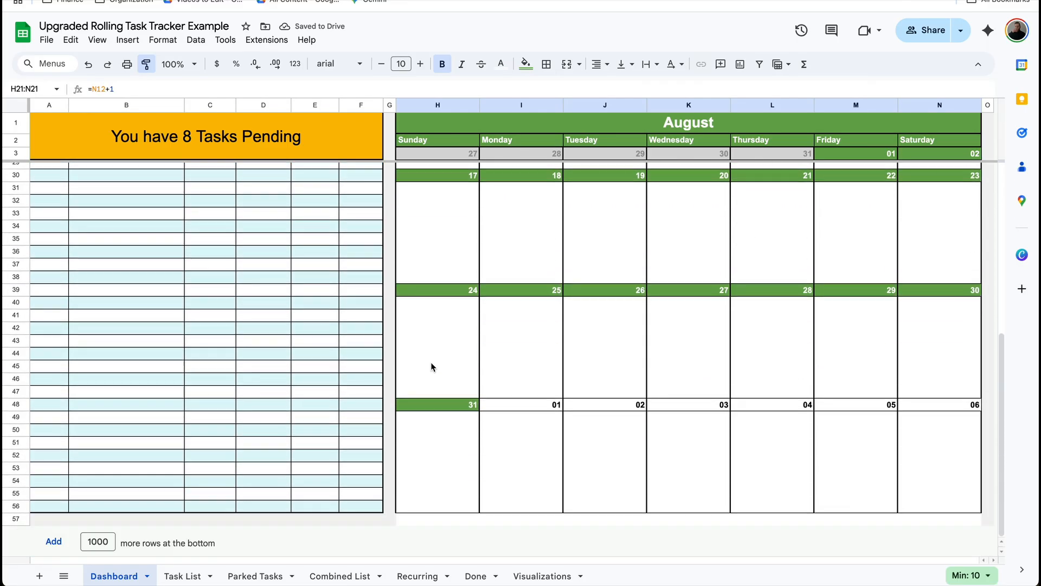
click(444, 327)
click(146, 64)
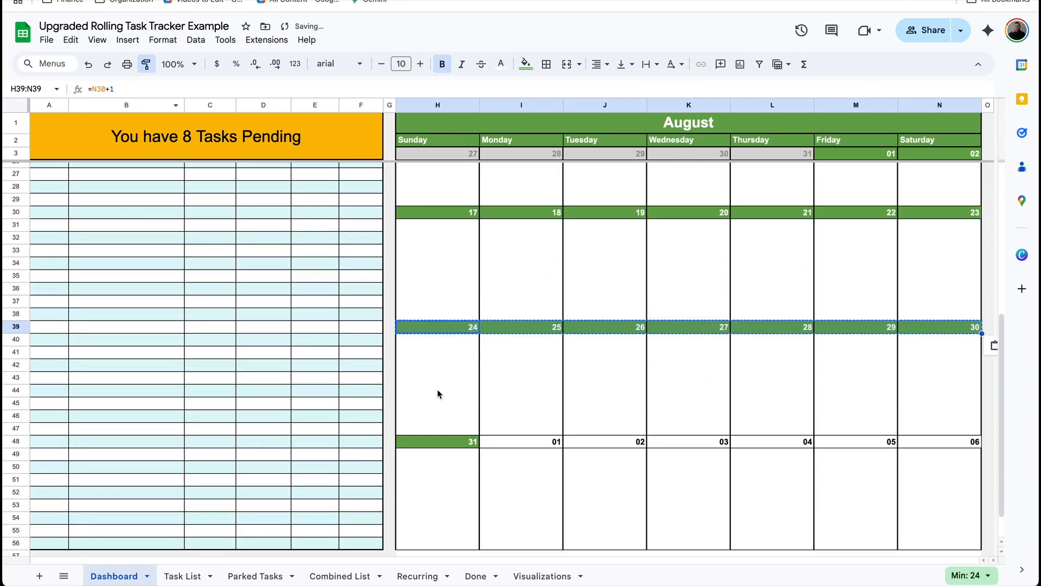
click(444, 442)
click(649, 429)
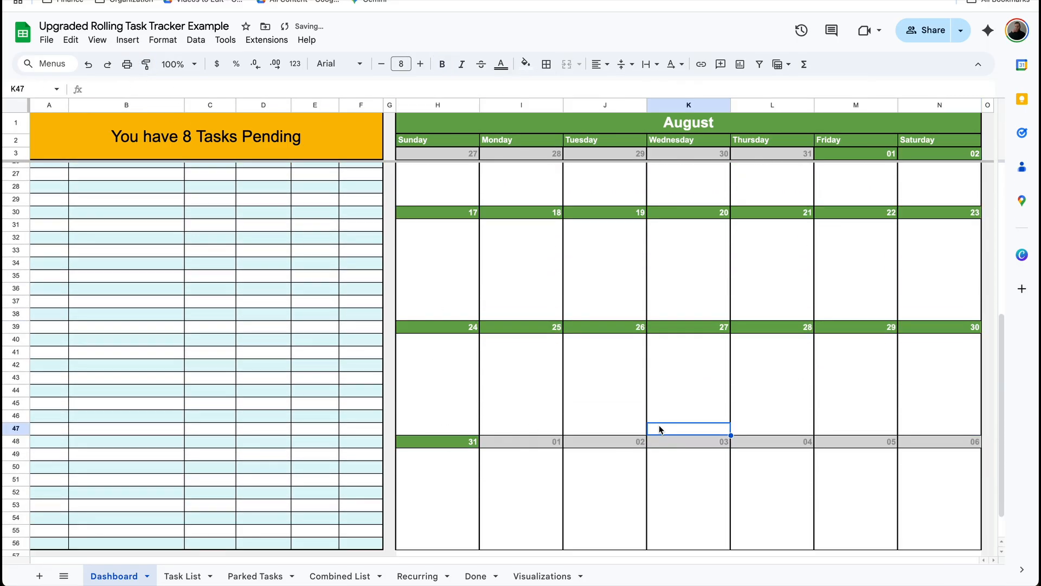
Step: Add a second conditional formatting rule for H1:N57 with the condition Date is today
scroll(660, 428, up, 5)
click(728, 299)
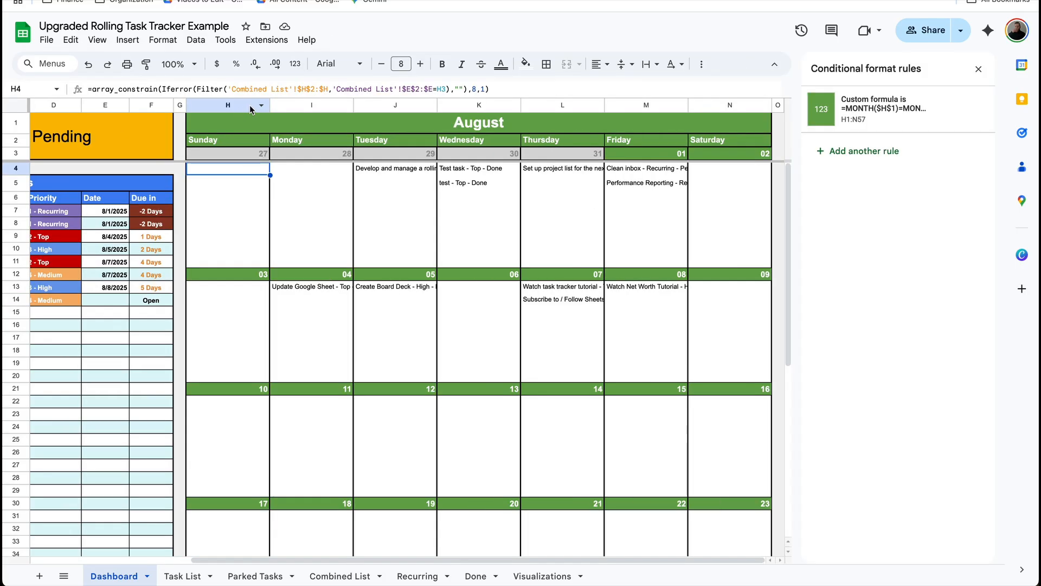
click(863, 117)
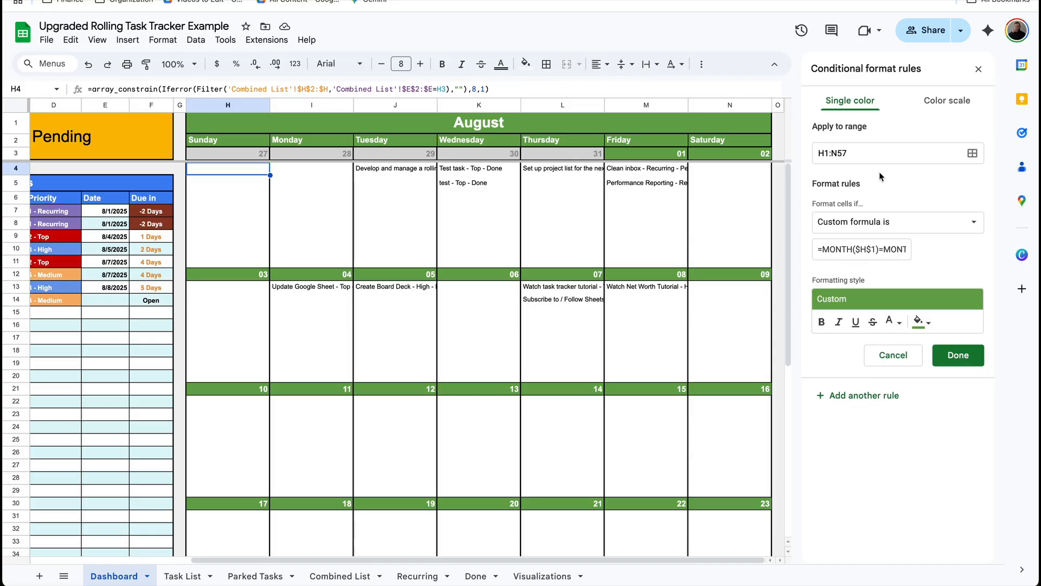
click(878, 222)
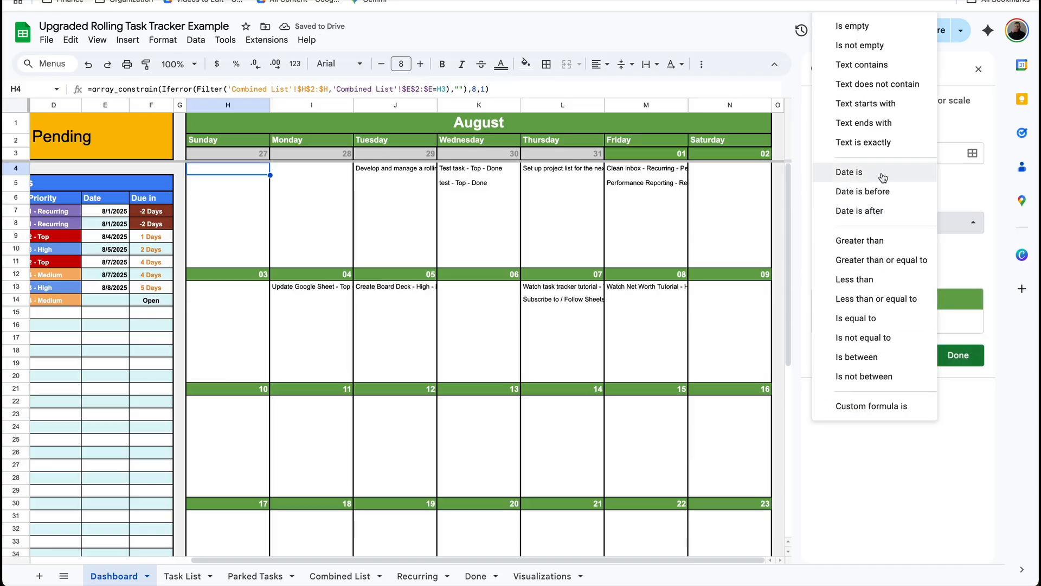
click(864, 173)
Step: Format the today rule with a gold fill and black text, and save it
click(920, 311)
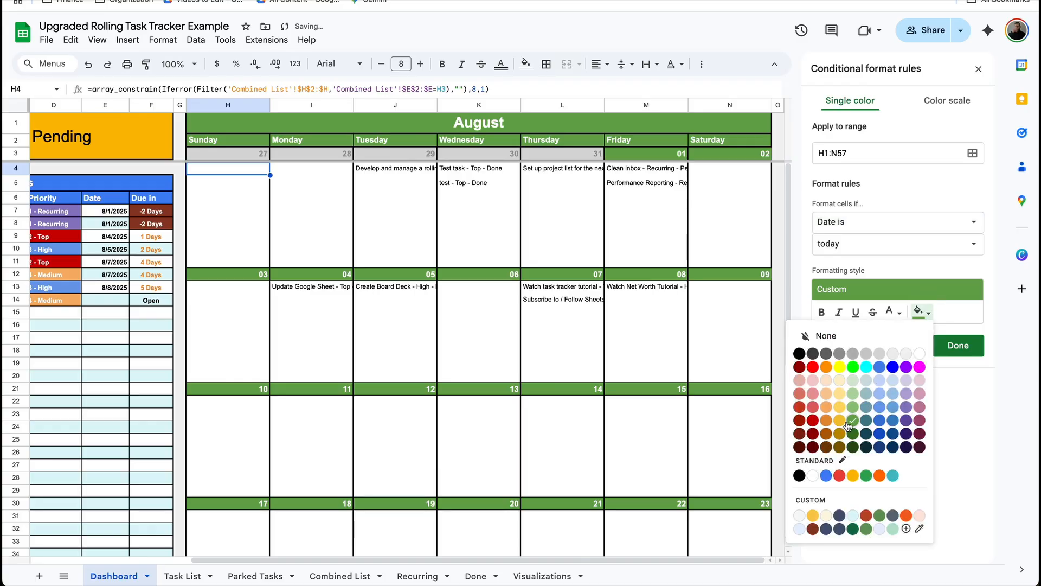
click(844, 425)
click(892, 311)
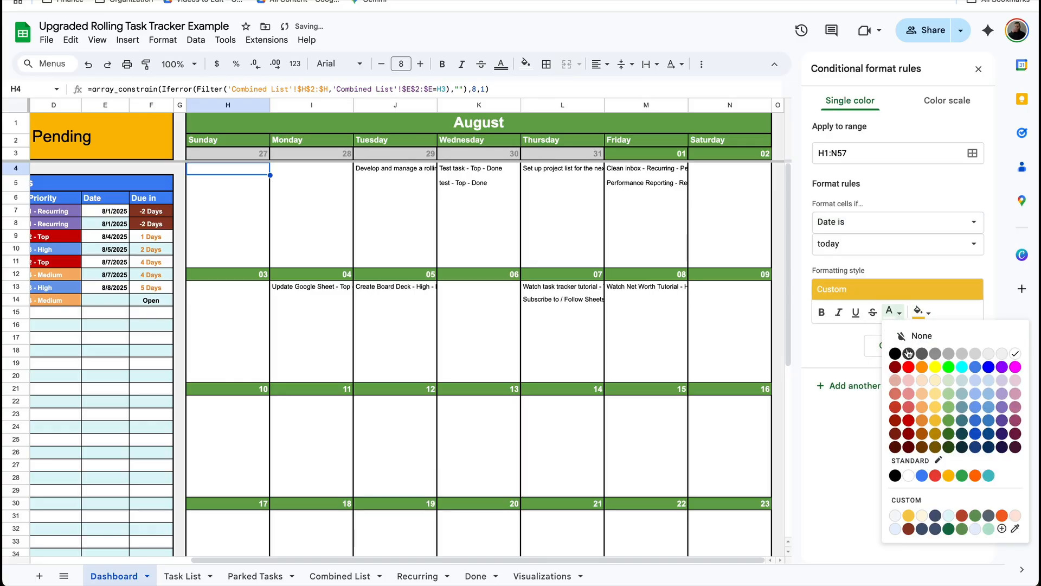
click(886, 355)
click(958, 346)
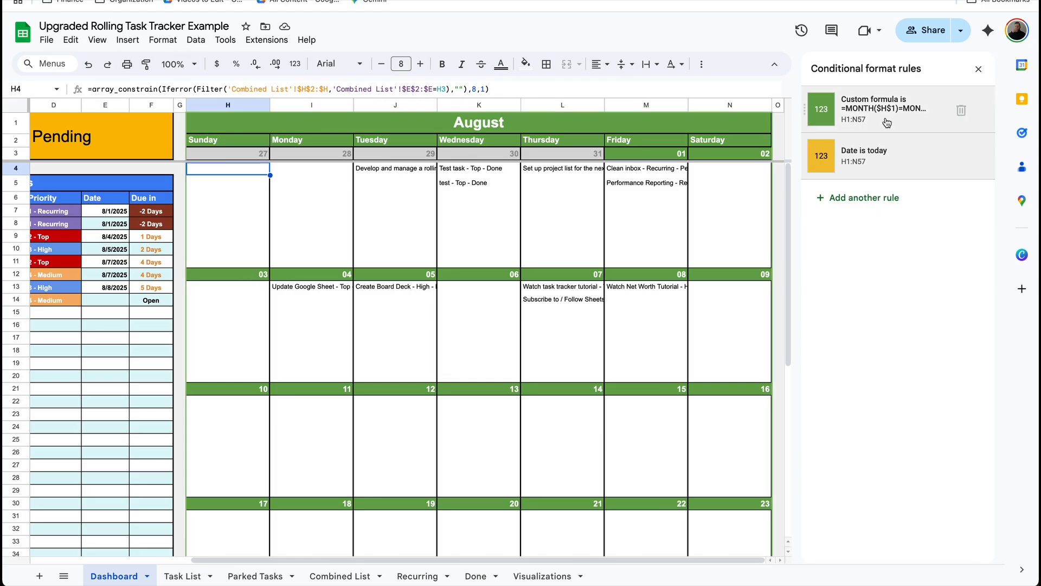
Step: Move the Date is today rule above the custom formula rule and check today's date in H12
drag(804, 157, 812, 121)
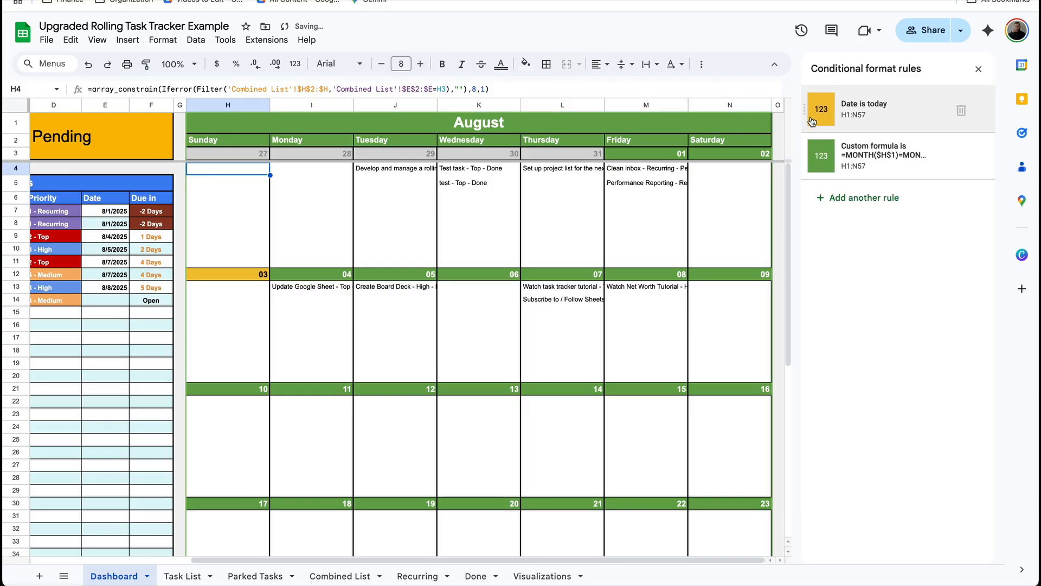
click(255, 273)
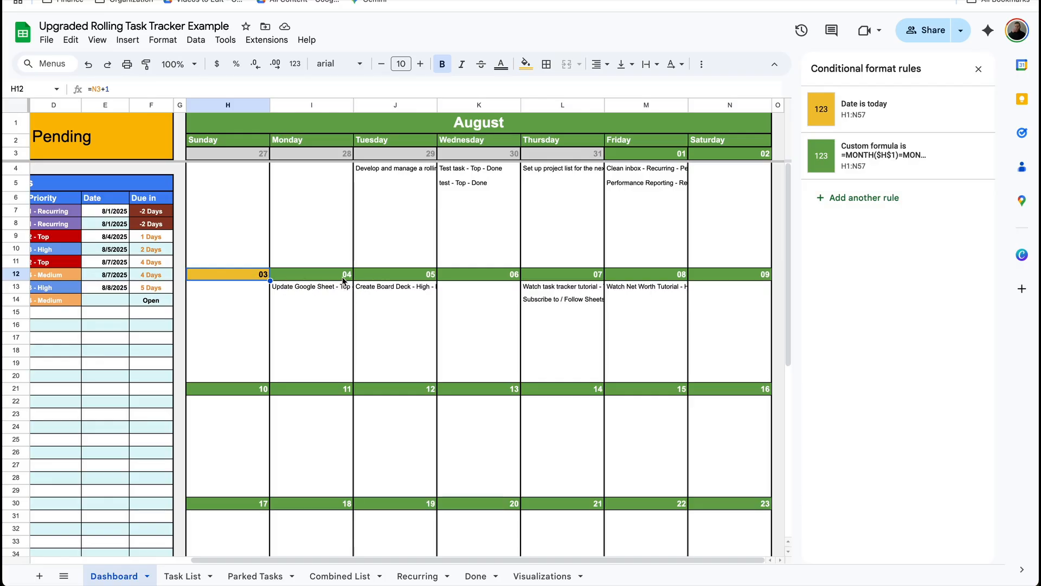
scroll(344, 281, left, 4)
Step: Add a third conditional formatting rule for H1:N57 with the custom formula =WEEKDAY(H1,2)>=6
click(916, 156)
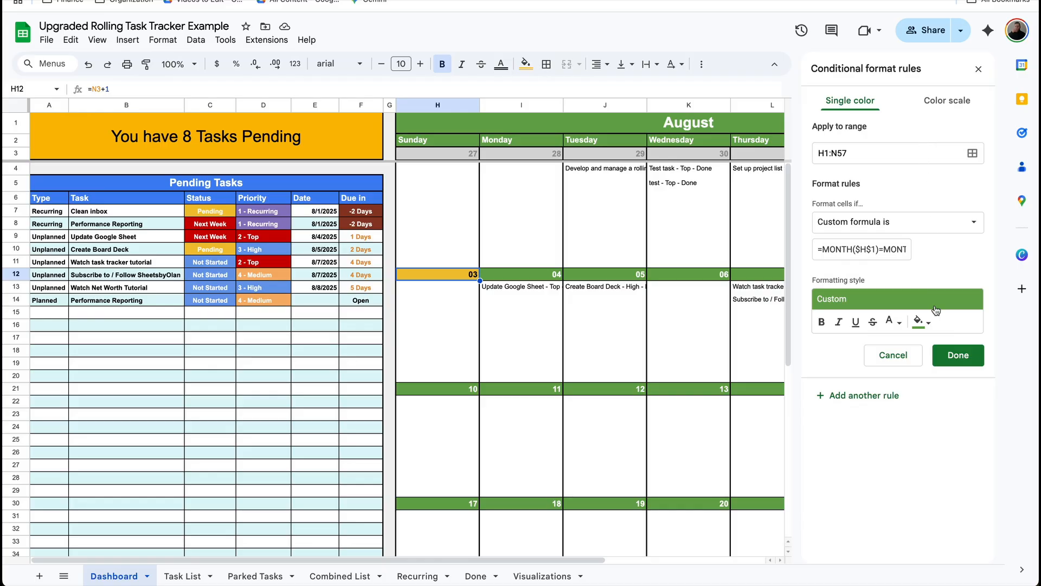
click(864, 395)
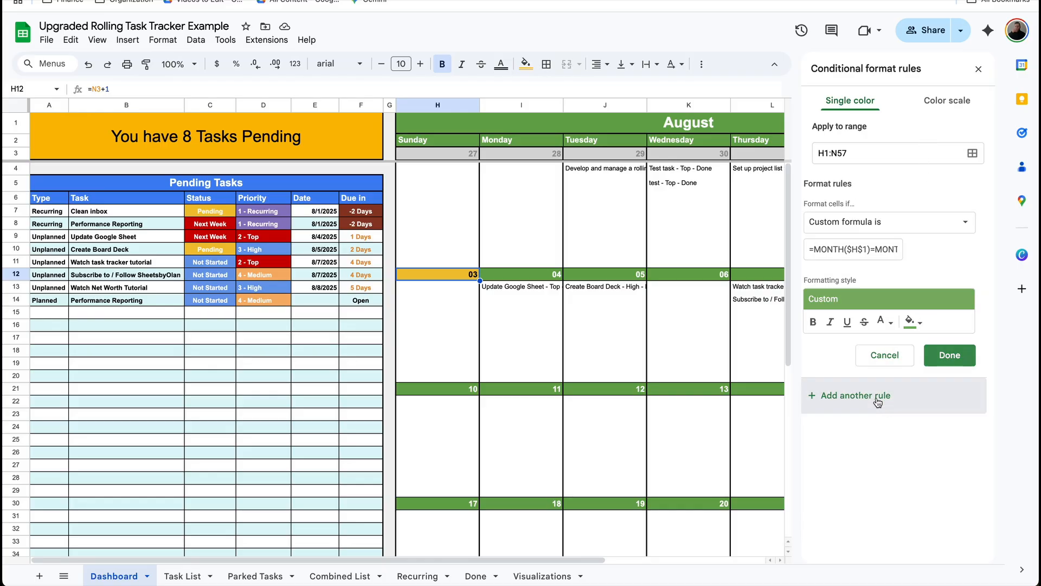
key(ctrl+a)
key(BackSpace)
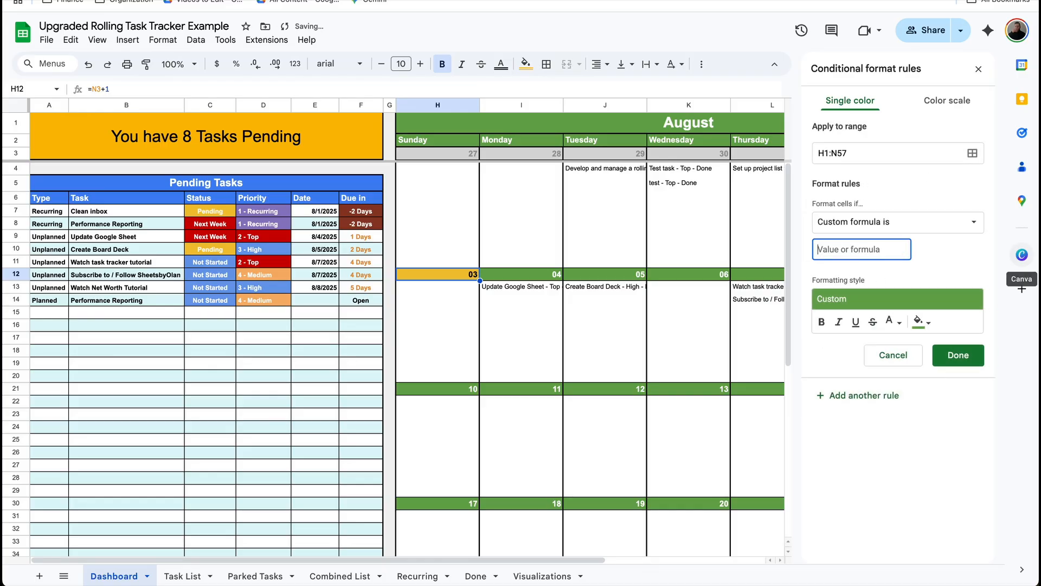
text(=WEEKDAY(H1,2)>6)
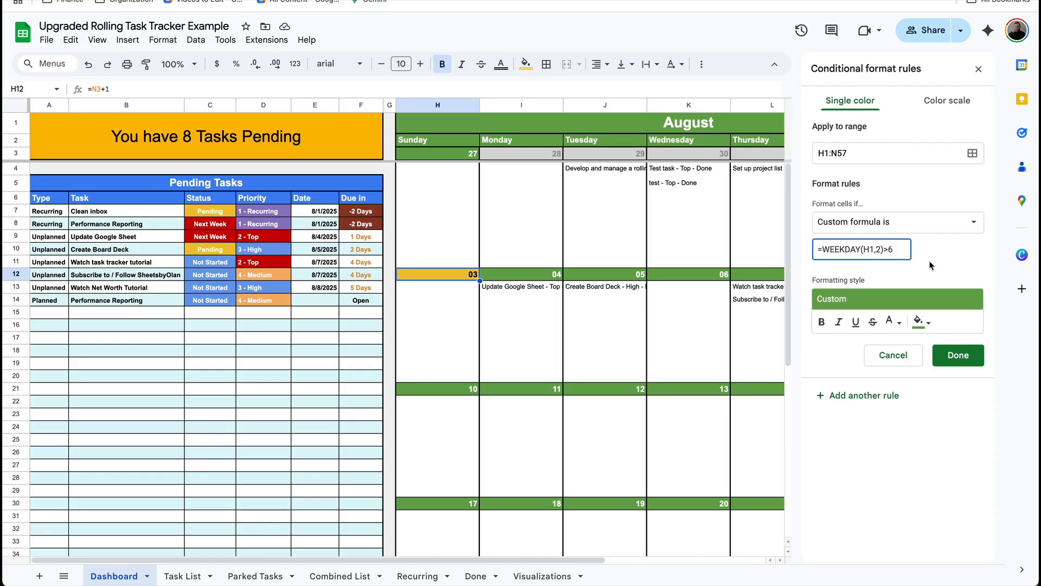
text(=)
click(969, 250)
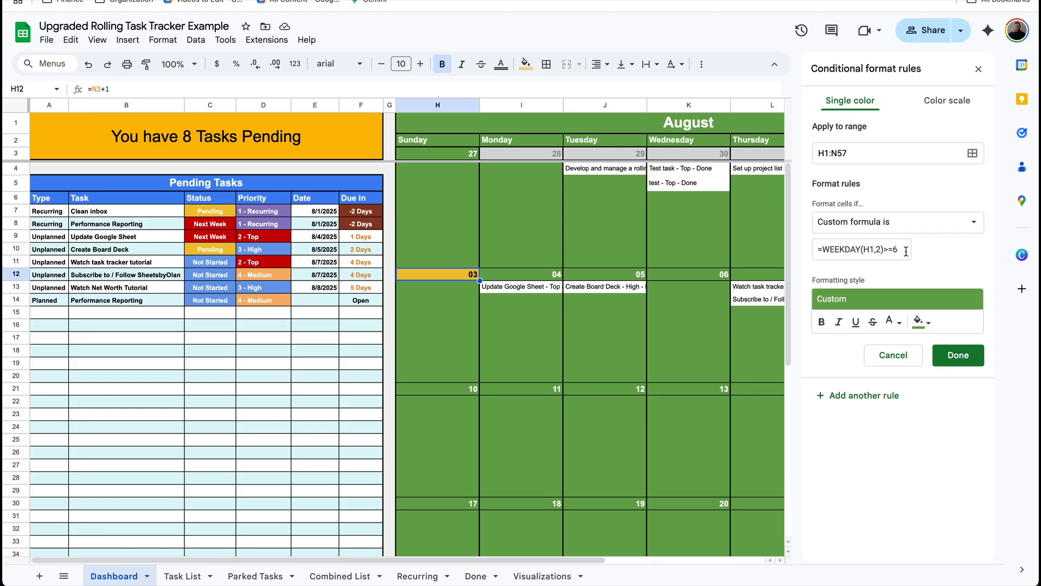
Step: Give the weekend rule a light red fill and save it
click(920, 322)
click(812, 417)
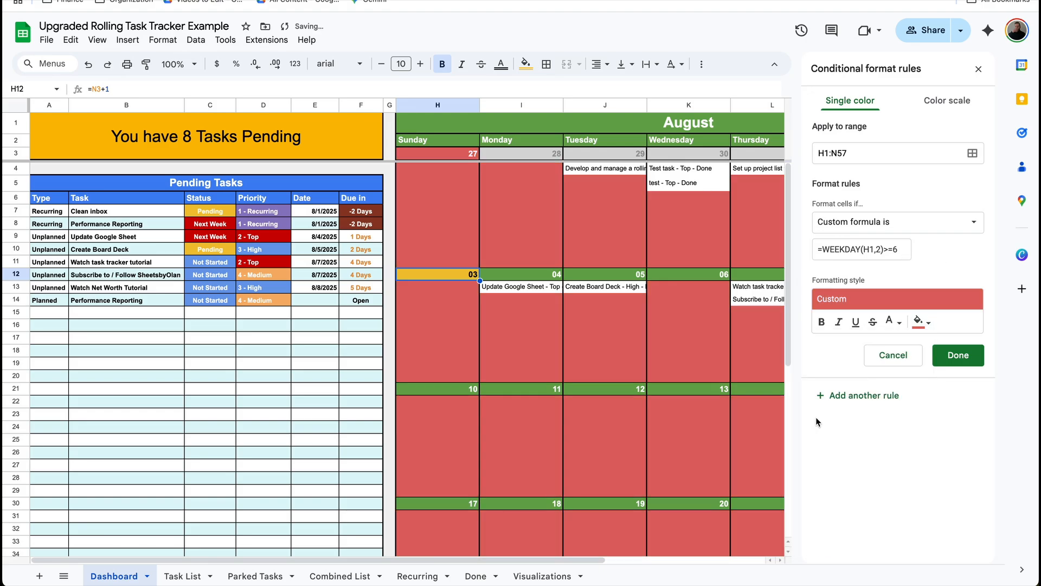
click(958, 354)
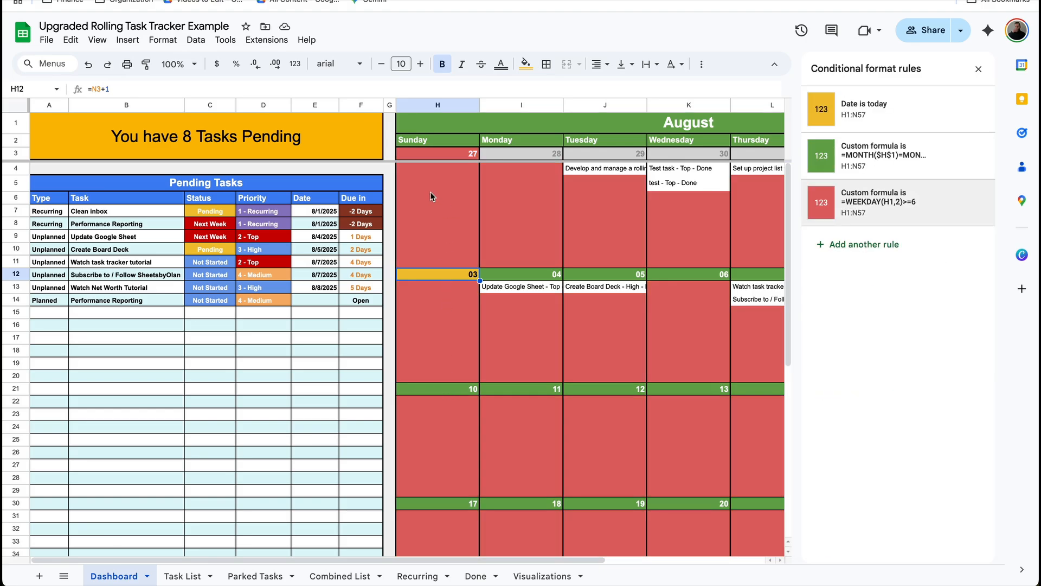
Step: Move the WEEKDAY rule above the MONTH rule and check the calendar's weekend columns
click(442, 157)
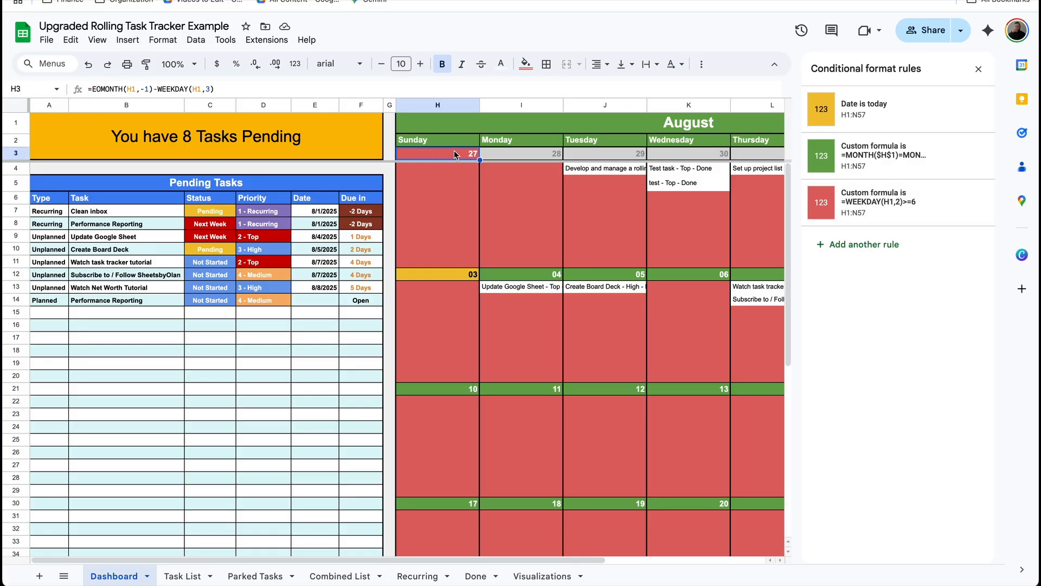
drag(803, 202, 799, 160)
scroll(715, 333, right, 5)
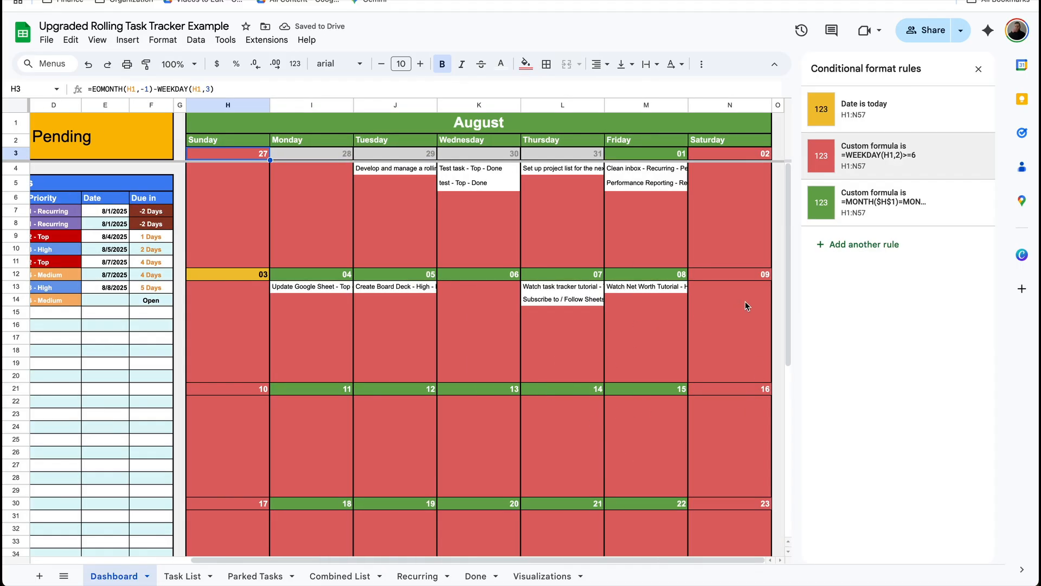
Step: Add an Is empty rule with no fill for H1:N57 and move it above all the other rules
click(867, 396)
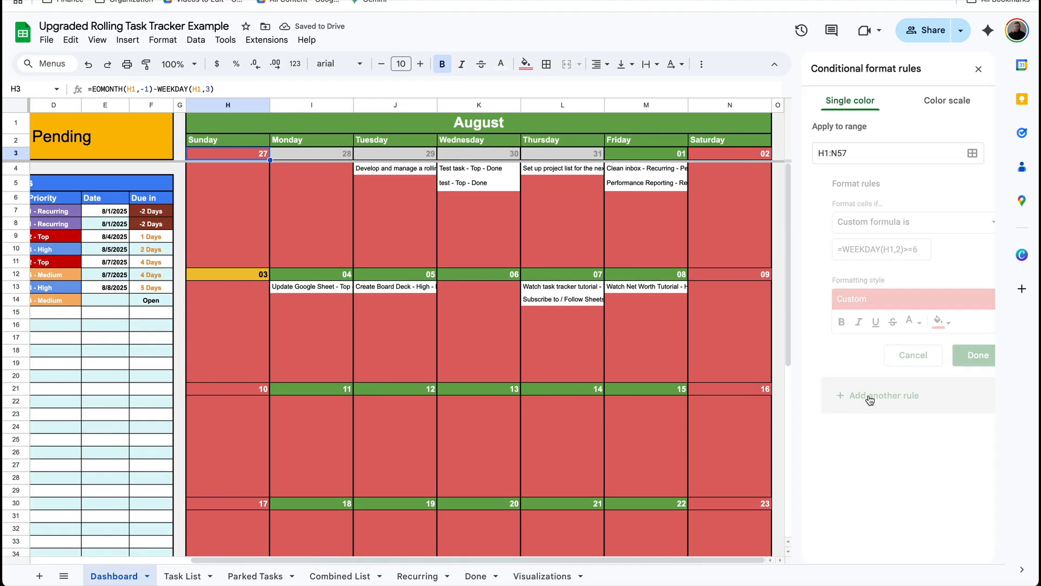
click(872, 223)
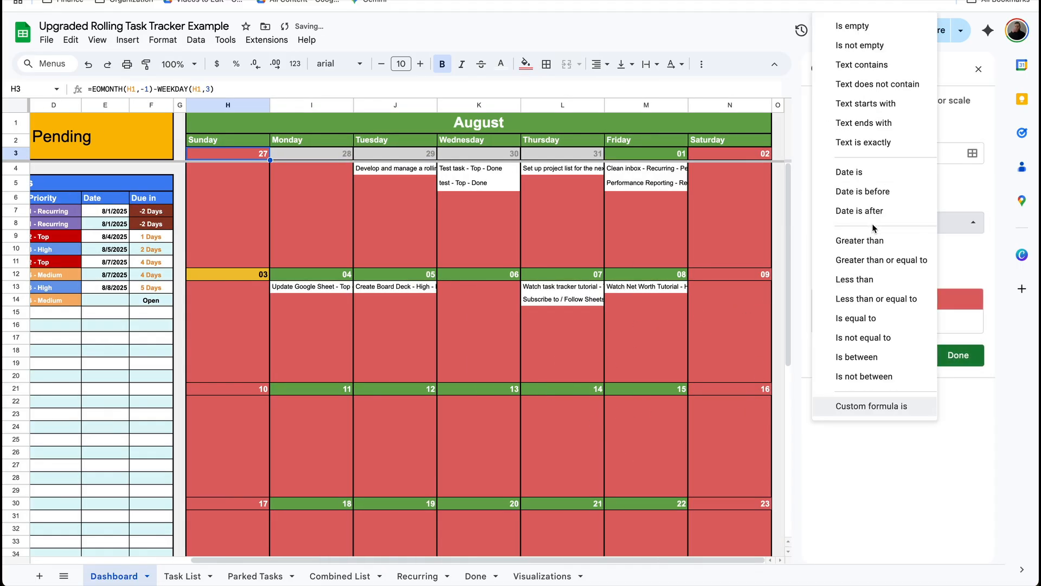
click(890, 36)
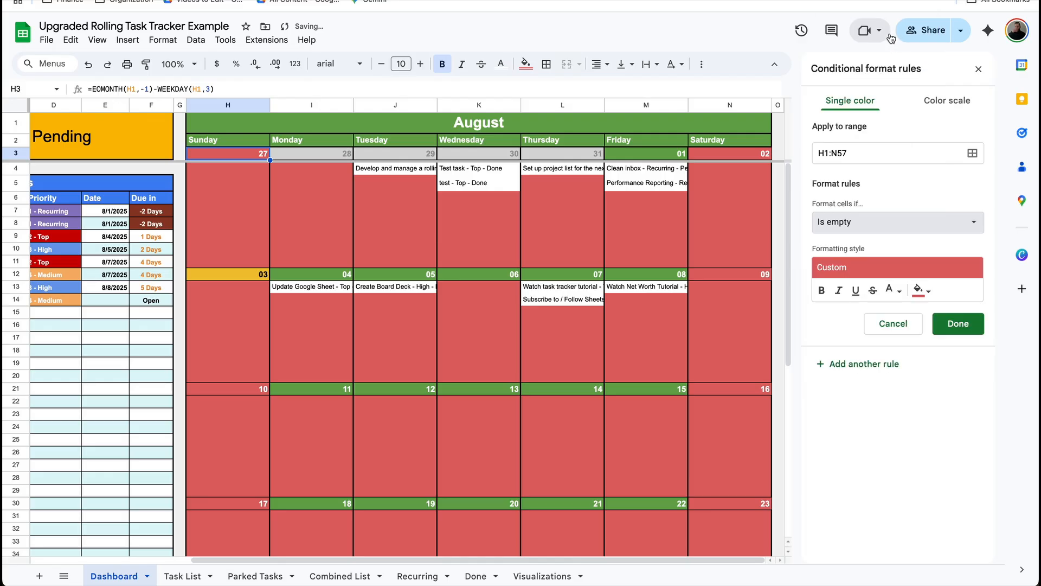
click(950, 324)
drag(805, 247, 825, 114)
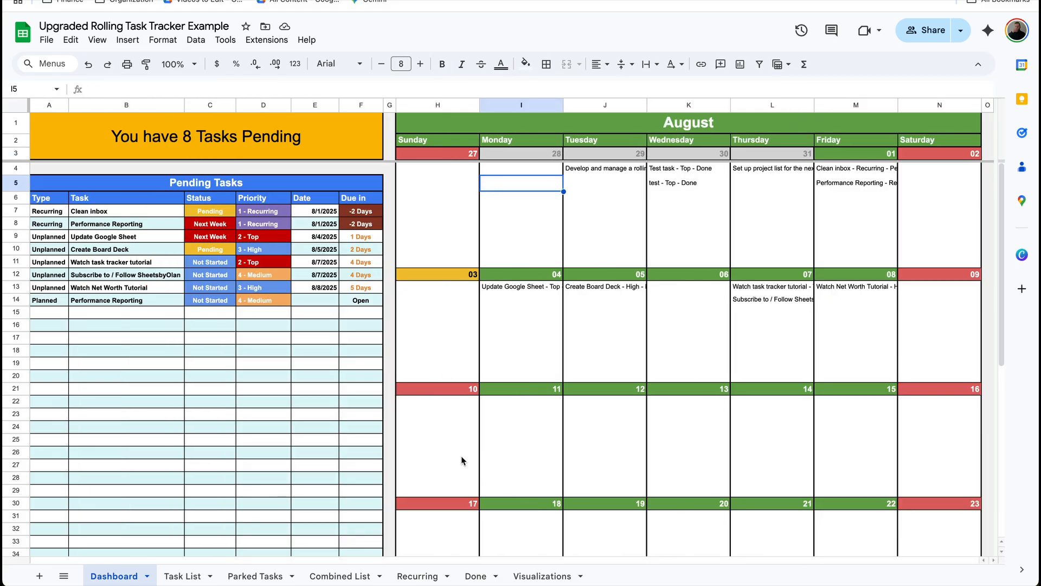
Step: Review the highlighted dates across the August calendar, and set the month date in H1 to October 1, 2025
click(453, 277)
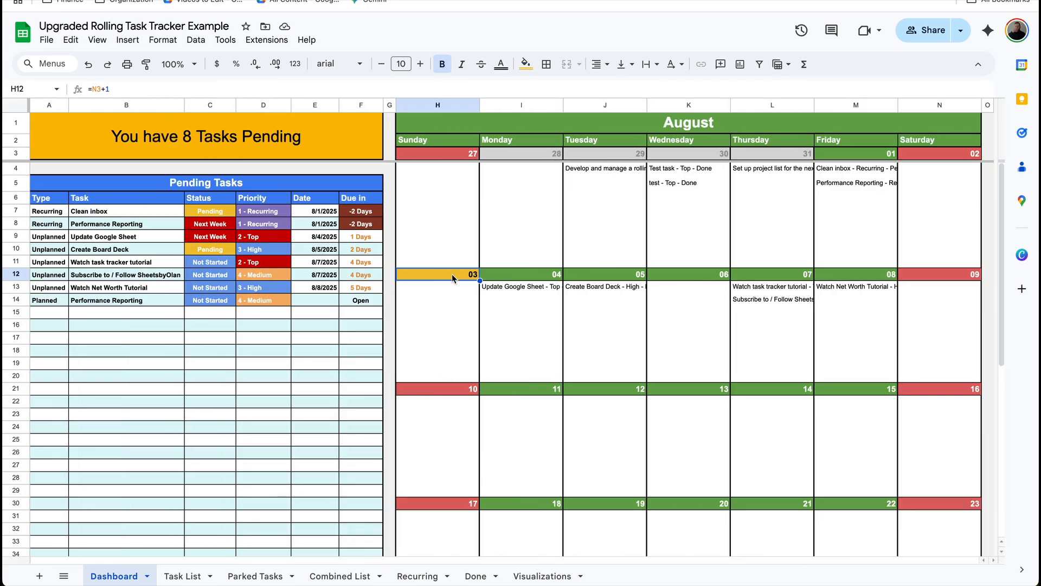
click(667, 279)
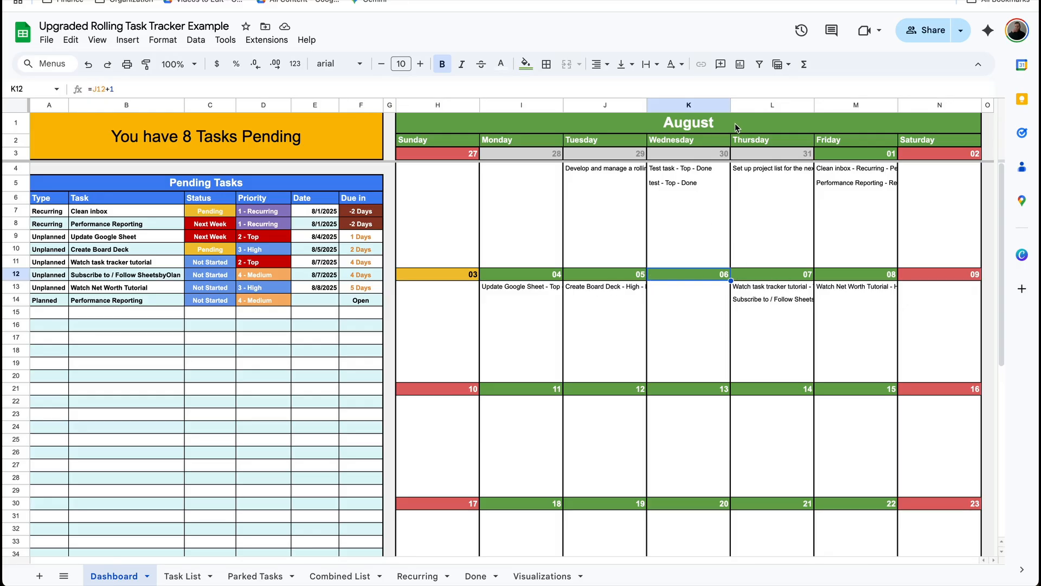
scroll(772, 158, down, 10)
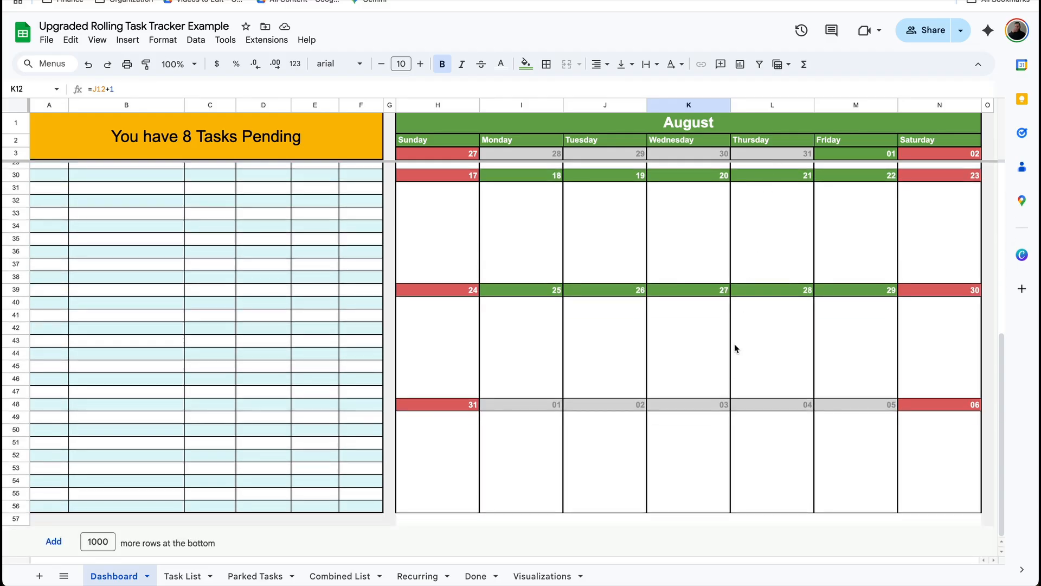
scroll(726, 121, up, 10)
double_click(723, 116)
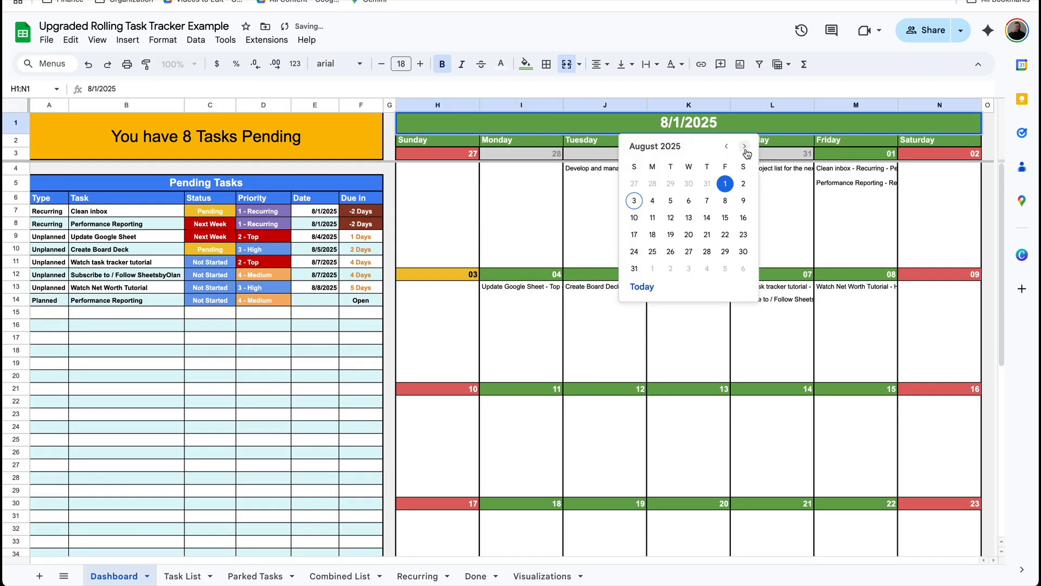
click(744, 146)
click(744, 146)
click(688, 184)
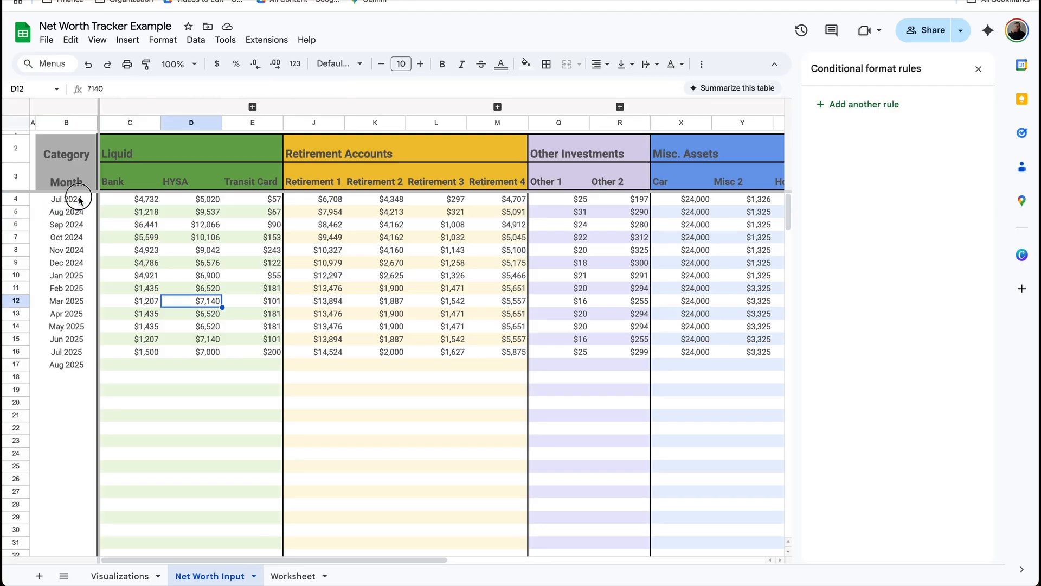
Step: In the Net Worth Input sheet, start a conditional formatting rule for the Month column with the range B4:B
drag(76, 198, 72, 300)
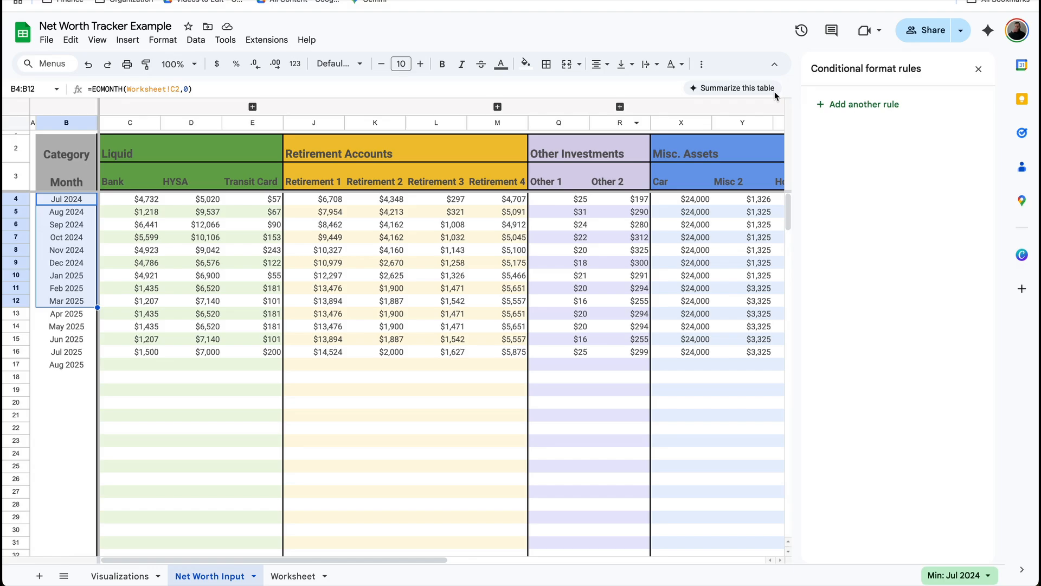
click(895, 112)
click(860, 155)
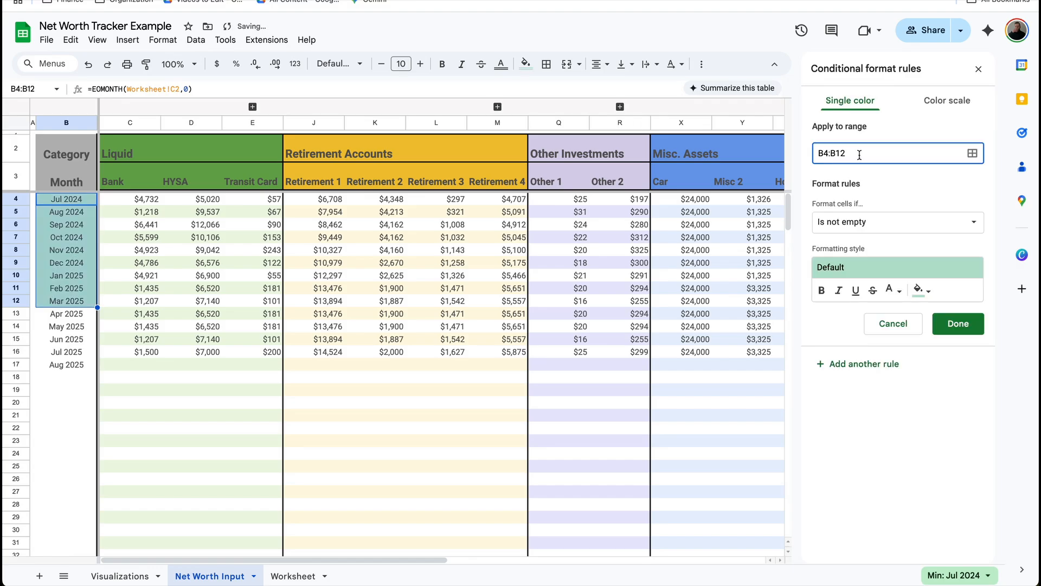
key(BackSpace)
key(BackSpace)
Step: Set the rule's condition to the custom formula =ISEVEN(YEAR(B4)) and give it a tan fill
click(921, 226)
scroll(886, 281, down, 1)
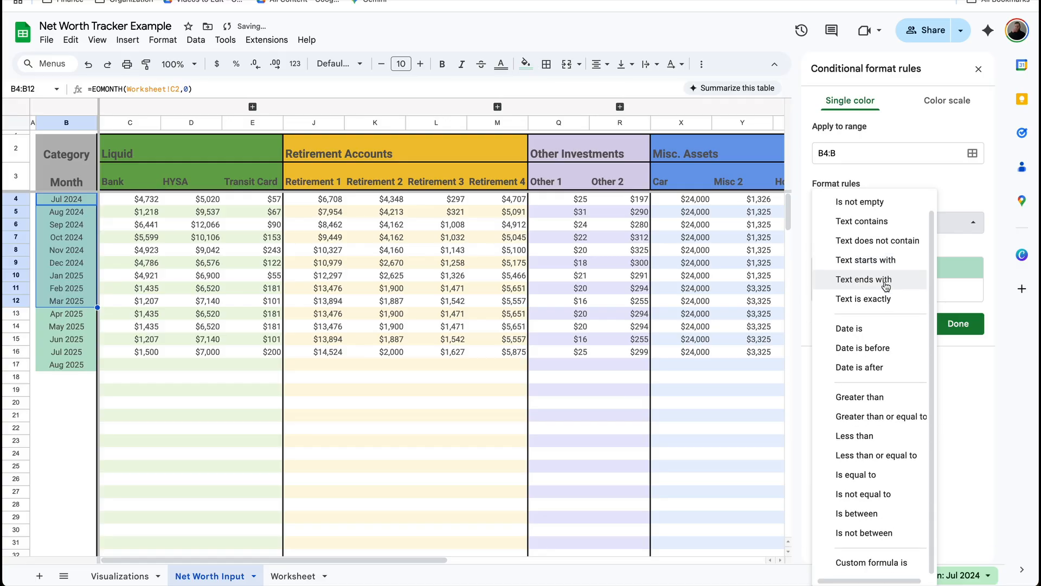
click(868, 562)
click(863, 249)
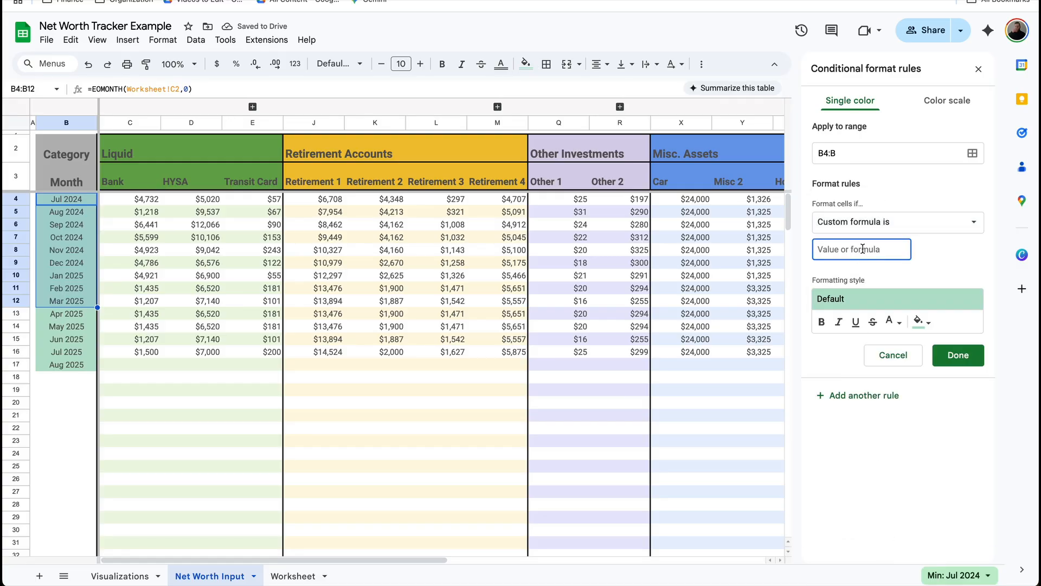
text(=ISEVEN)
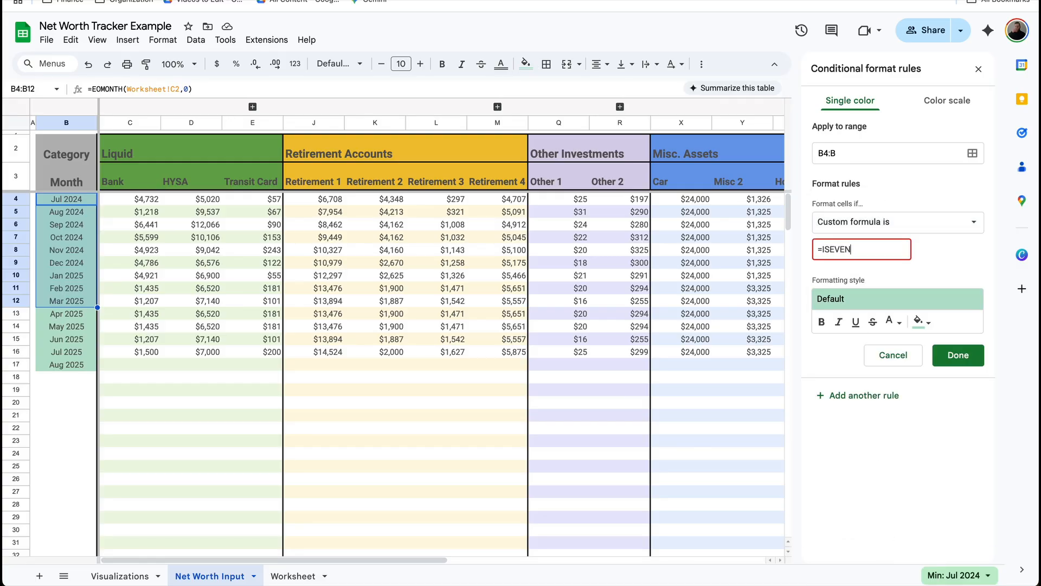
text((YEAR(B4)
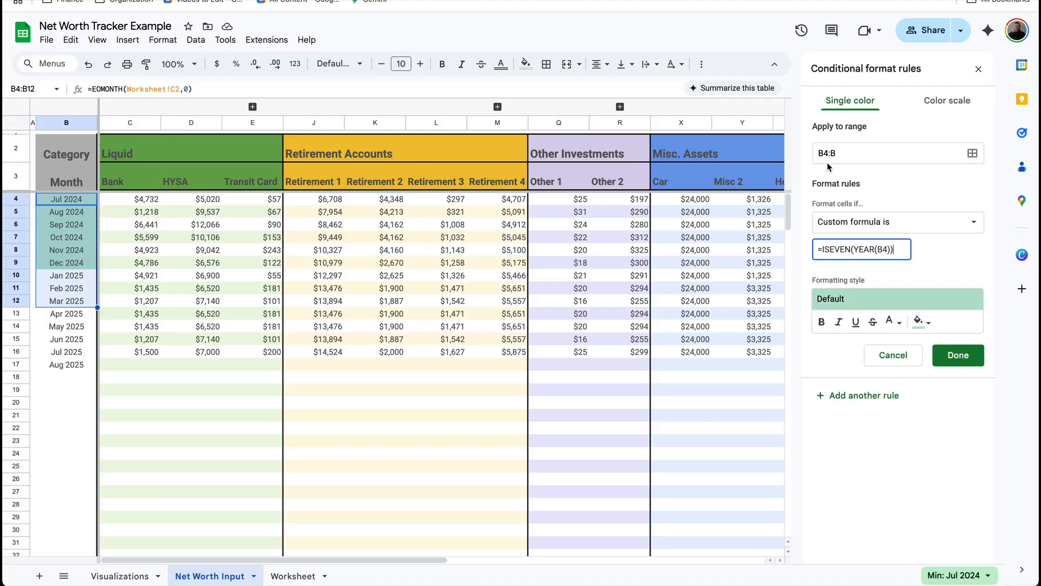
click(920, 321)
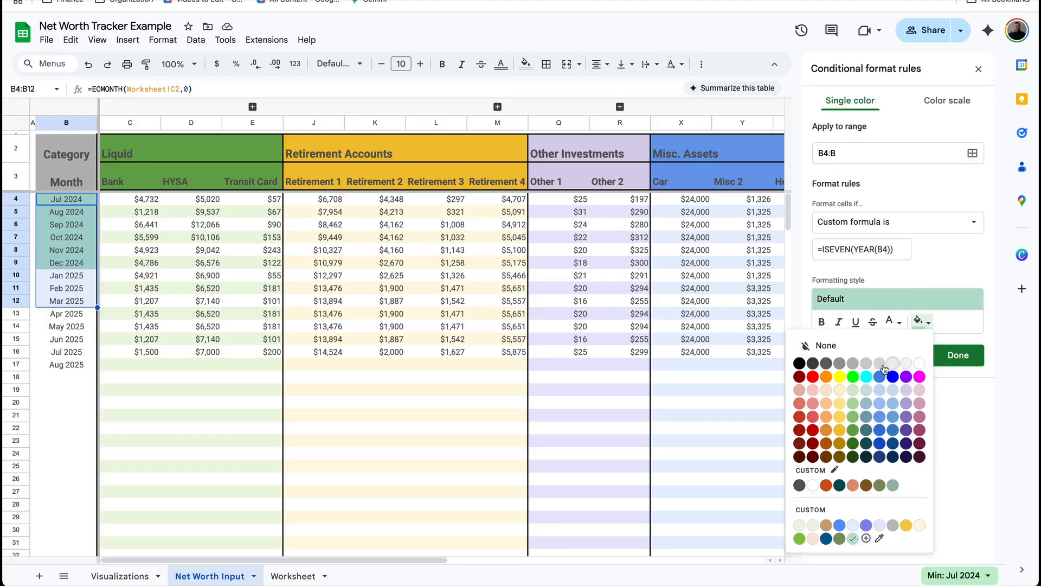
click(826, 524)
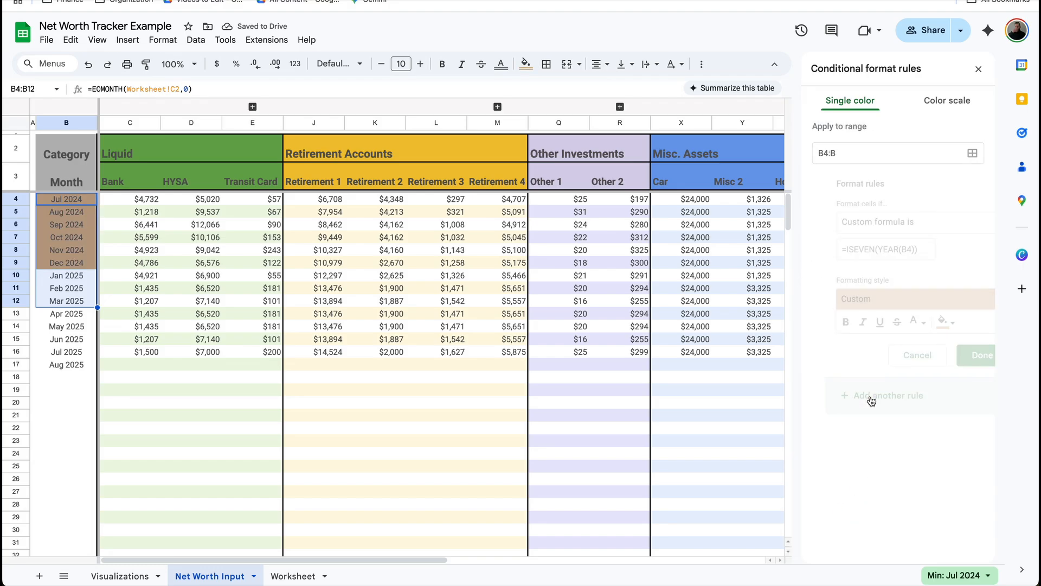
Step: Add a second Month column rule with the custom formula =ISODD(YEAR(B4)) and a light green fill
click(850, 248)
key(BackSpace)
key(BackSpace)
key(BackSpace)
key(BackSpace)
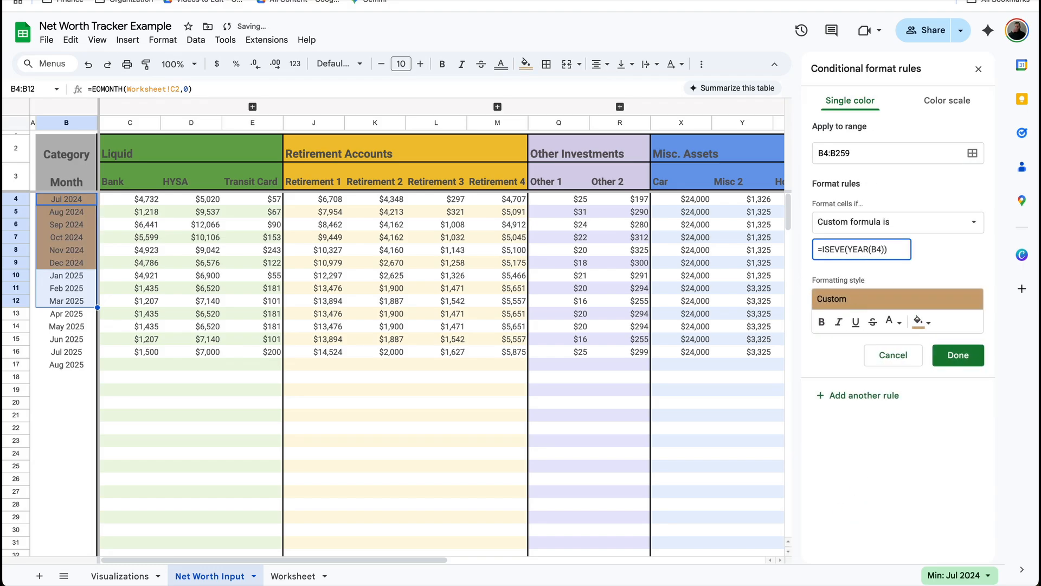
text(ODD)
click(922, 322)
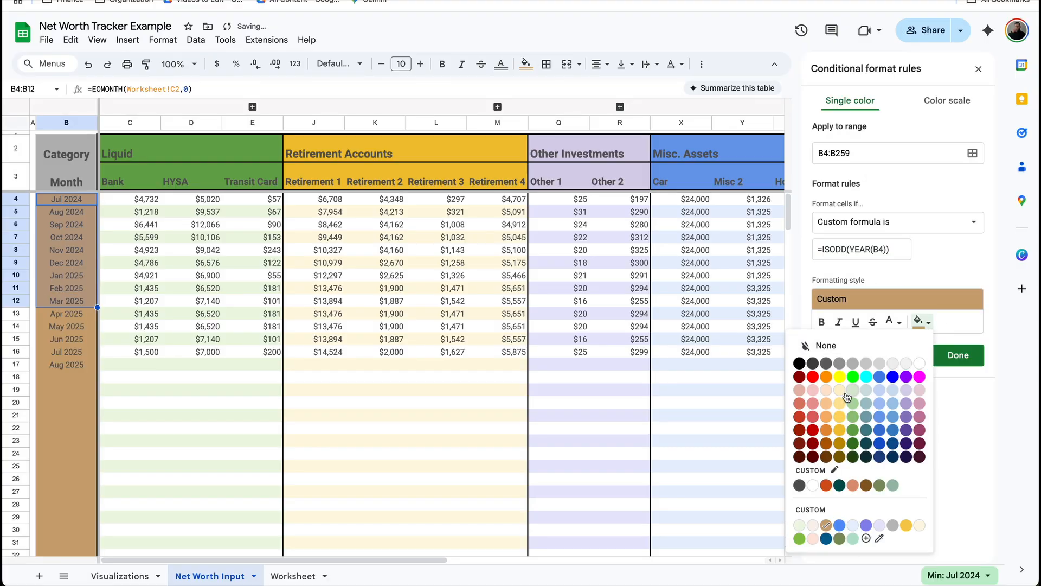
click(855, 417)
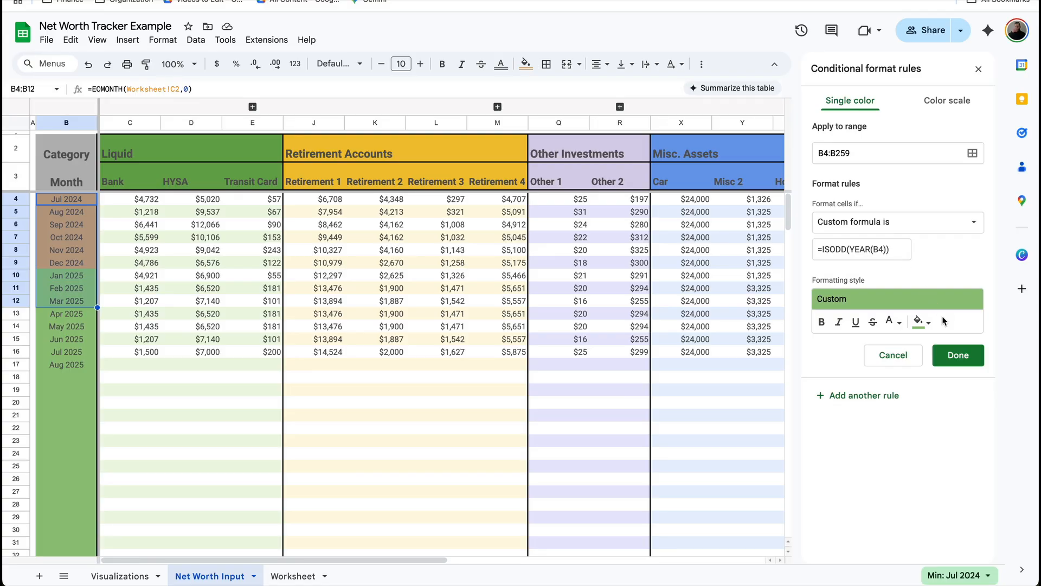
Step: Add an Is empty rule with no fill for B4:B259, and move it to the top of the rule list
click(884, 400)
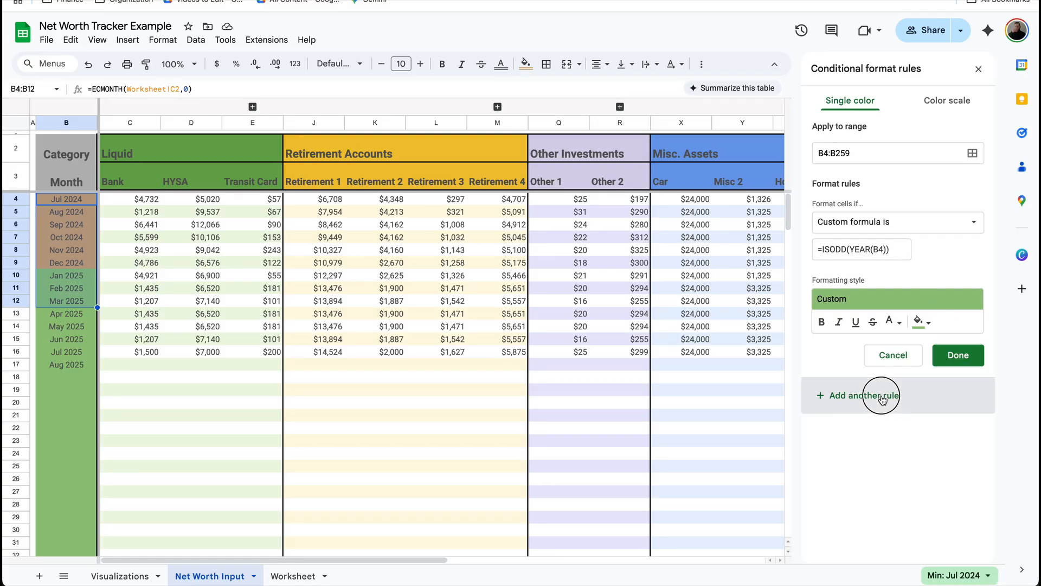
click(873, 228)
click(858, 28)
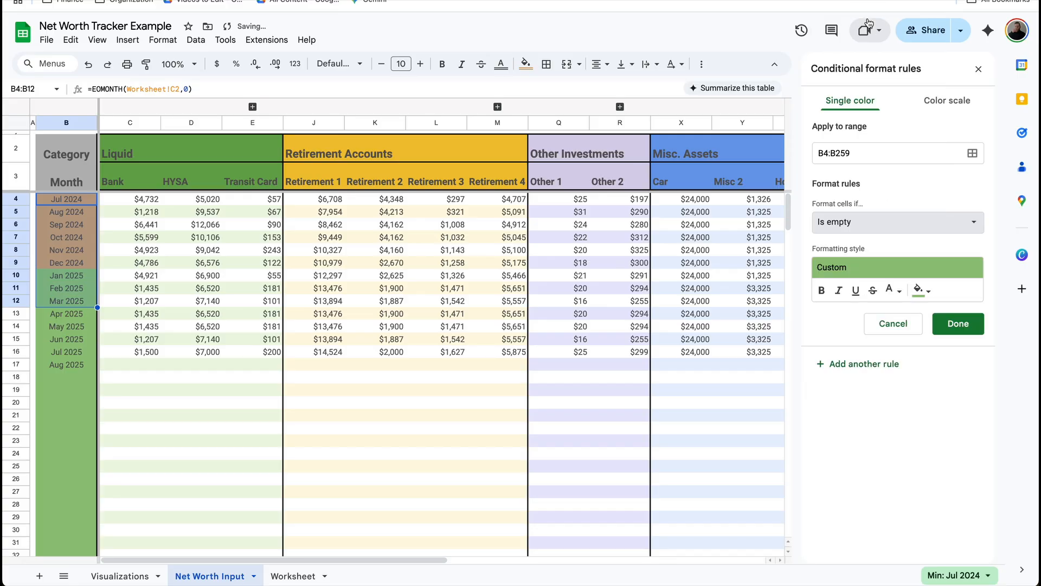
click(922, 290)
click(883, 311)
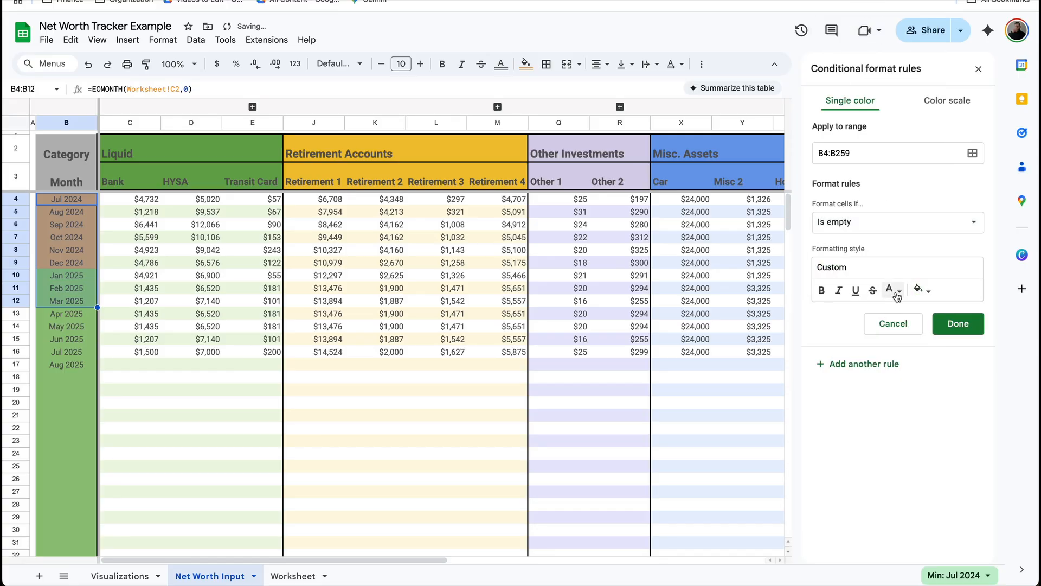
click(892, 290)
click(903, 317)
click(957, 325)
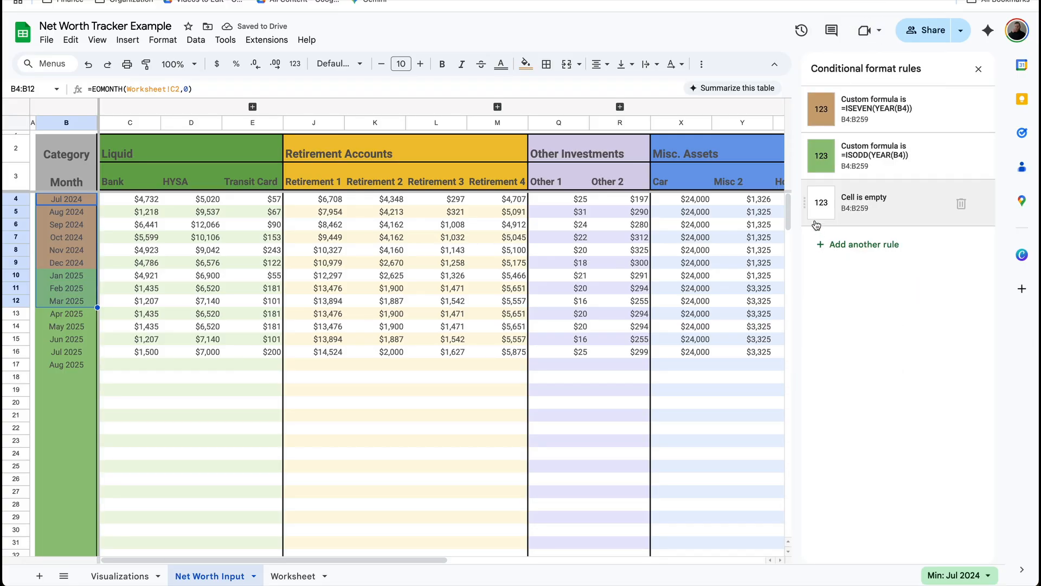
drag(804, 202, 822, 108)
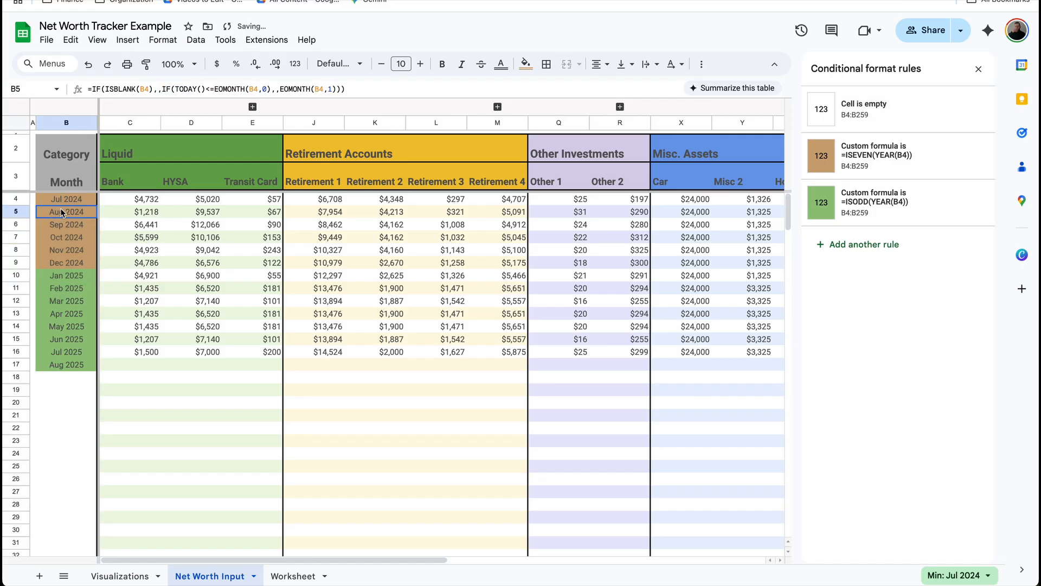
click(79, 200)
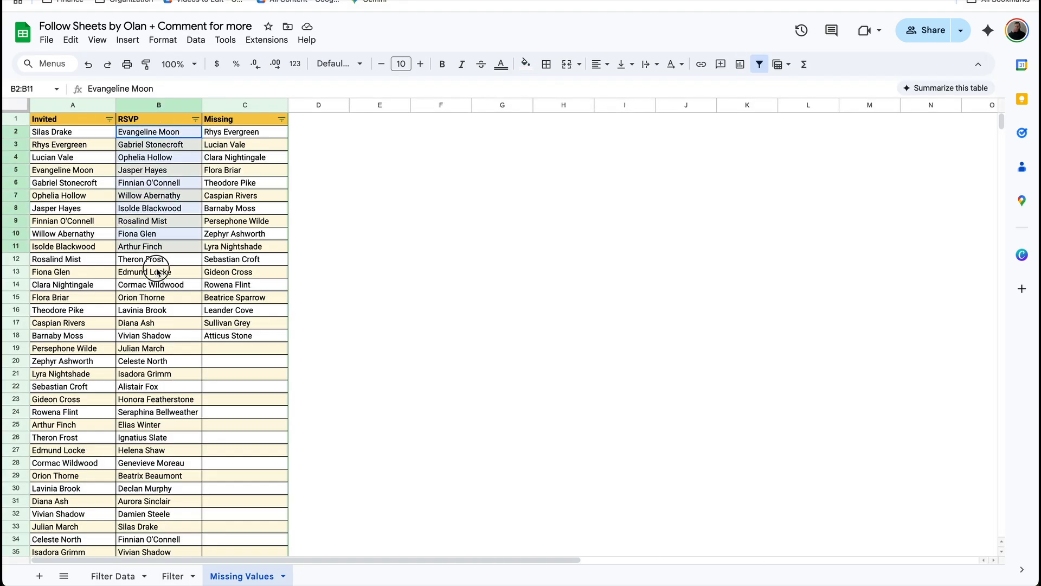
Step: In the Missing Values sheet, start a conditional formatting rule for the entire RSVP column
drag(152, 262, 176, 139)
click(174, 139)
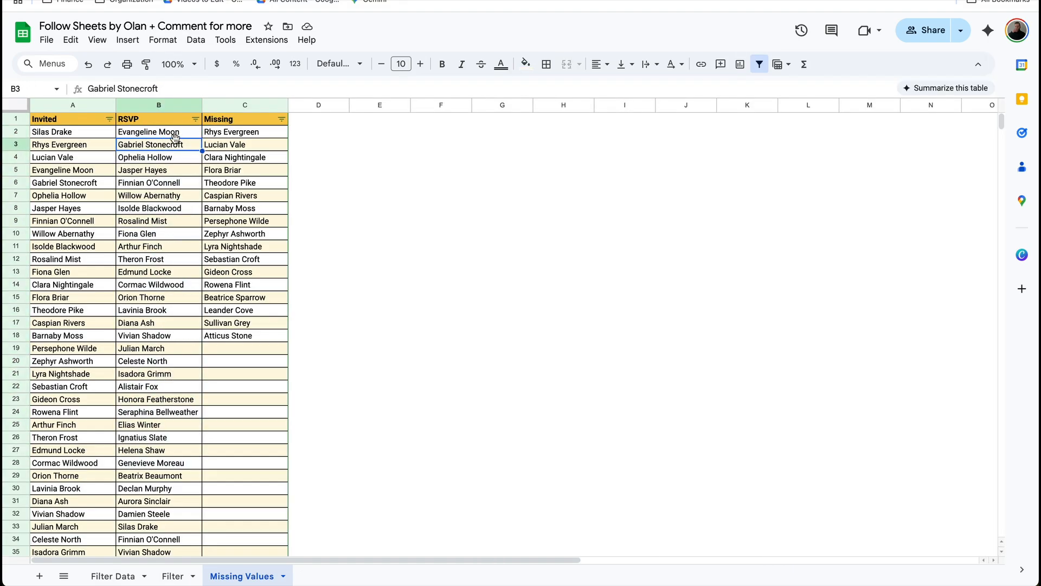
click(161, 137)
click(161, 105)
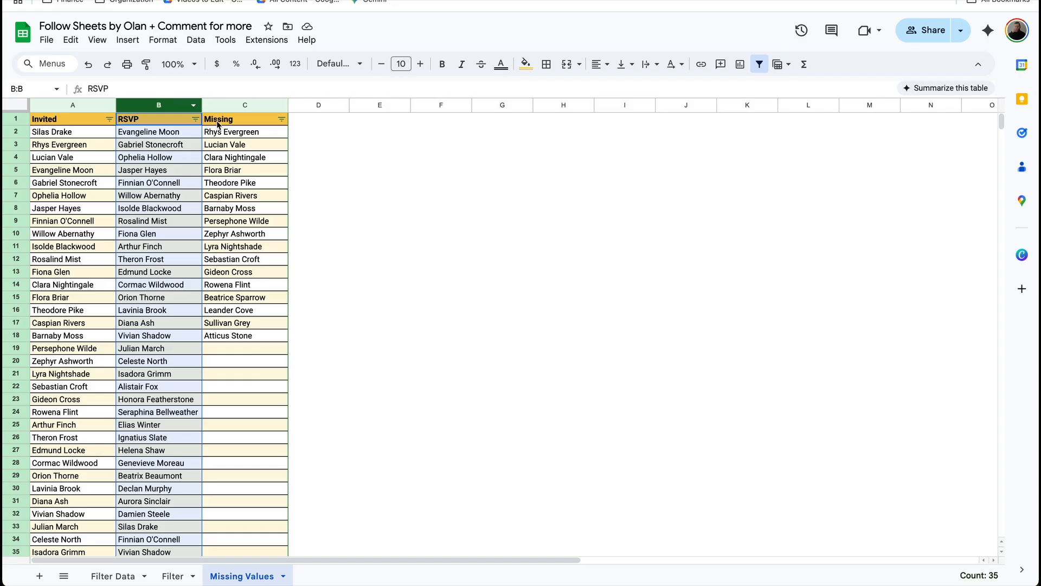
click(156, 41)
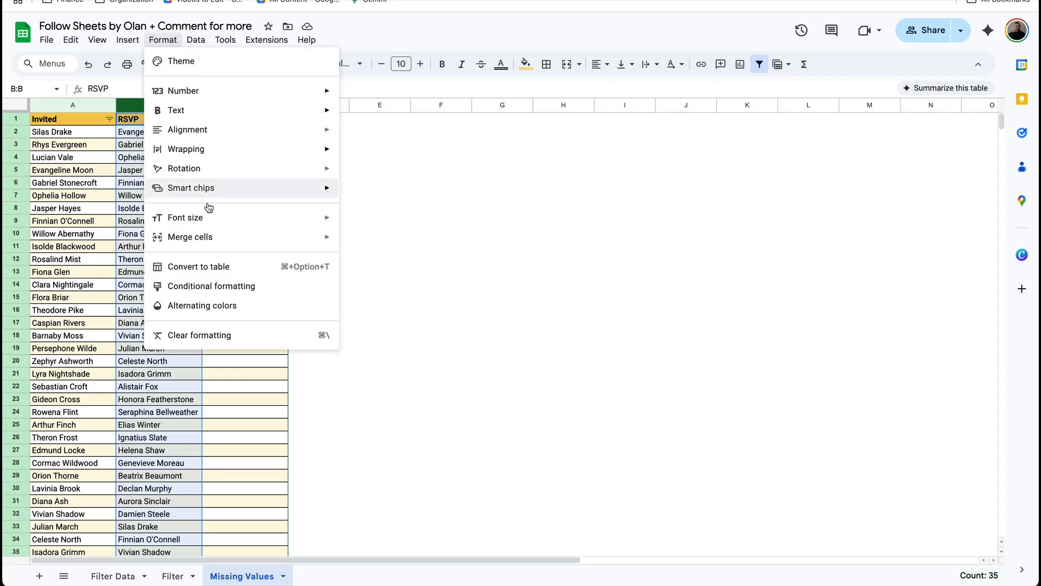
click(222, 283)
Step: Set the RSVP rule to the custom formula =COUNTIF(B:B,B1)>1 with an orange fill, and save it
click(895, 222)
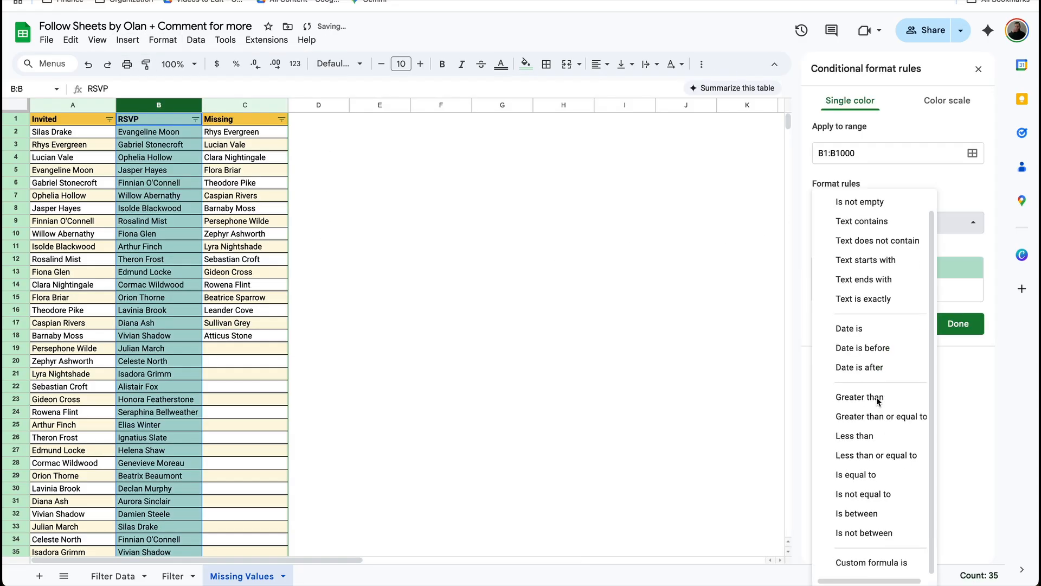
click(887, 561)
text(=COUN)
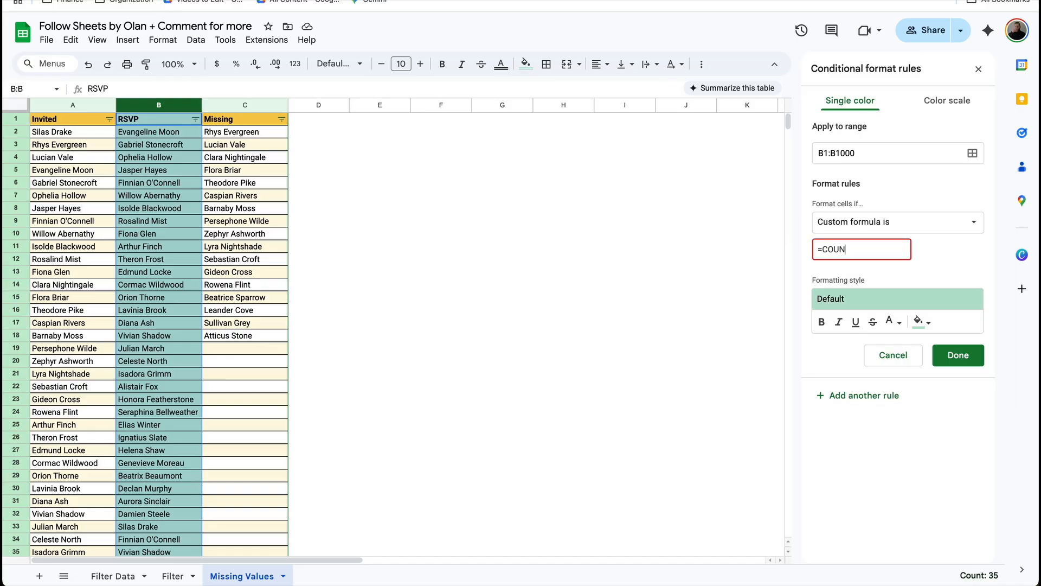
text(TIF(B:B,B1)>1)
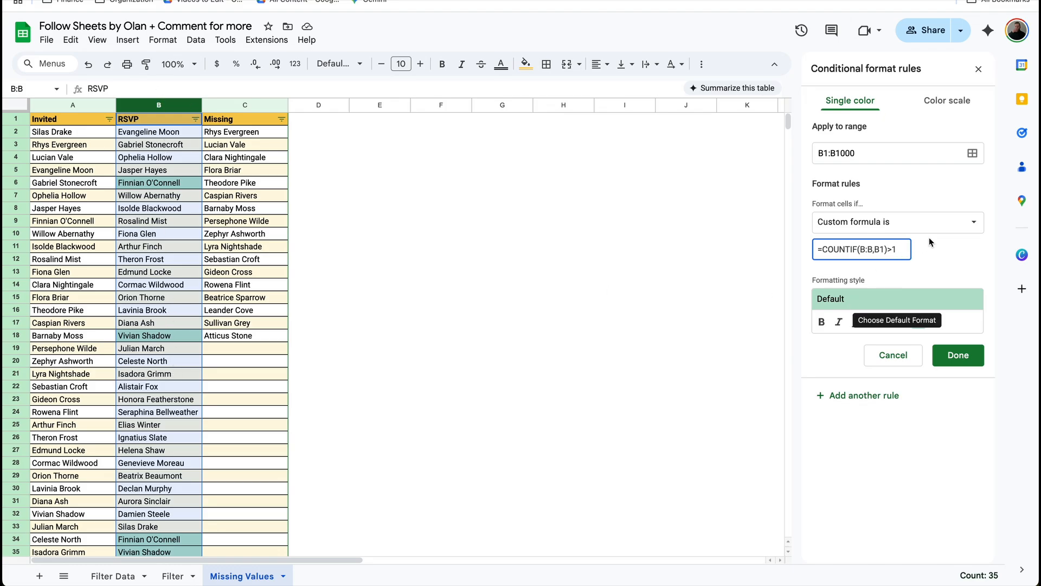
click(921, 321)
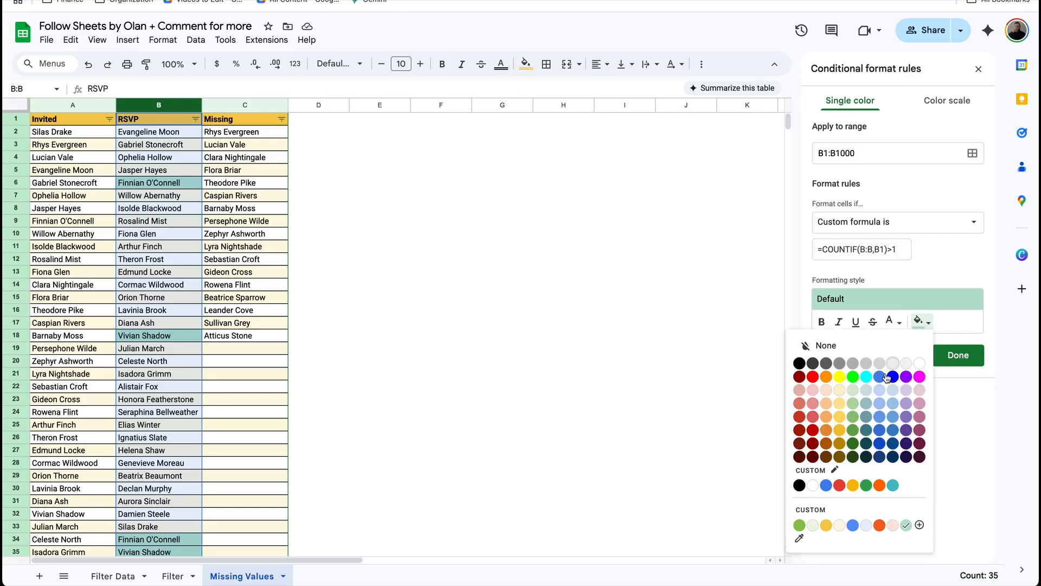
click(828, 415)
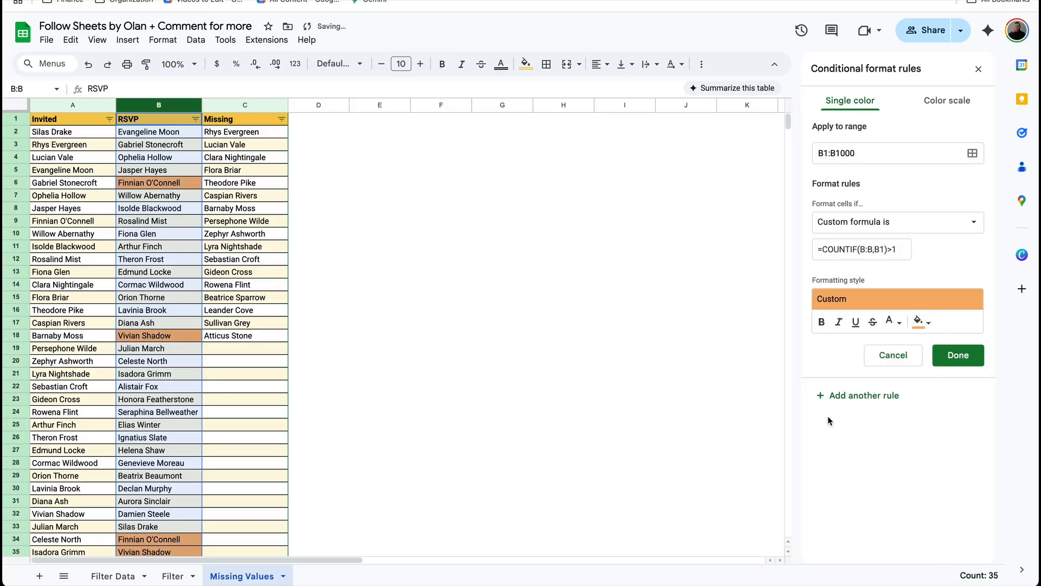
click(955, 358)
Step: Filter the RSVP column by the orange fill color to check the duplicate entries, and reopen its filter options
click(192, 121)
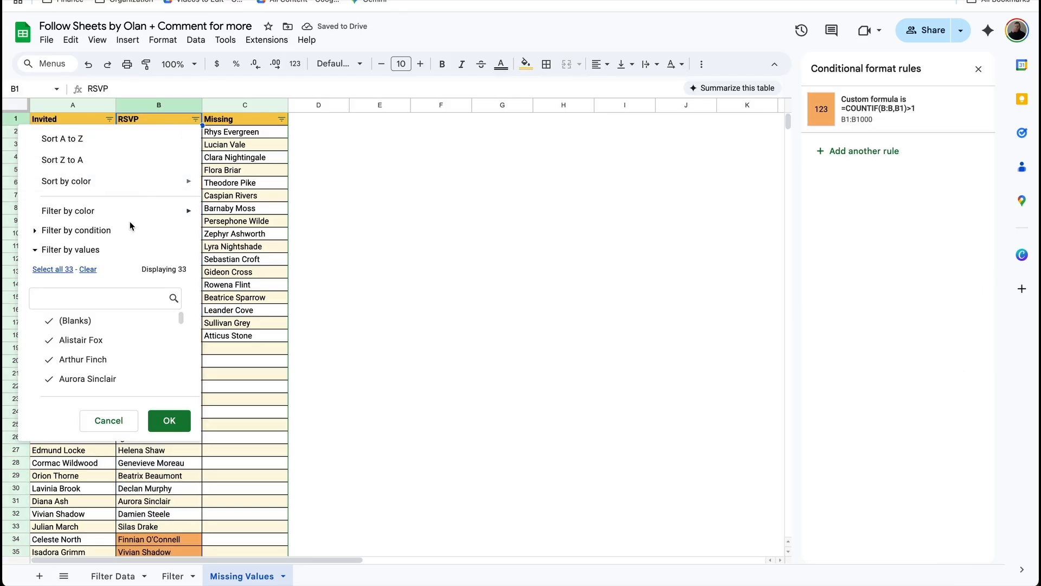
mouse_move(134, 215)
mouse_move(249, 236)
click(349, 259)
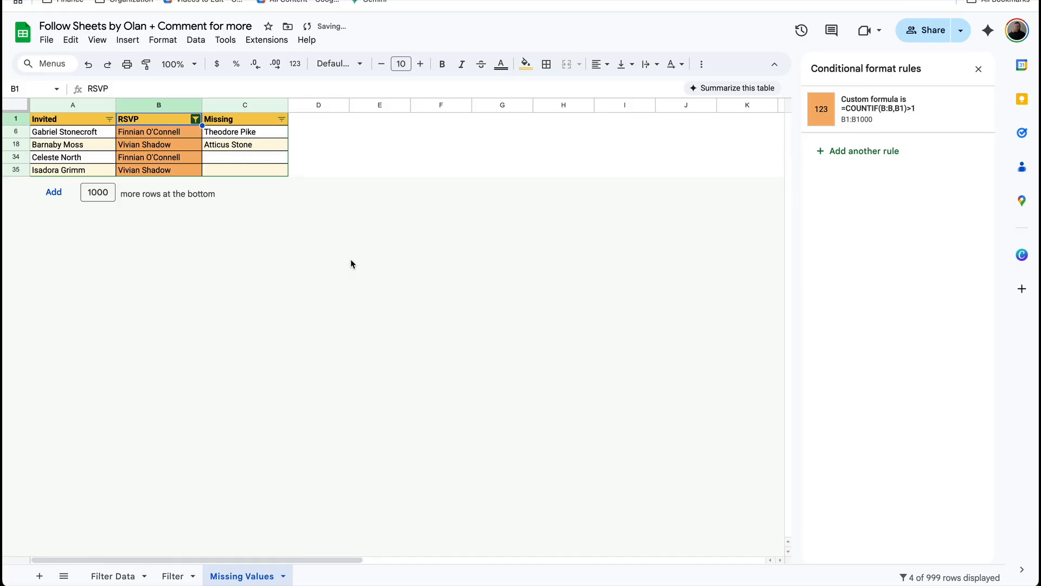
click(244, 145)
click(163, 134)
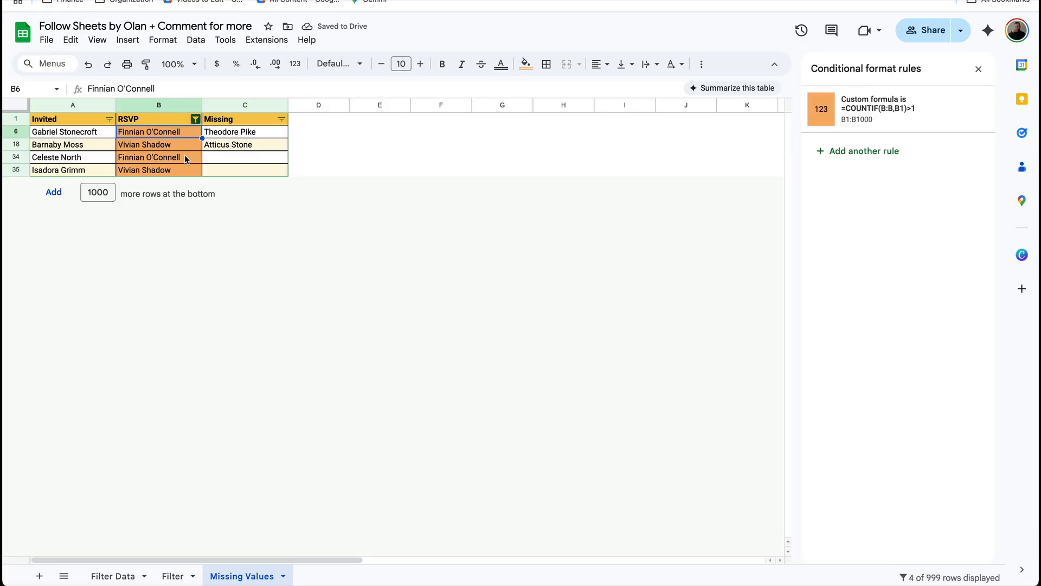
click(195, 119)
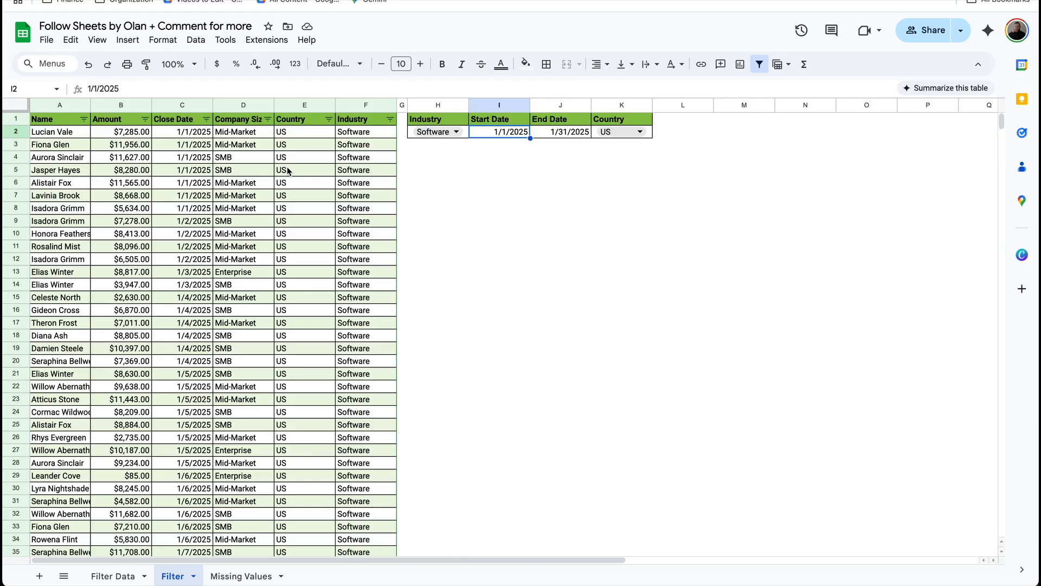
Step: In the Filter sheet, set the Industry criterion to Tech and the Country criterion to Australia
click(448, 133)
click(442, 151)
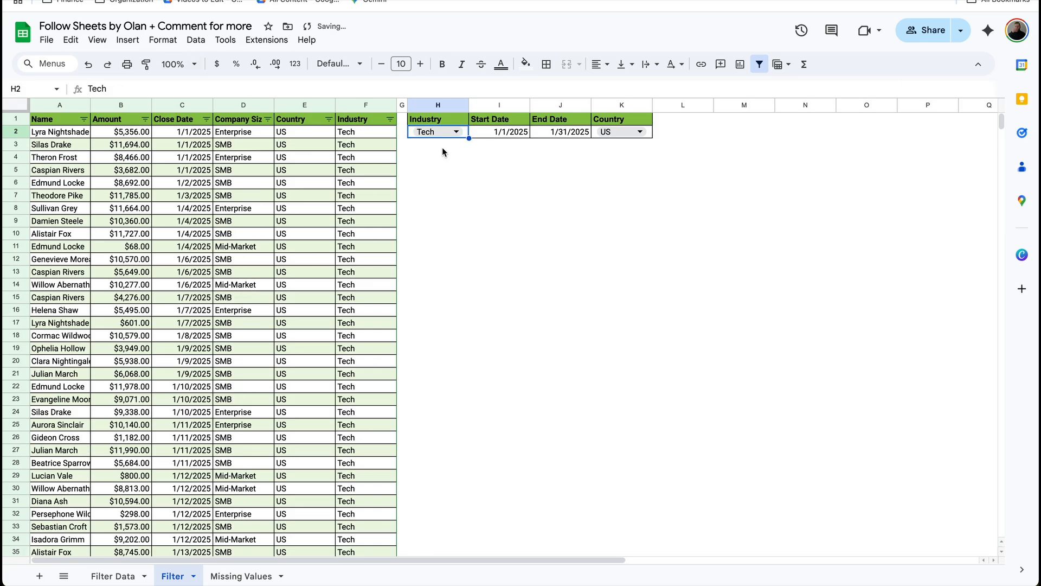
click(623, 132)
click(622, 155)
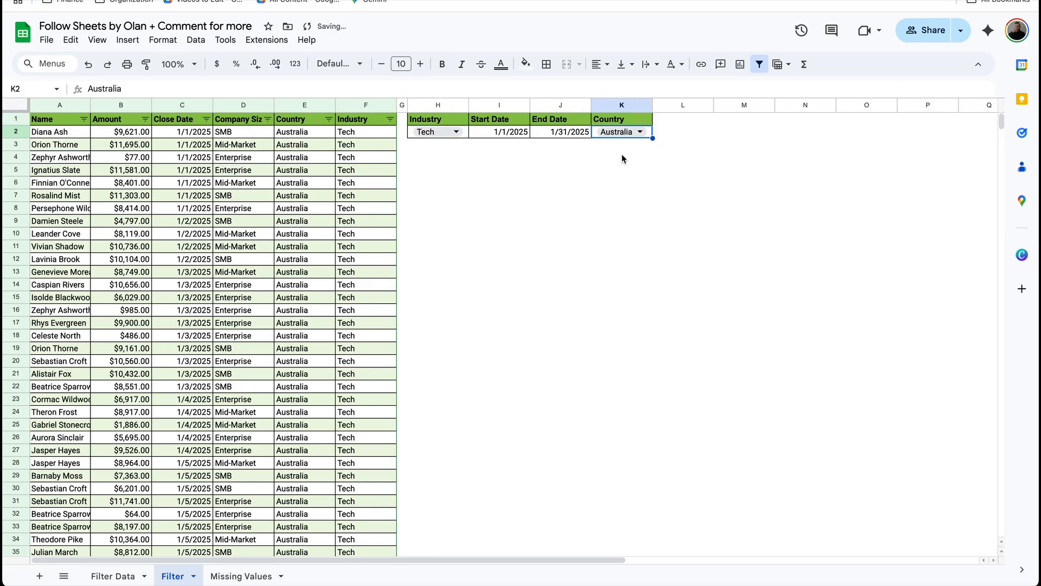
click(508, 133)
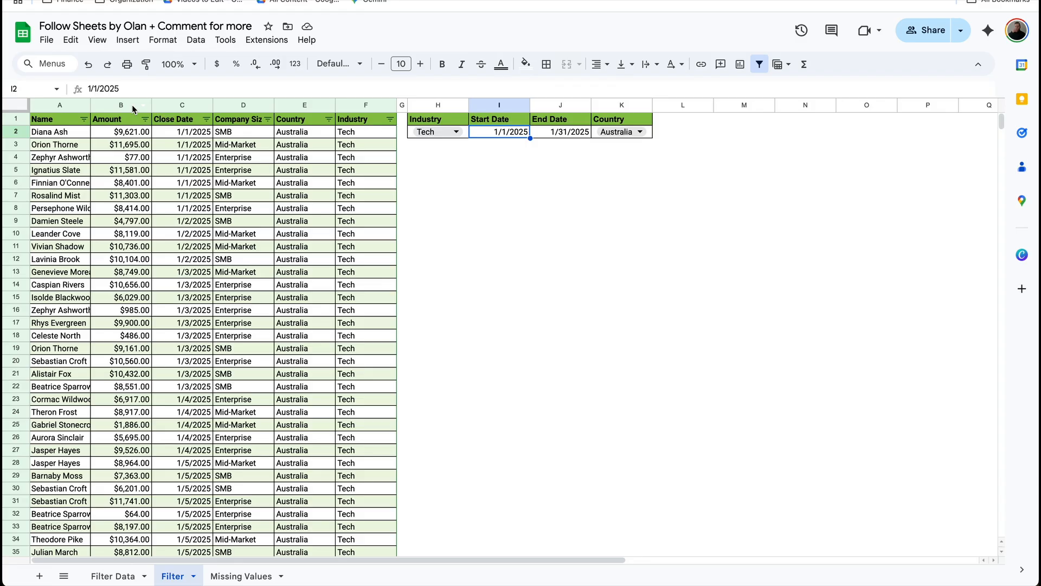
Step: Start a conditional formatting rule for the Amount column with the range B2:B
drag(125, 132, 125, 246)
click(158, 40)
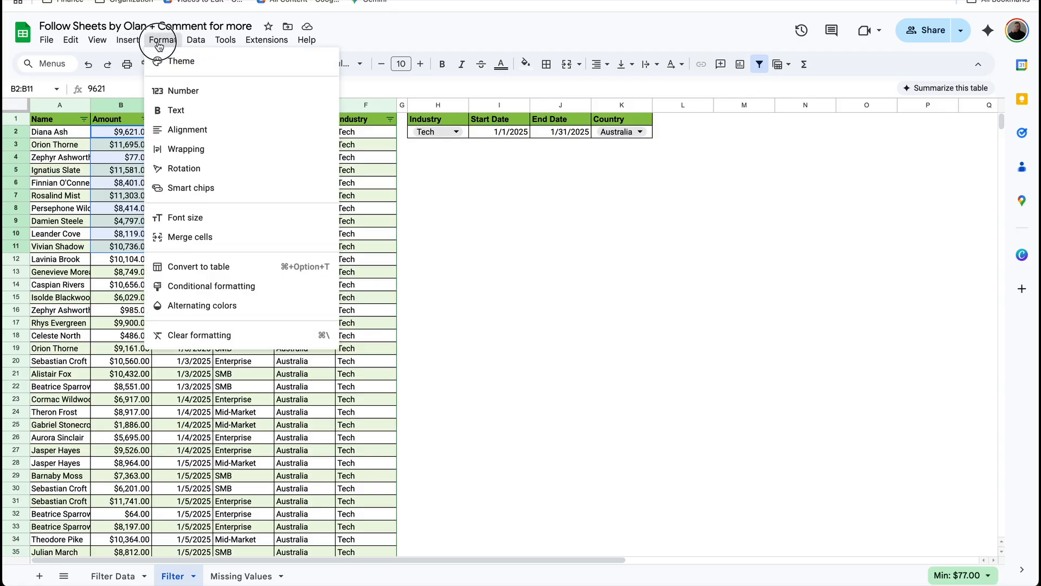
click(228, 286)
click(860, 151)
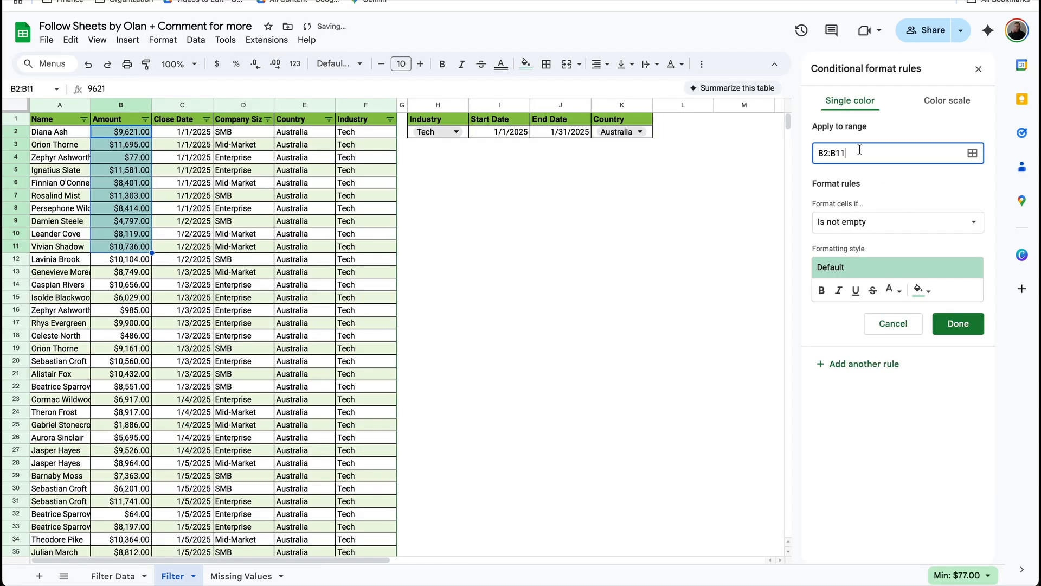
Step: Set the Amount rule's condition to the custom formula =B2>=LARGE($B$2:$B,5)
click(890, 223)
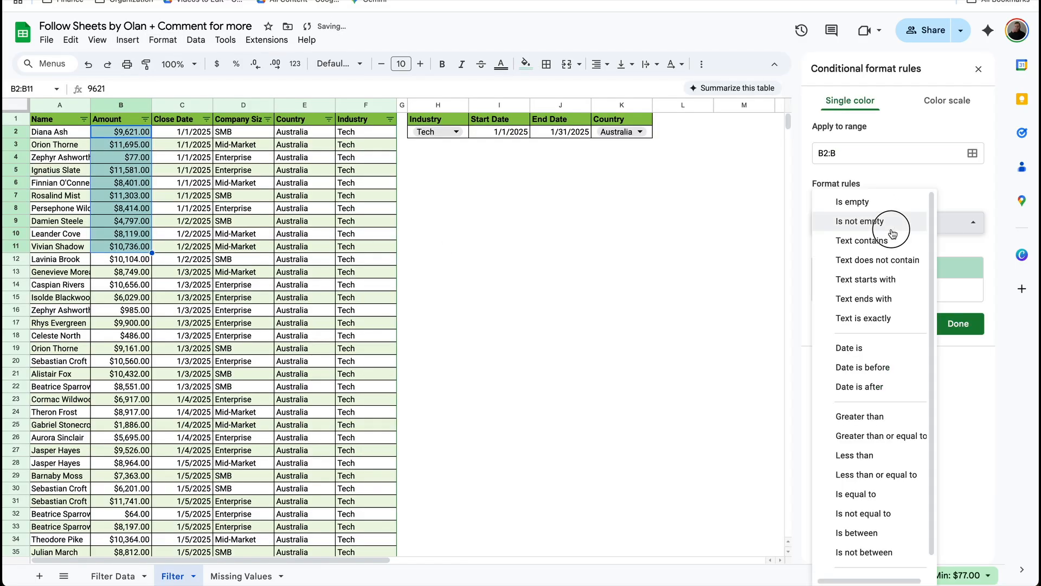
scroll(884, 428, down, 1)
click(886, 564)
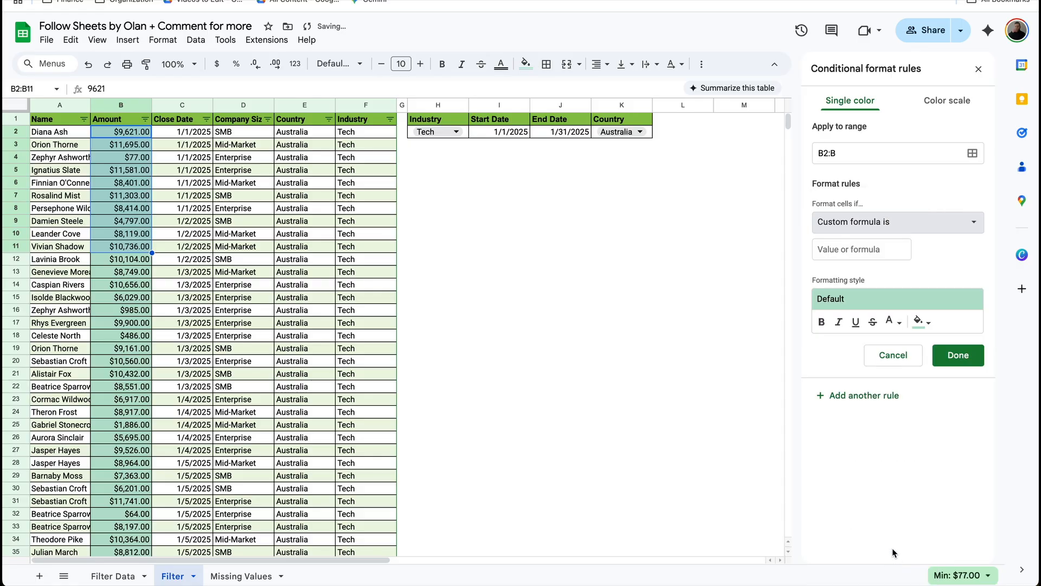
click(859, 239)
text(=B)
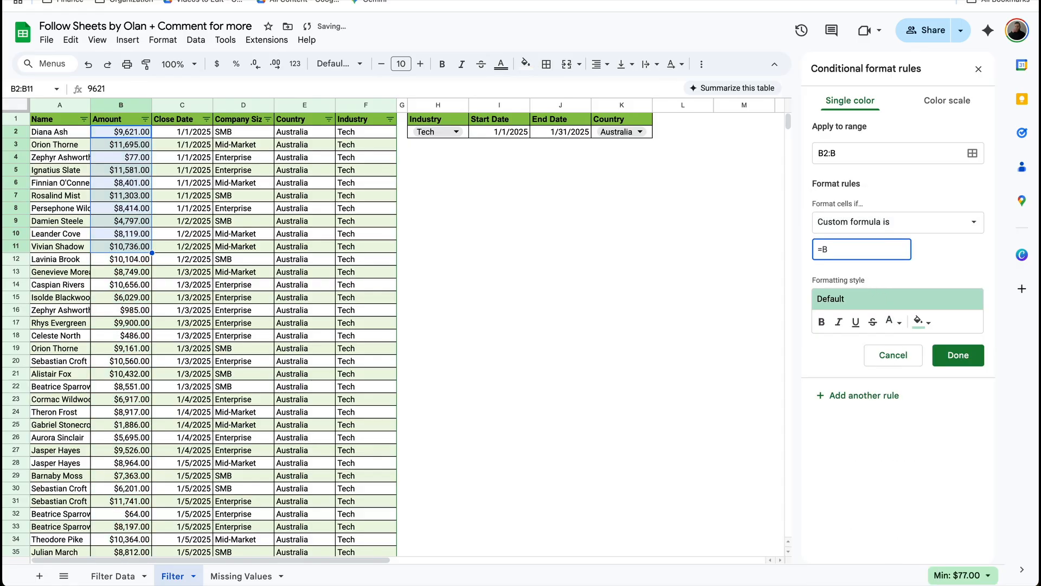
text(2>=)
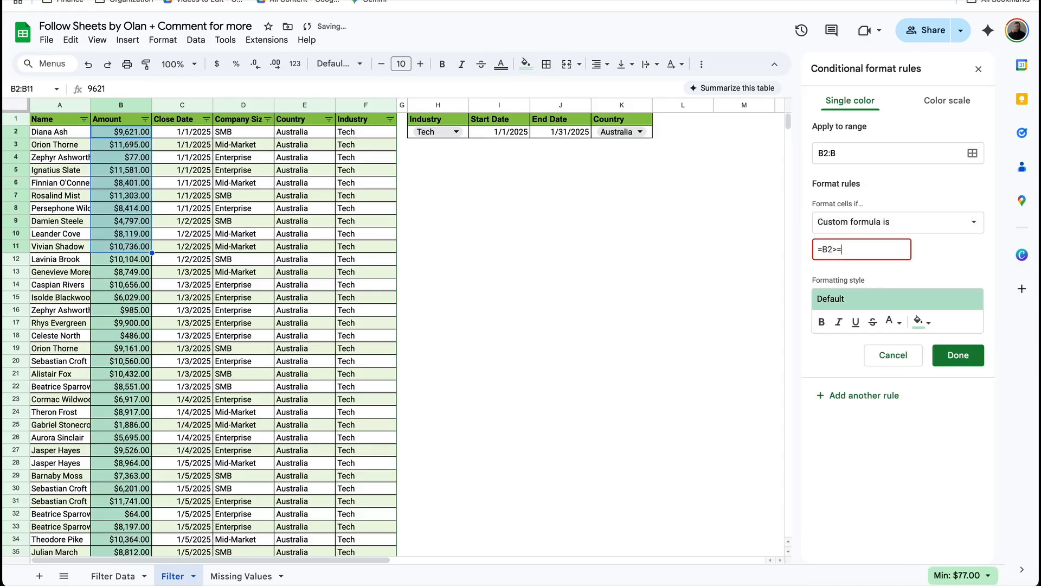
text(LARGE($B$2:$B)
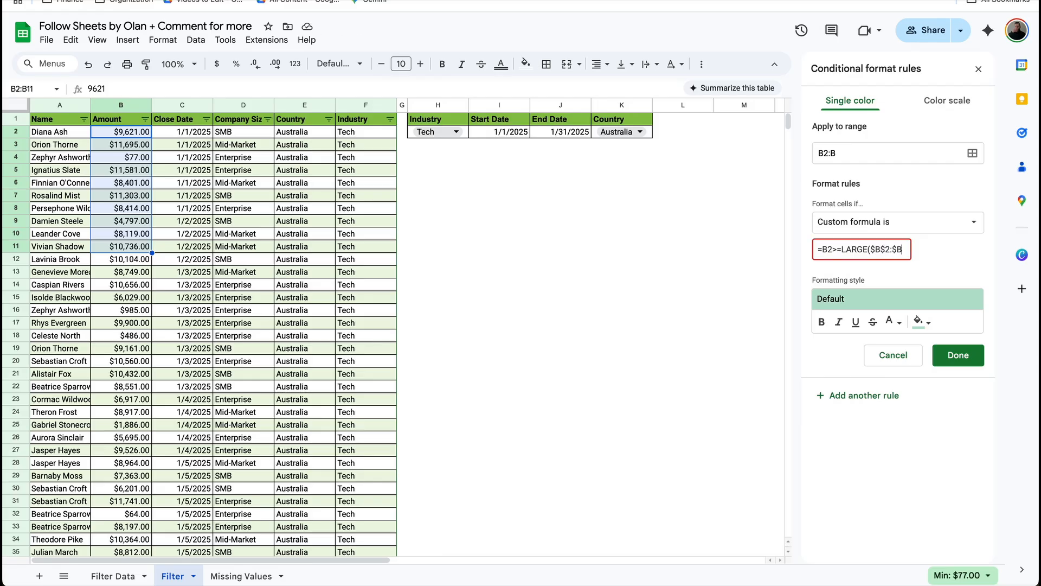
text(5))
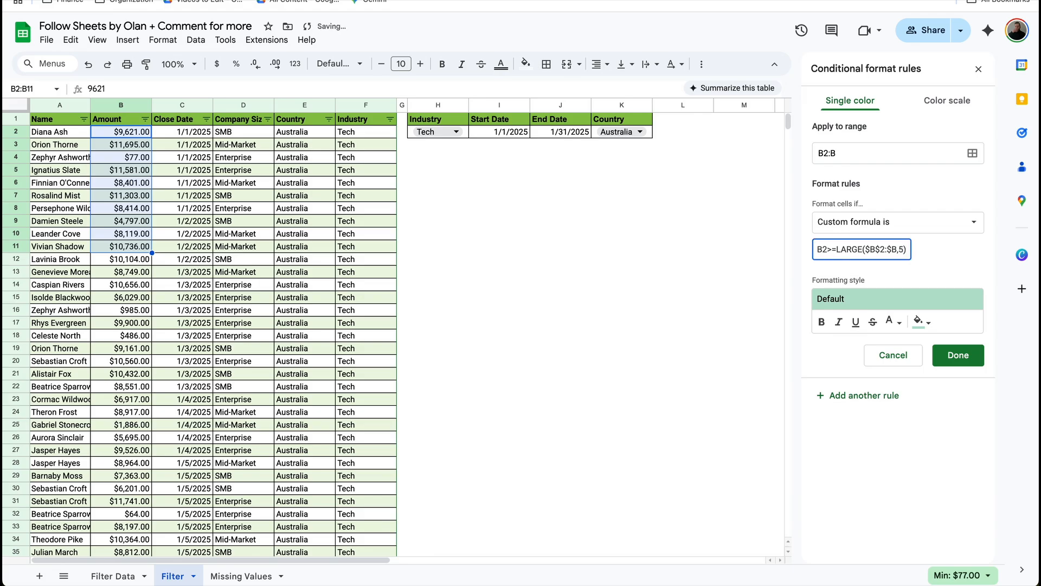
click(914, 259)
Step: Give the LARGE rule a green fill and light gray text
click(920, 322)
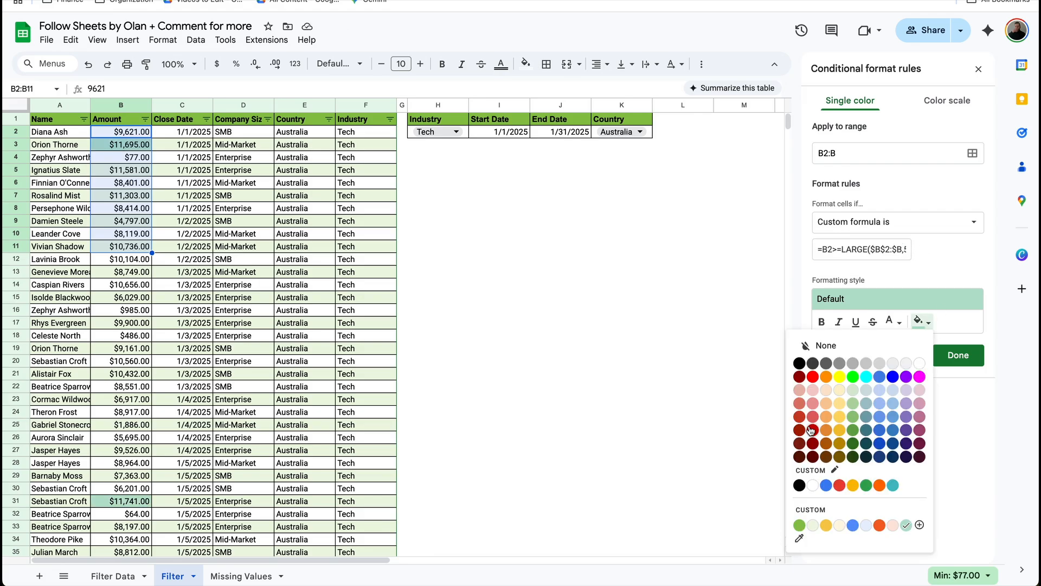
click(856, 430)
click(891, 322)
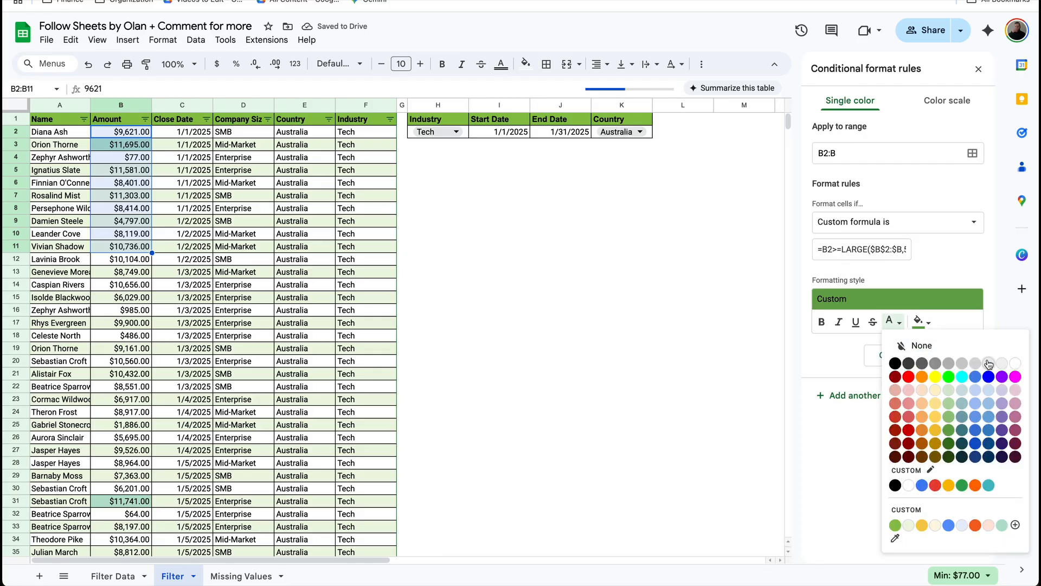
click(989, 363)
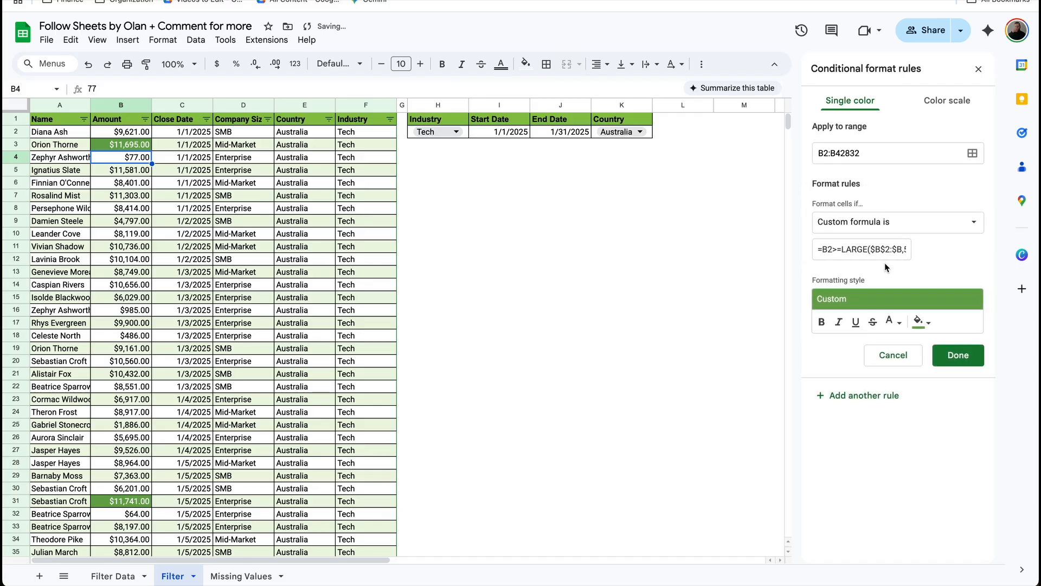
Step: Add a second Amount column rule with the custom formula =B2<=SMALL($B$2:$B,5) and a red fill
double_click(866, 249)
text(SMALL)
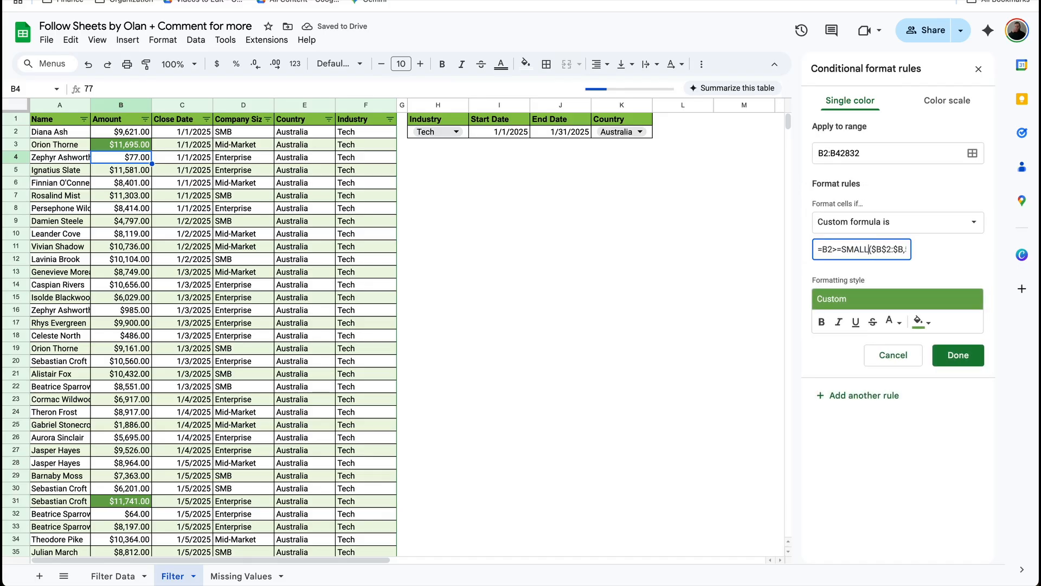
click(835, 246)
key(BackSpace)
text(<)
click(921, 322)
click(818, 428)
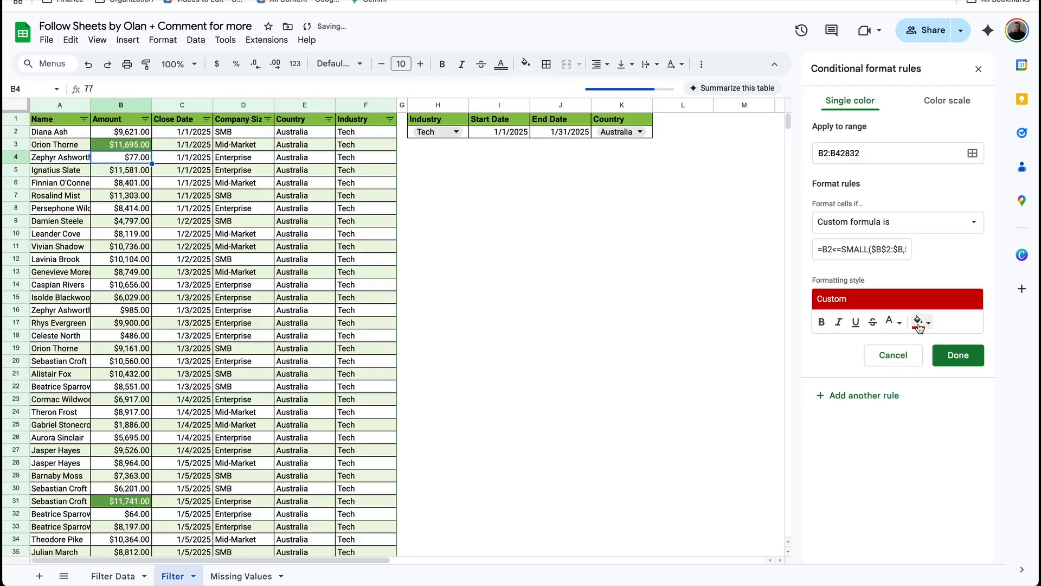
click(958, 355)
Step: Examine the Amount column's green and red highlights down to the empty rows below the data
click(129, 142)
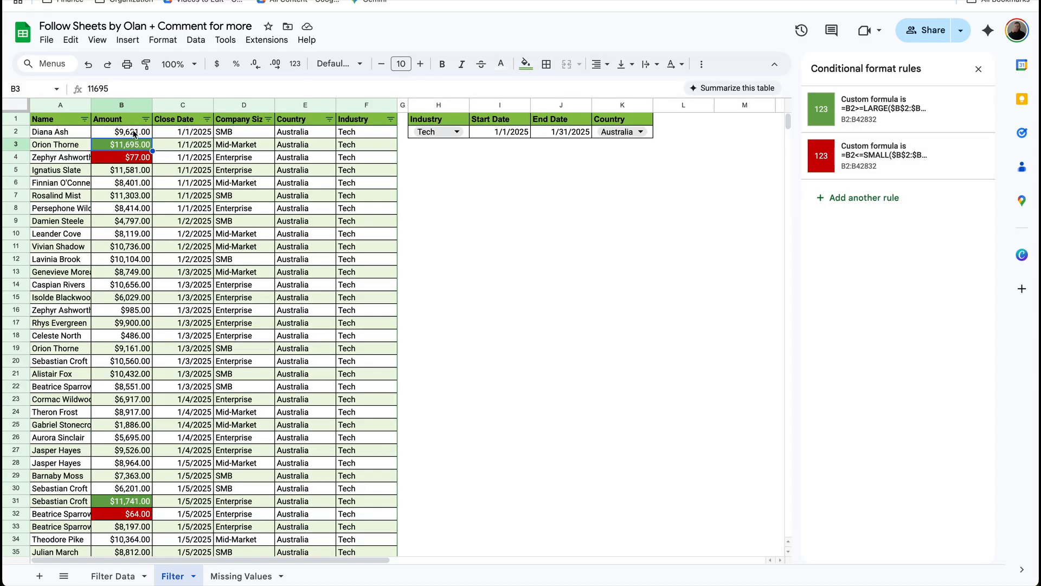
scroll(134, 133, down, 10)
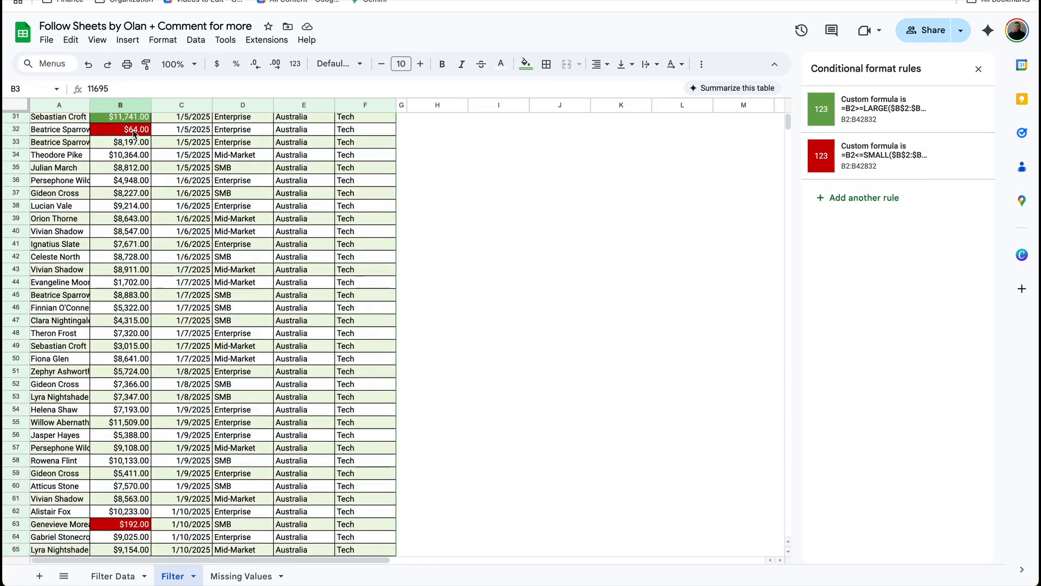
scroll(134, 133, down, 20)
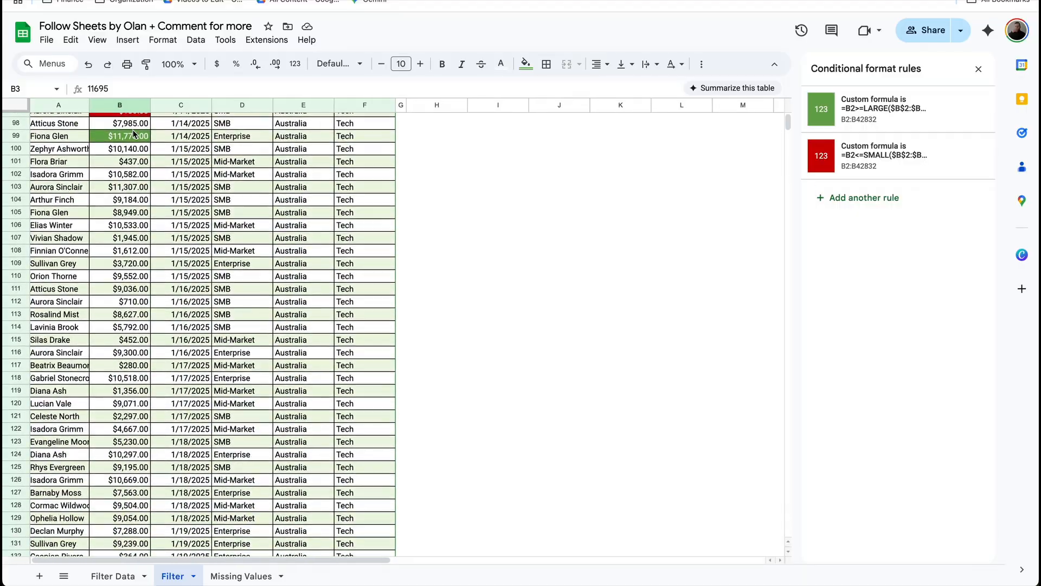
scroll(134, 133, down, 20)
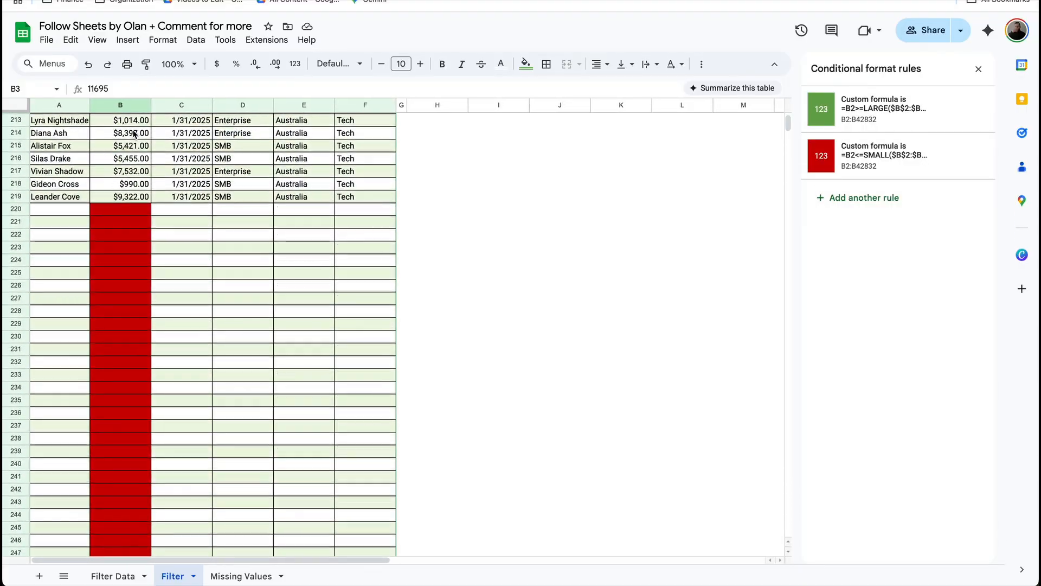
scroll(134, 133, down, 1)
click(130, 197)
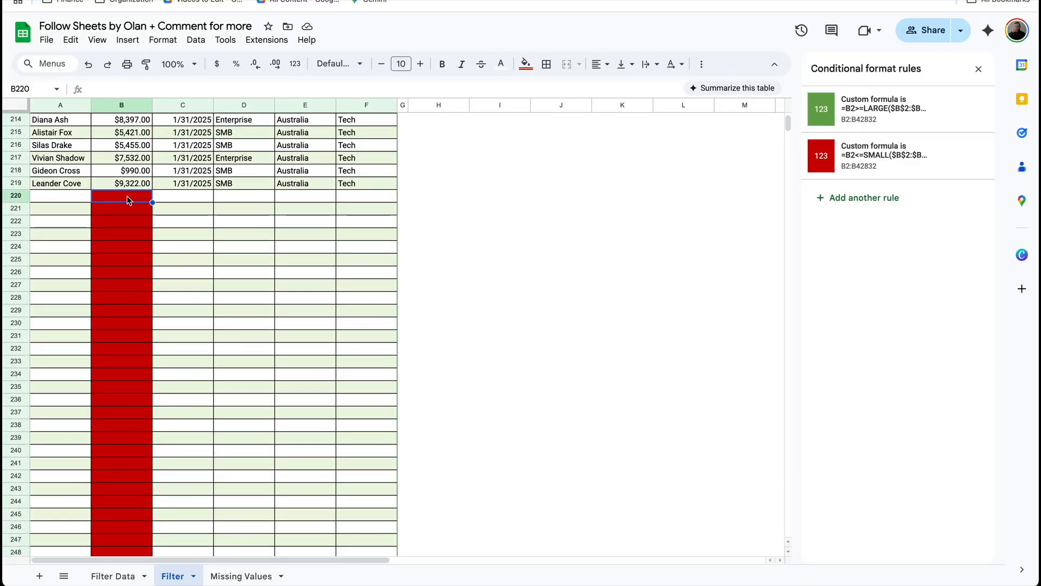
Step: Add an Is empty rule with no color formatting to the Amount column and move it to the top of the rule list
click(834, 165)
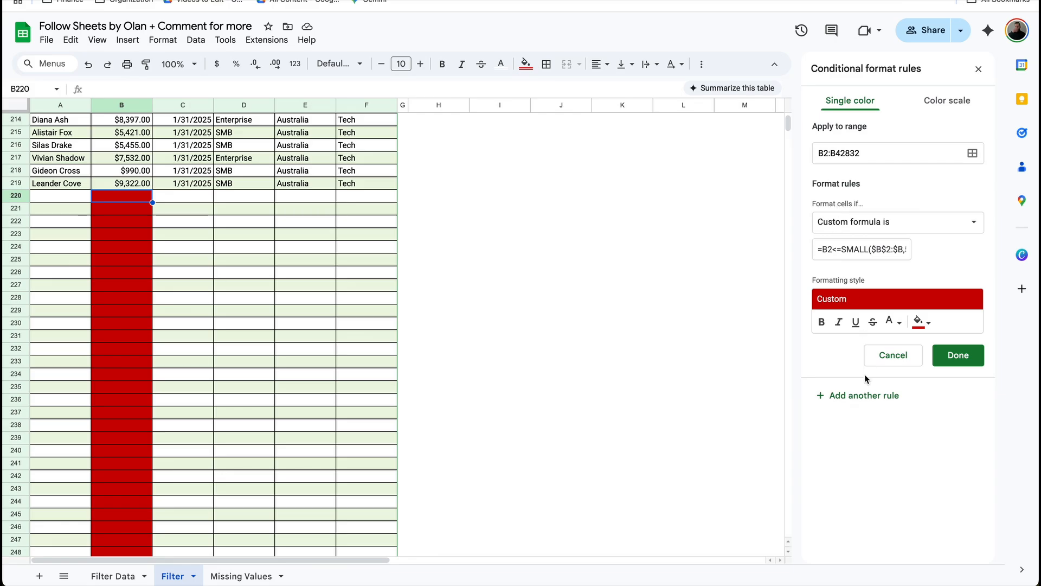
click(883, 223)
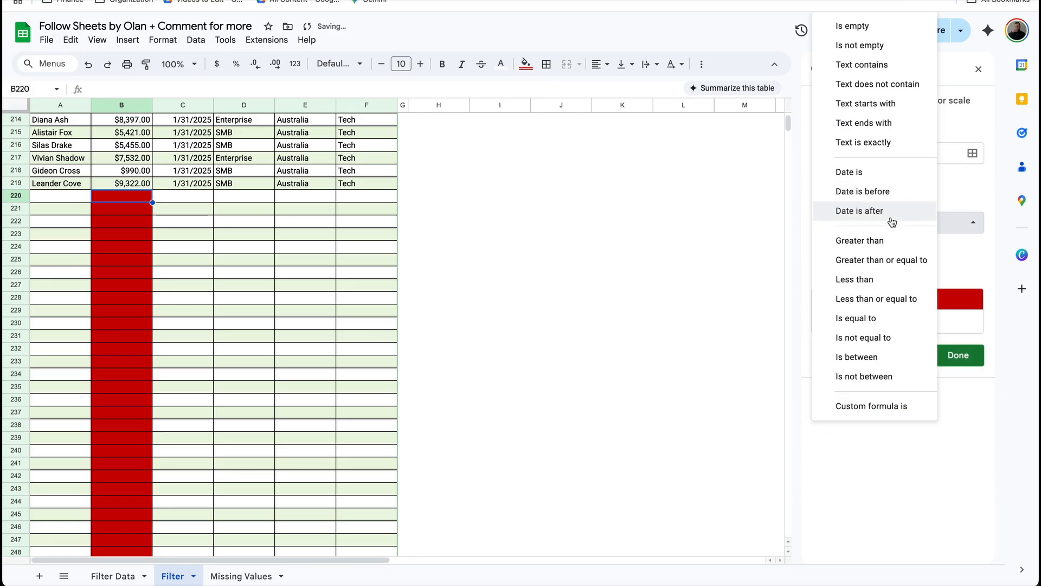
click(869, 25)
click(922, 290)
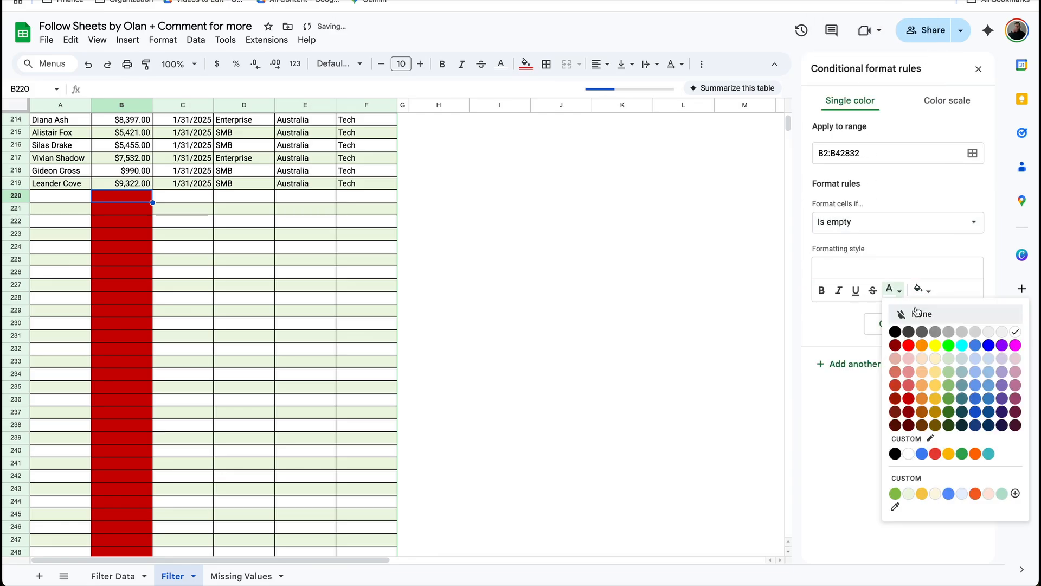
click(915, 308)
click(958, 326)
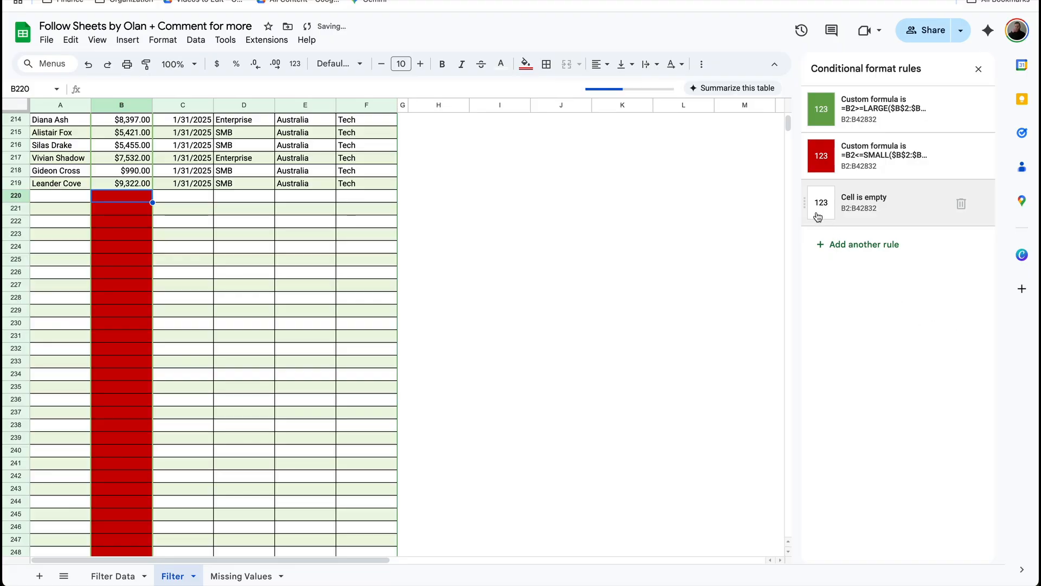
drag(819, 212, 819, 128)
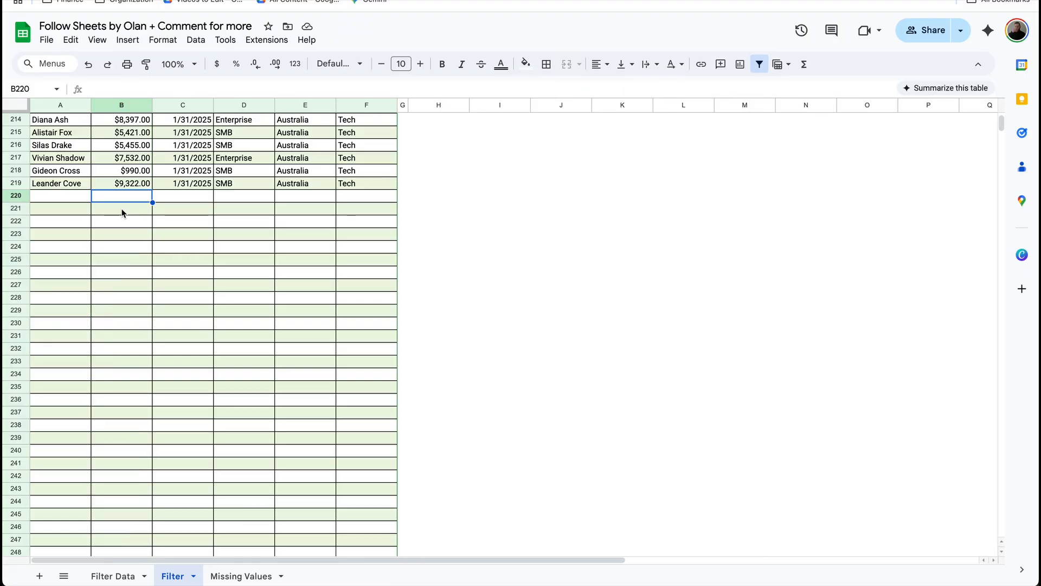
Step: Set the filter's Start Date to 2/1/2025 and its End Date to 2/28/2025
scroll(122, 212, up, 20)
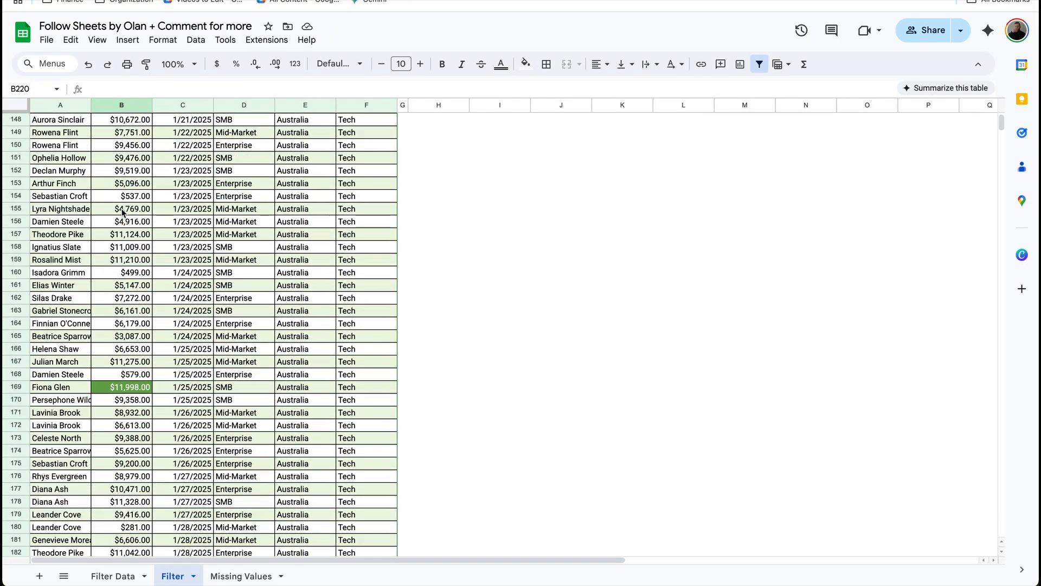
scroll(122, 212, up, 20)
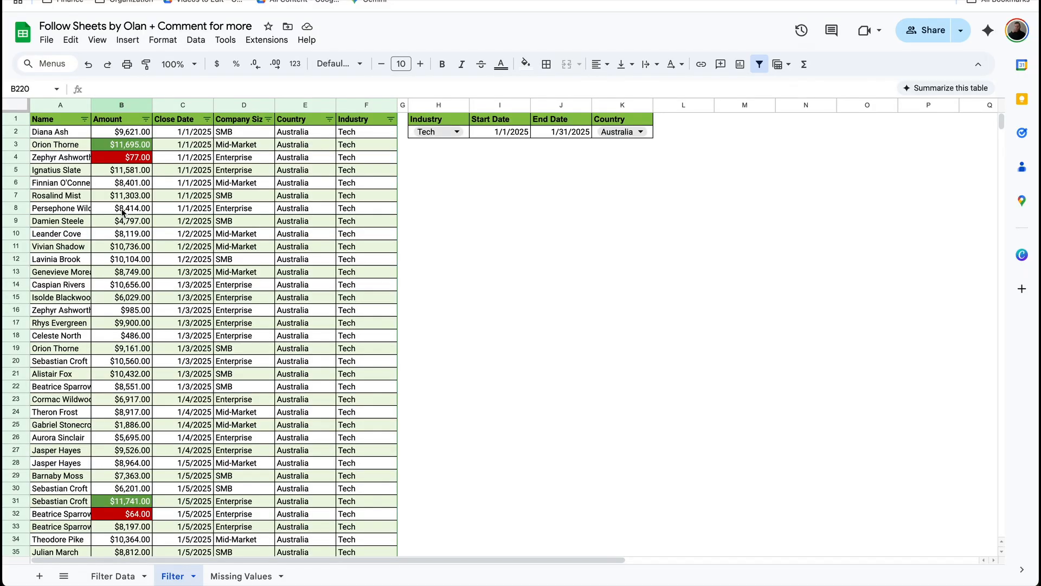
double_click(505, 132)
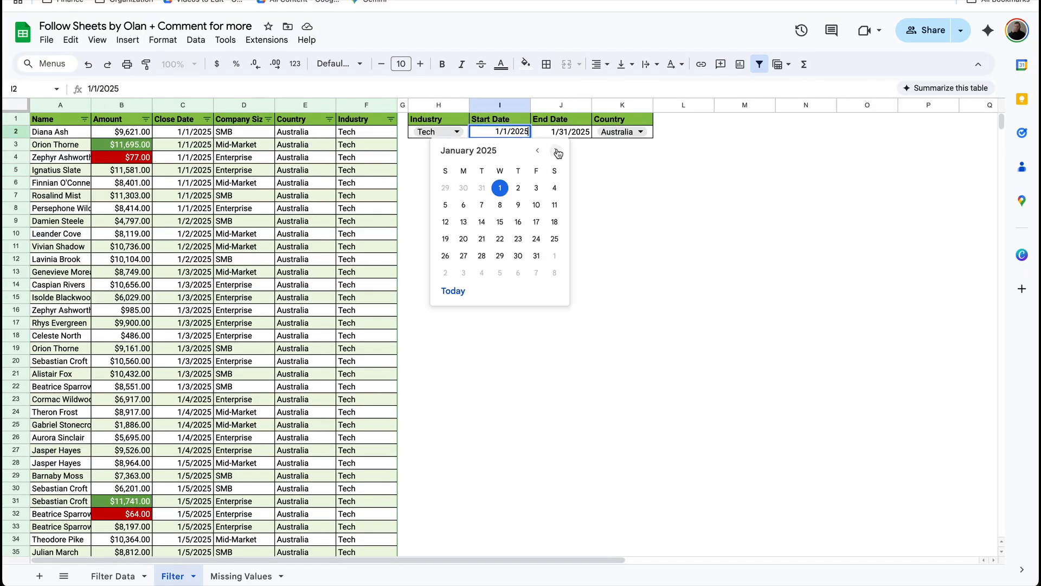
click(558, 151)
click(554, 188)
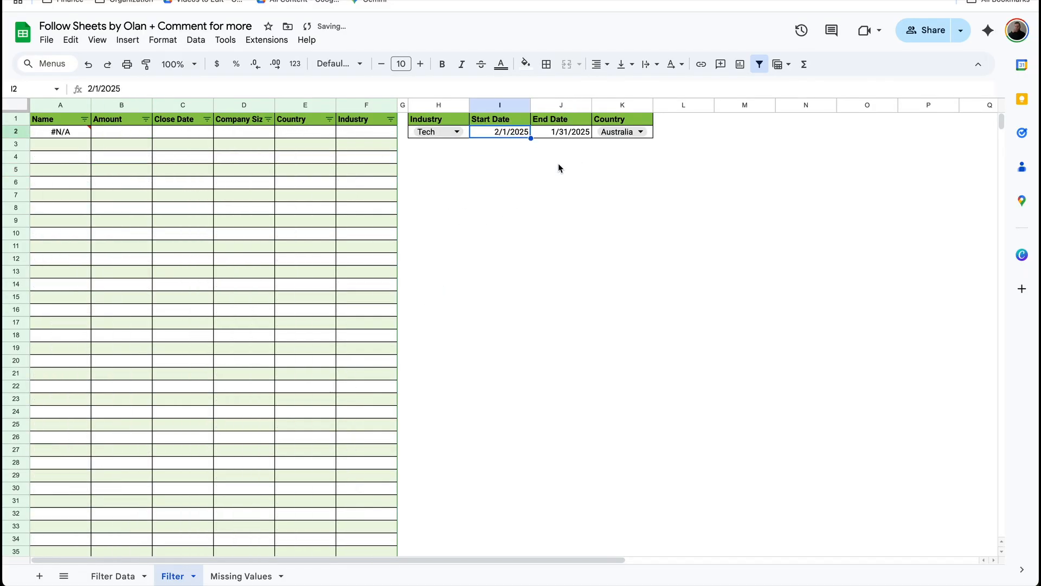
double_click(558, 132)
click(616, 150)
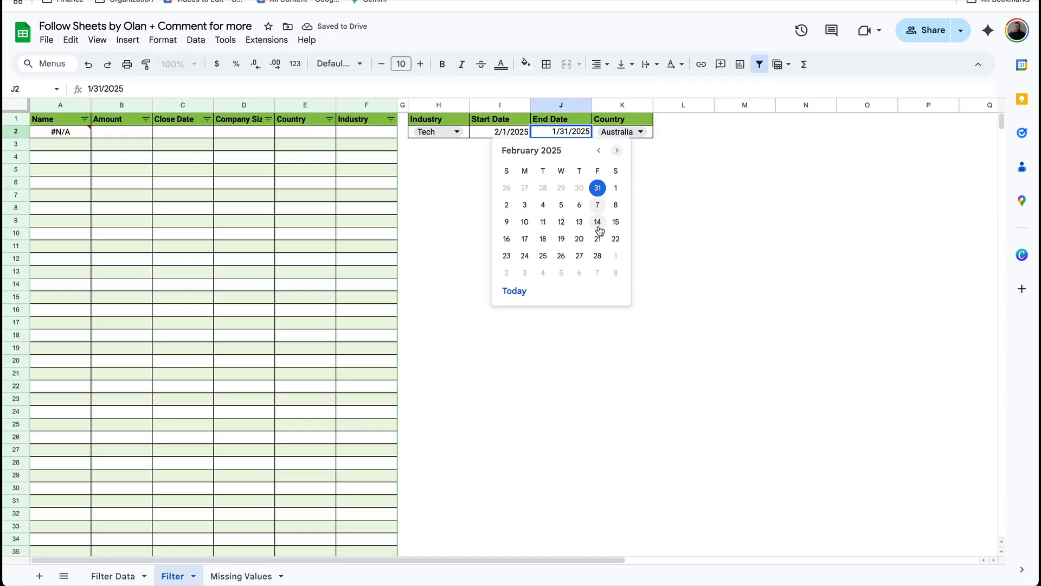
click(598, 255)
Step: Set the filter's Country to UK and its Industry to Fashion
click(631, 137)
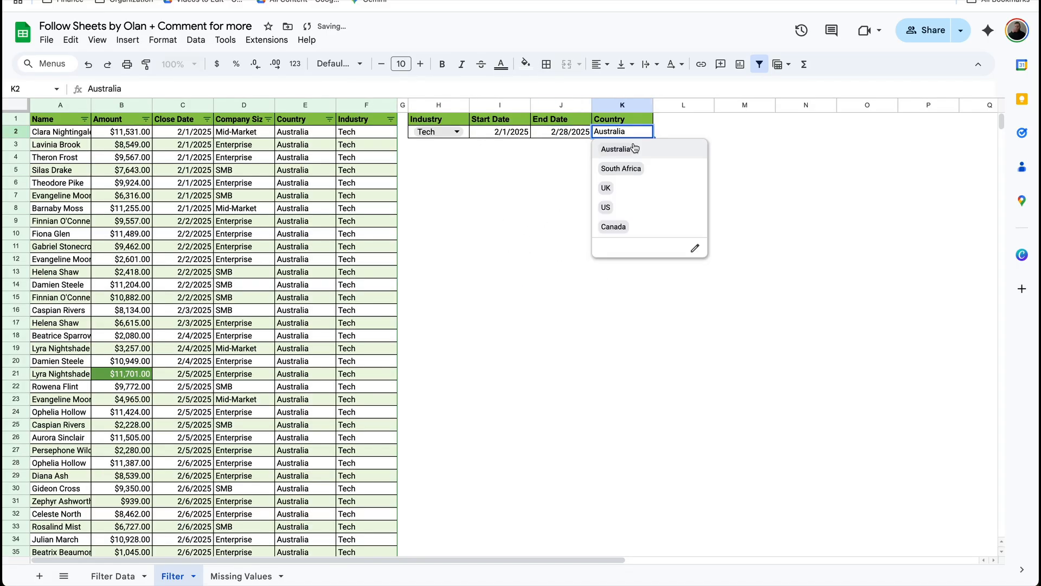
click(615, 190)
click(439, 132)
click(437, 188)
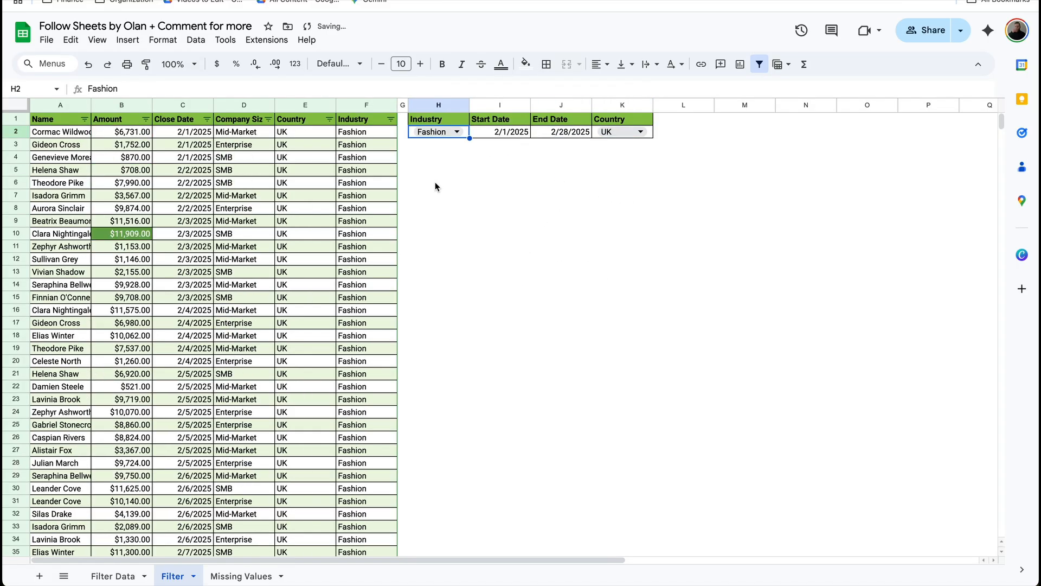
Step: Check the largest and smallest amount highlights throughout the filtered UK Fashion rows
click(123, 200)
scroll(122, 200, down, 13)
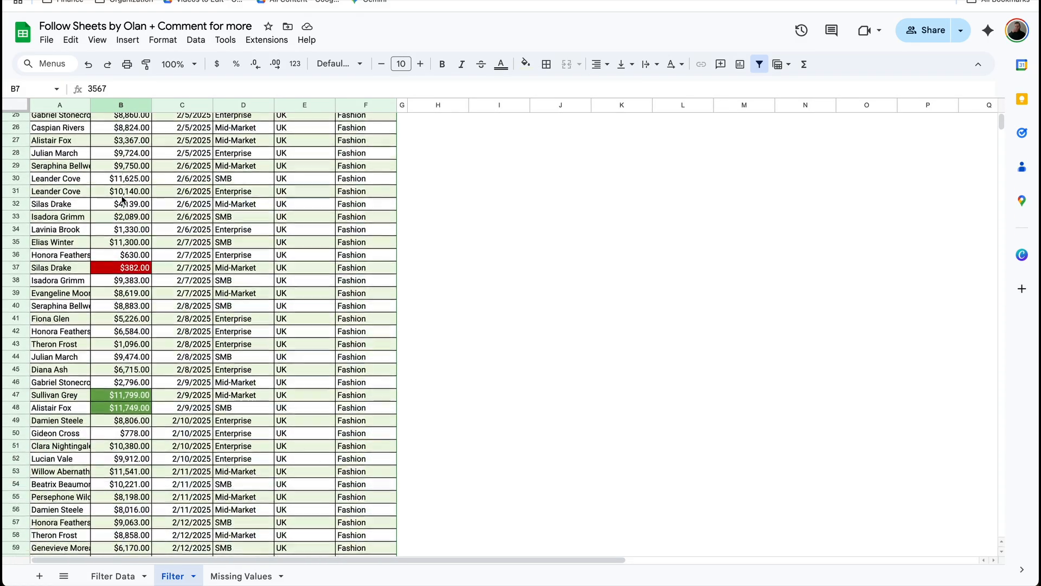
scroll(123, 200, down, 20)
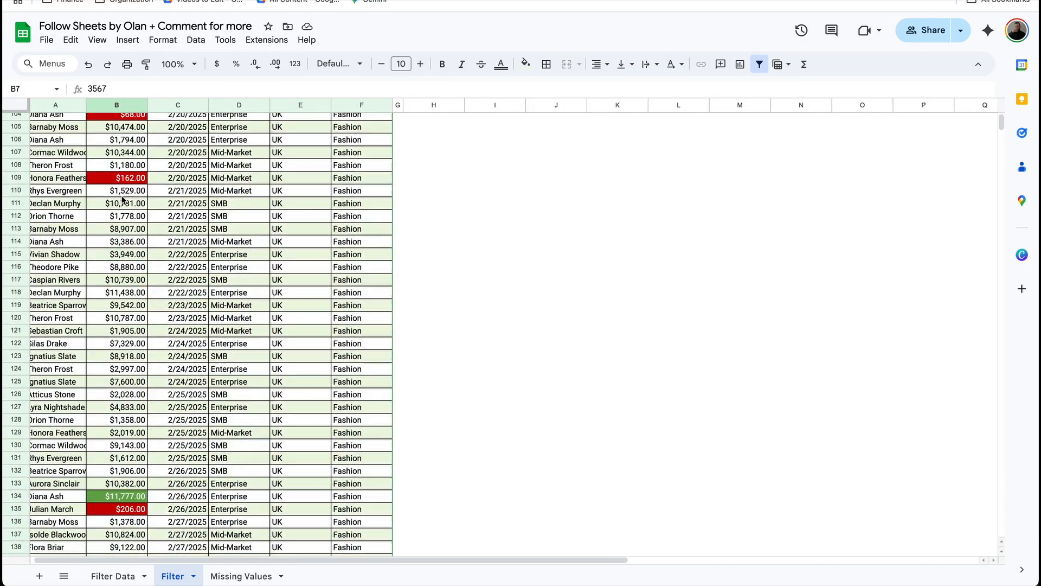
scroll(123, 200, down, 3)
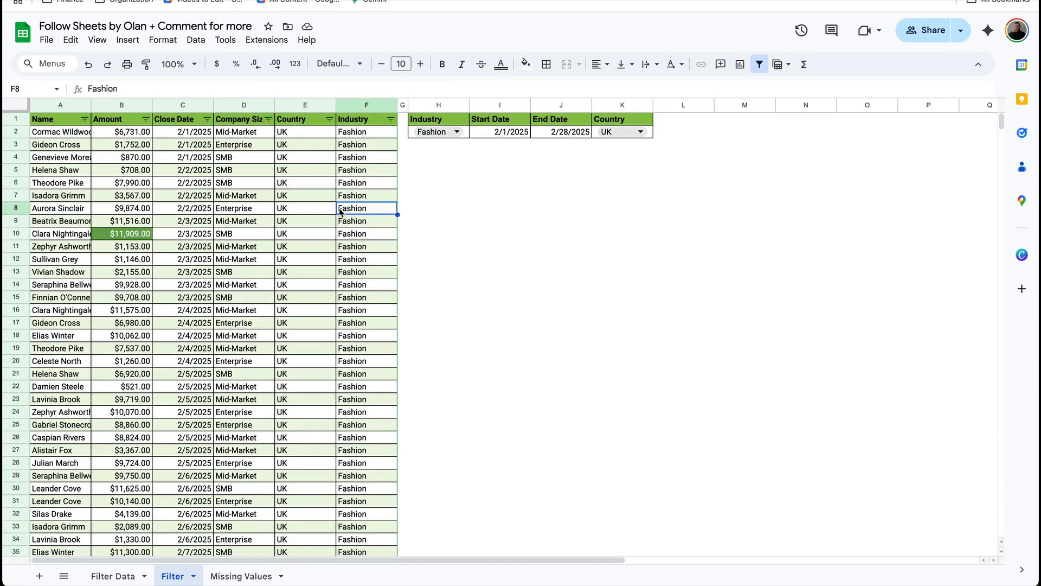